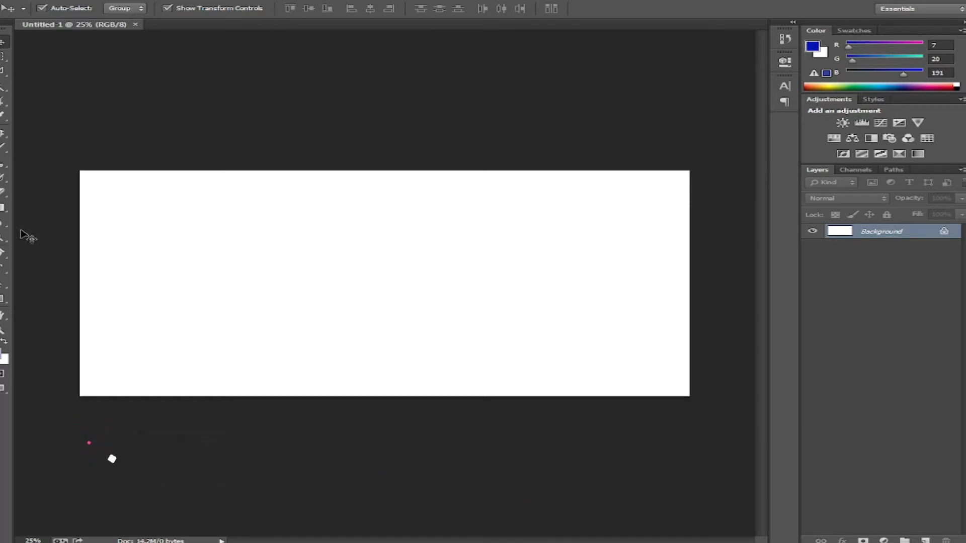
- Type the Arabic title هنا فاشون on the banner, then enlarge and position it
left_click(4, 269)
left_click(534, 288)
type("هنا فاشون")
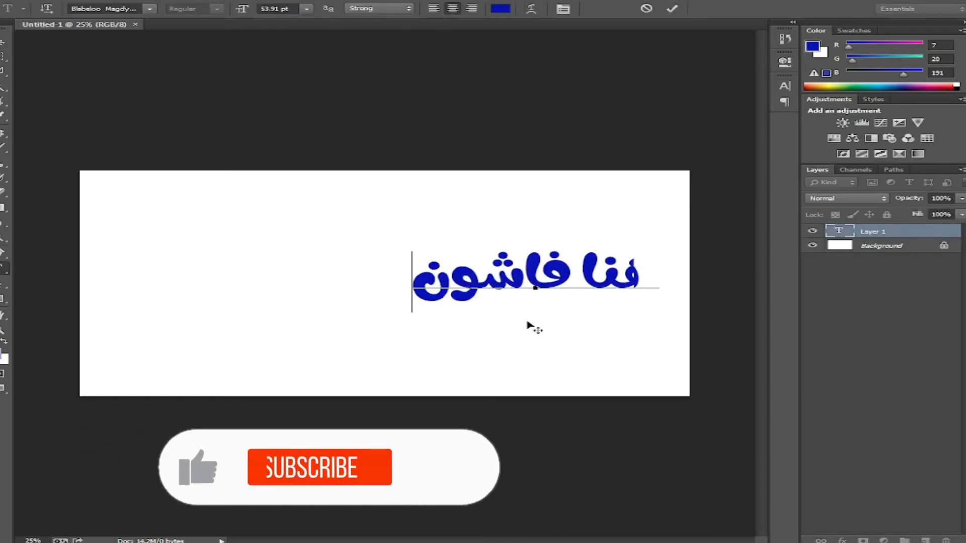
left_click_drag(531, 328, 435, 338)
key("ctrl+t")
left_click_drag(523, 286, 574, 296)
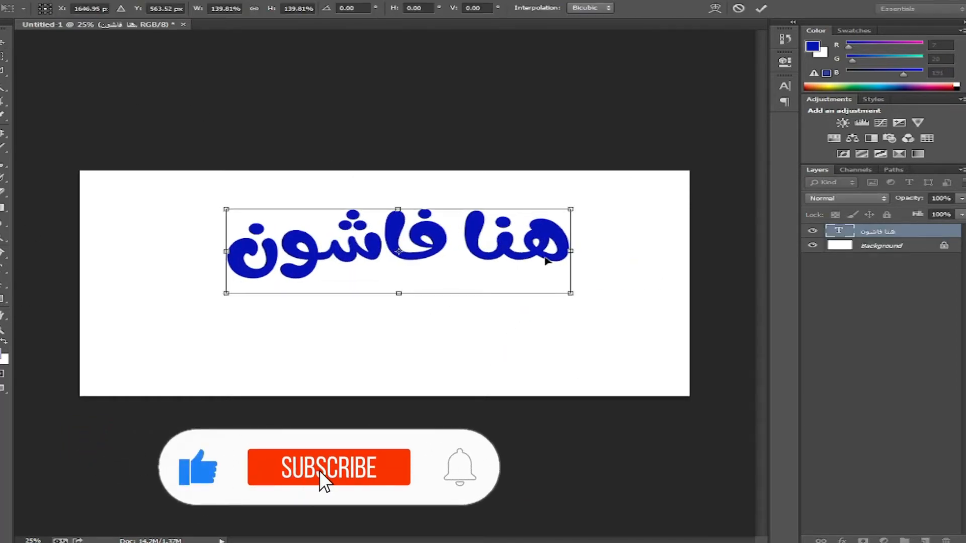
left_click_drag(446, 248, 657, 249)
key("ctrl+c")
key("Return")
- Split the title into two text layers, with هنا placed above فاشون
key("BackSpace")
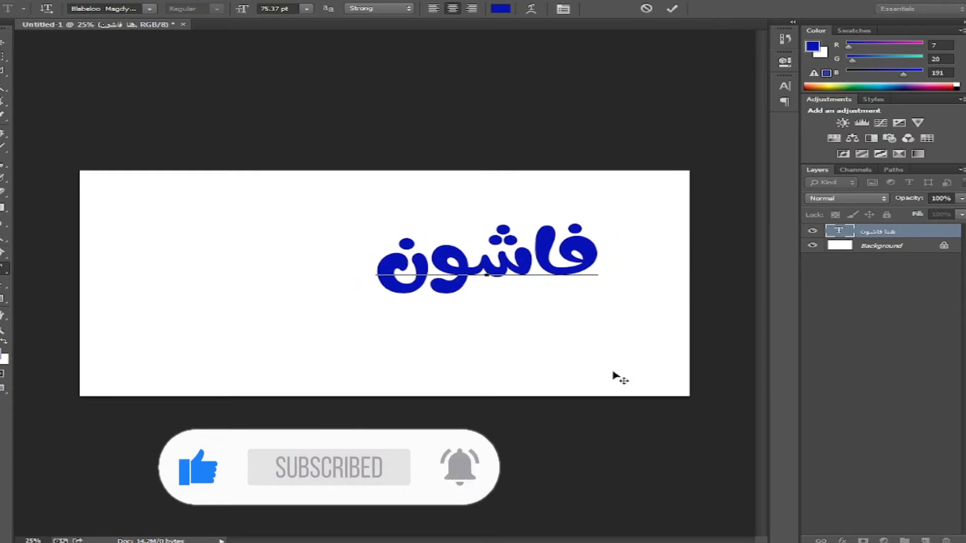
left_click(3, 43)
left_click_drag(563, 293, 531, 235)
left_click(2, 269)
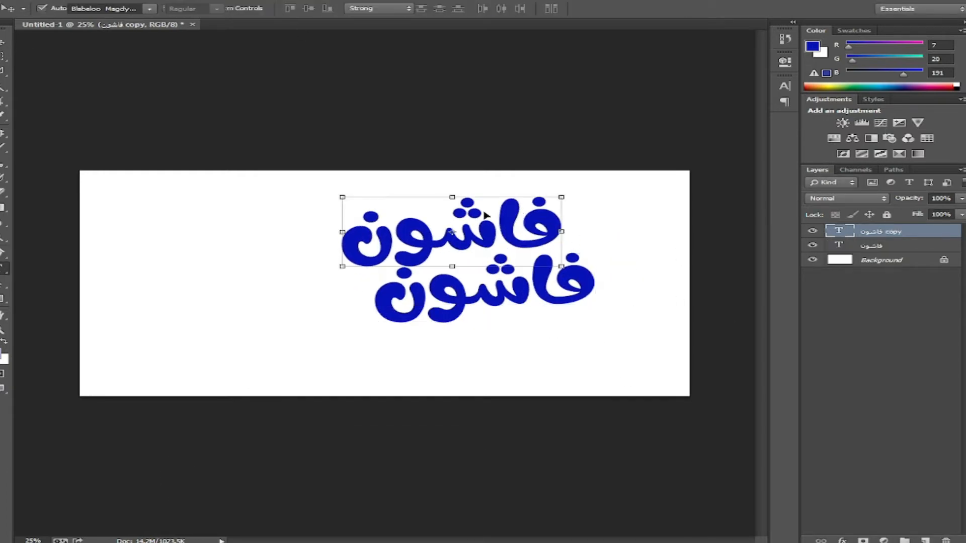
left_click_drag(344, 232, 569, 229)
key("ctrl+v")
left_click_drag(599, 289, 646, 283)
left_click(3, 42)
- Try tilting فاشون, cancel the rotation, and adjust the هنا word
left_click(523, 300)
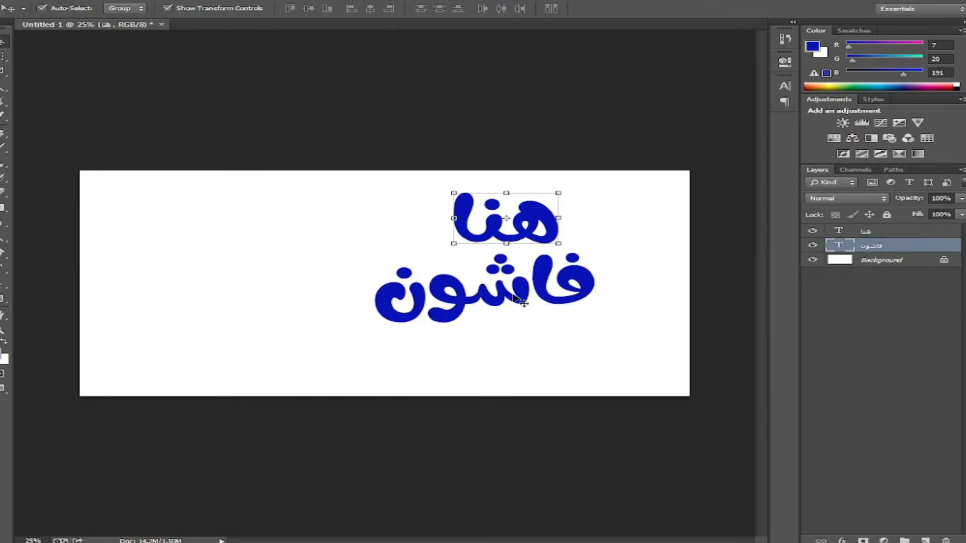
left_click_drag(630, 236, 638, 251)
left_click_drag(496, 278, 532, 330)
key("Escape")
left_click(540, 233)
key("ctrl+t")
key("Return")
- Enlarge both title words together and shift them left
left_click_drag(655, 191, 395, 324)
left_click_drag(404, 313, 373, 333)
left_click_drag(624, 185, 646, 184)
key("Return")
left_click_drag(546, 288, 434, 287)
- Type the tagline للملابس الجاهزة والأحذية below the title
left_click(151, 289)
left_click(3, 268)
left_click(603, 378)
type("للم")
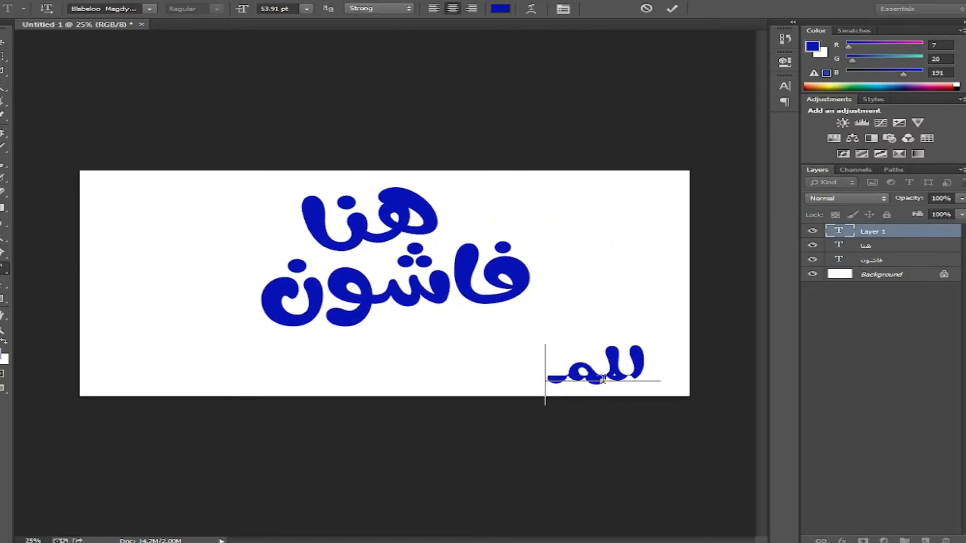
type("لابس الجاهزة والأح")
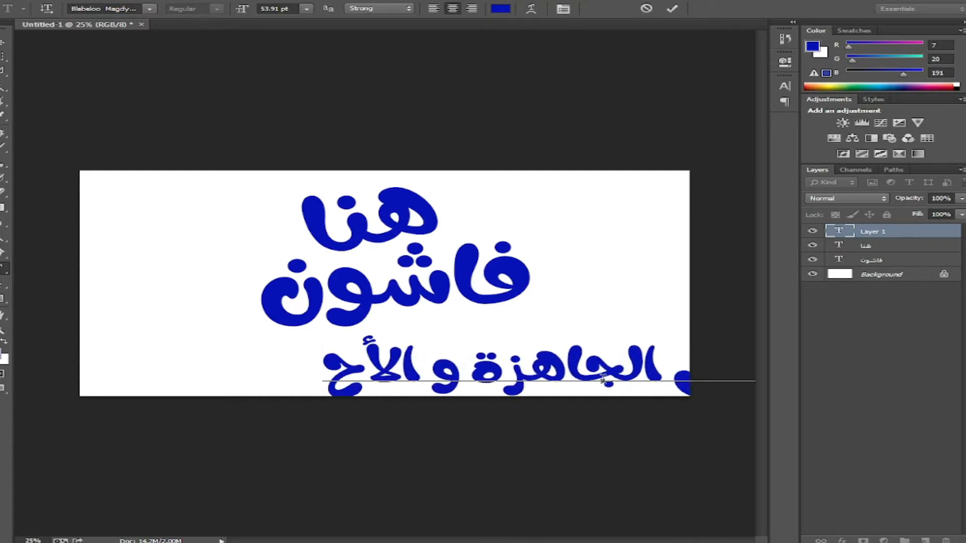
type("ذية")
- Set the tagline to AL-Mateen at 31.91 pt and move it up under the title
key("ctrl+a")
left_click(150, 8)
scroll(465, 83, "up", 5)
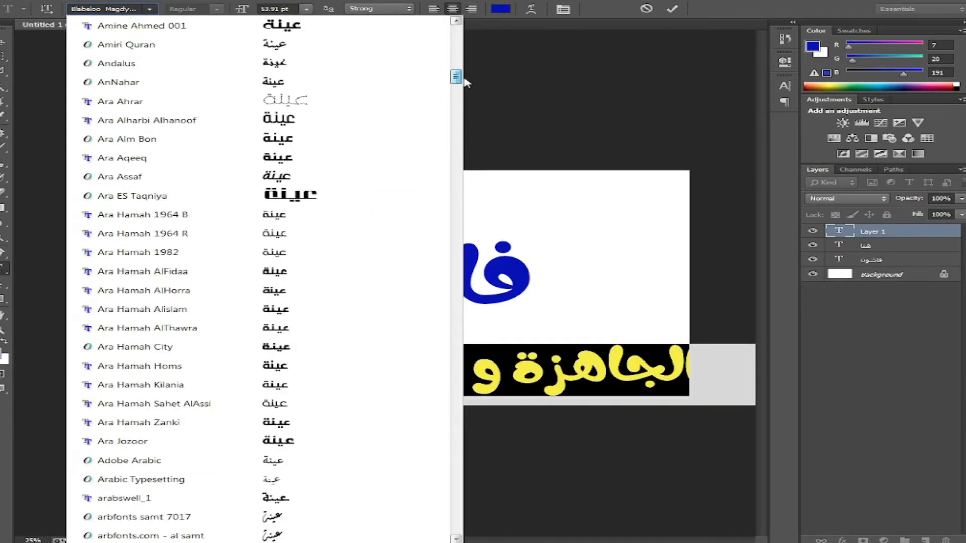
scroll(466, 83, "up", 5)
left_click(146, 234)
left_click(149, 8)
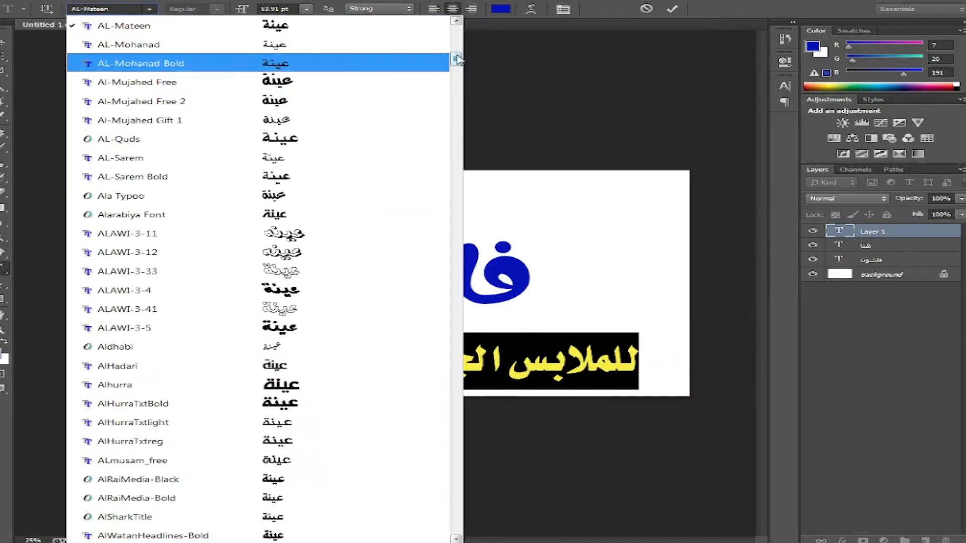
left_click(286, 8)
scroll(286, 8, "down", 20)
left_click_drag(433, 240, 404, 222)
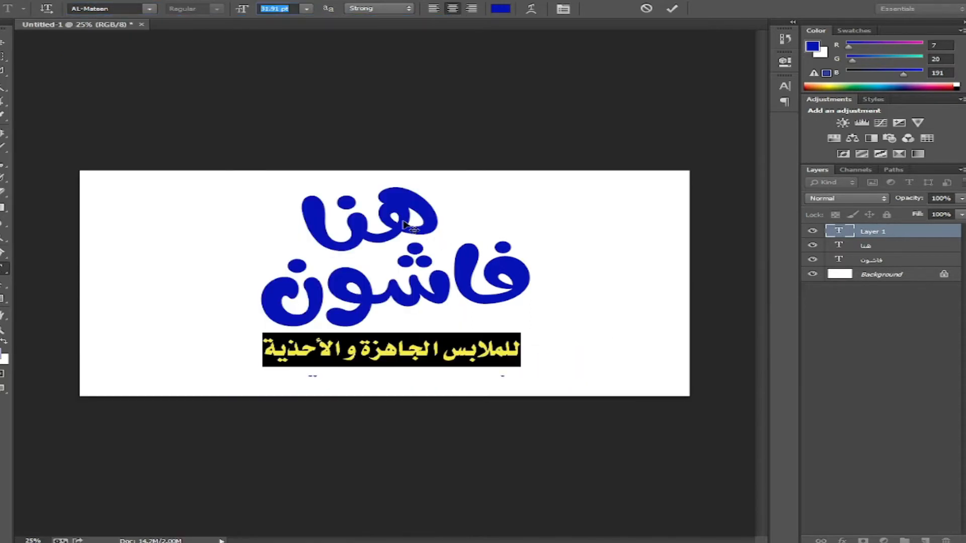
left_click(3, 44)
- Duplicate the tagline below itself and replace its text with the phone number
left_click_drag(466, 348, 463, 381)
key("t")
left_click(463, 381)
key("ctrl+a")
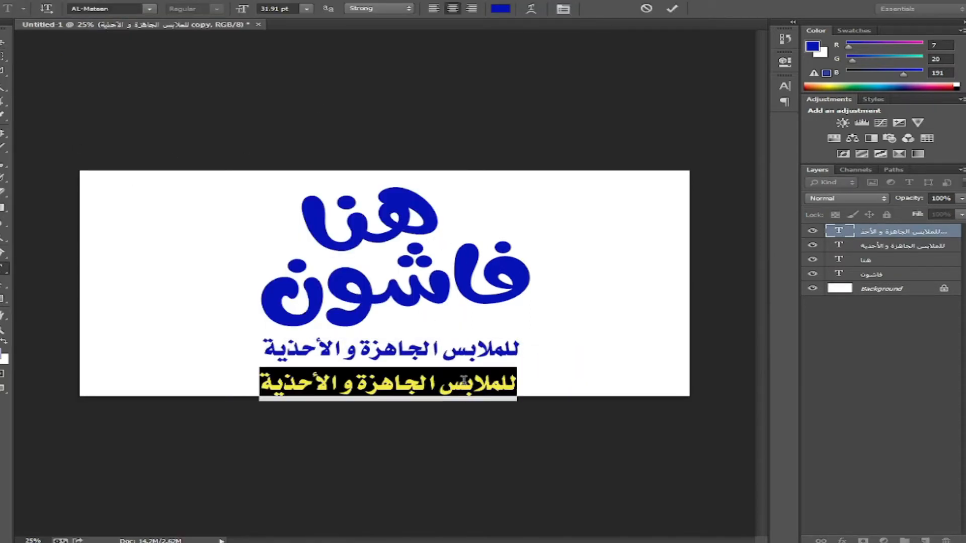
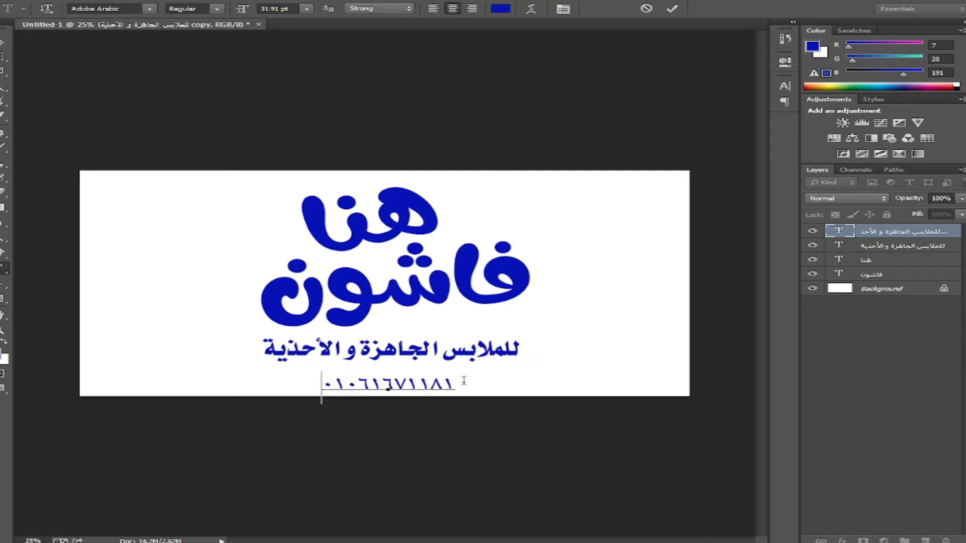
key("ctrl+a")
- Set the phone number in Arial with Western numerals and nudge it into place
left_click(150, 9)
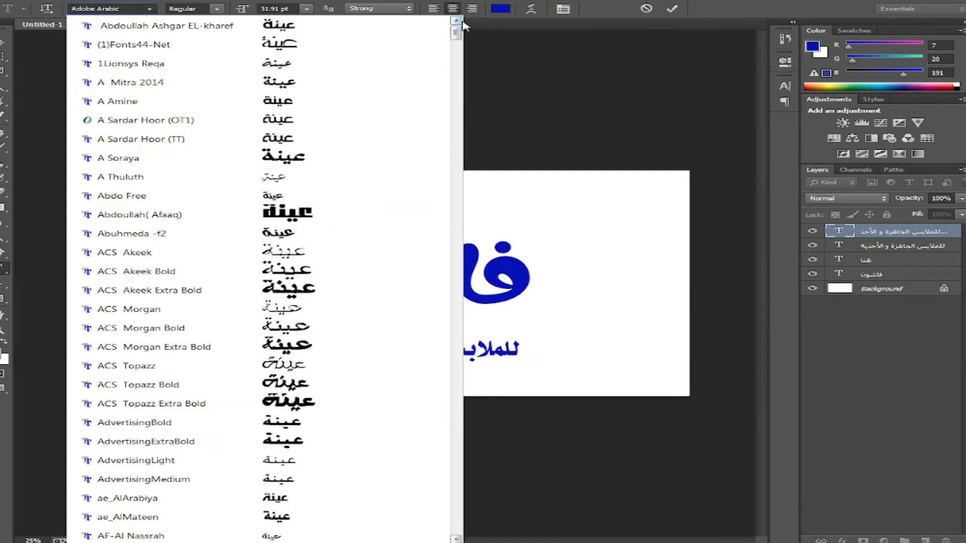
left_click(262, 465)
left_click(100, 8)
type("Arial")
key("Return")
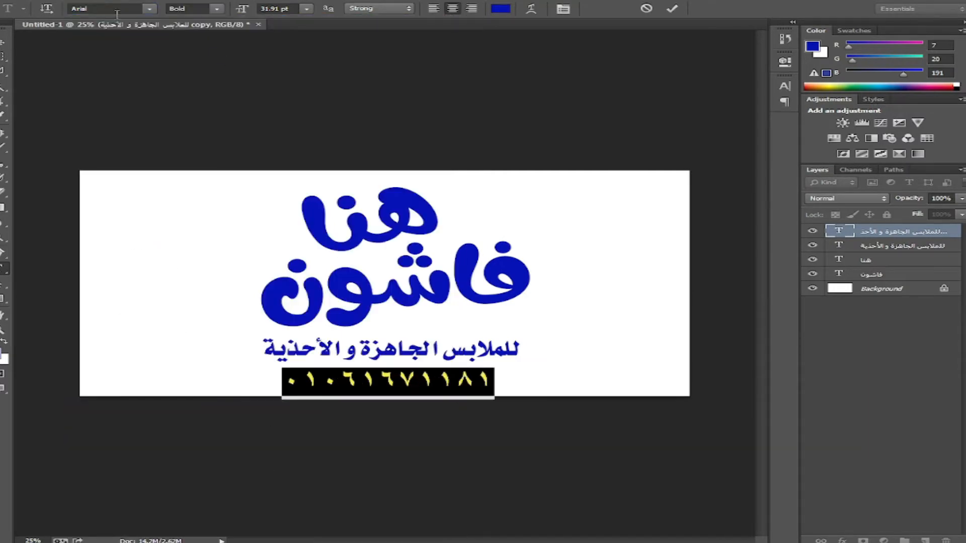
left_click(784, 86)
left_click(762, 80)
left_click(689, 241)
left_click(684, 252)
left_click_drag(522, 381, 531, 375)
left_click(2, 43)
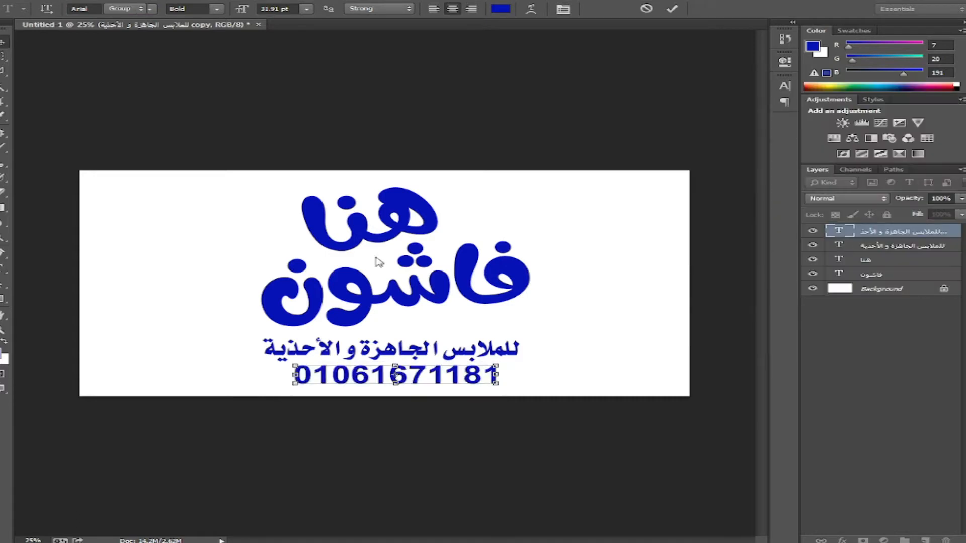
- Enlarge the tagline to about 129% and finish adjusting the number line
right_click(502, 350)
left_click(531, 354)
left_click_drag(520, 332, 552, 323)
left_click_drag(527, 357, 530, 355)
key("Return")
left_click(426, 382)
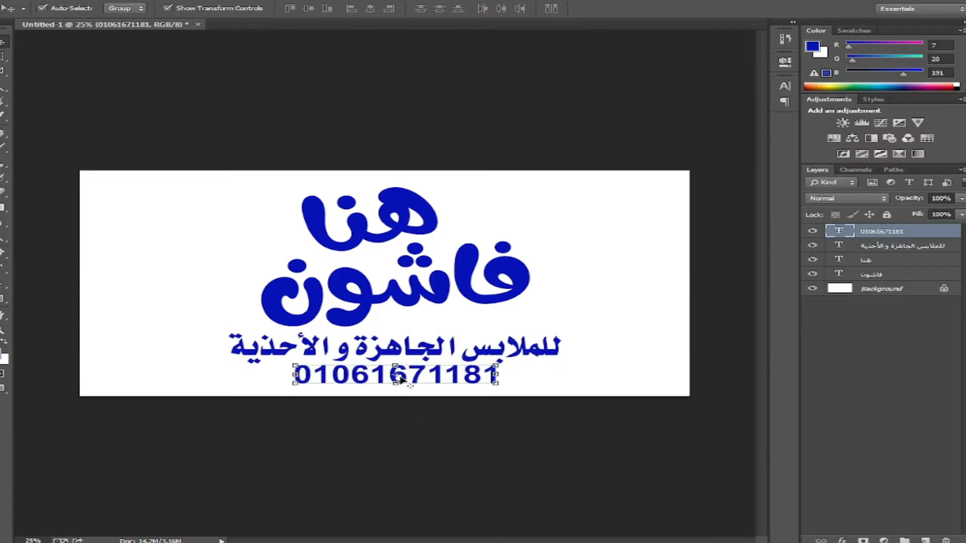
key("ctrl+t")
key("Return")
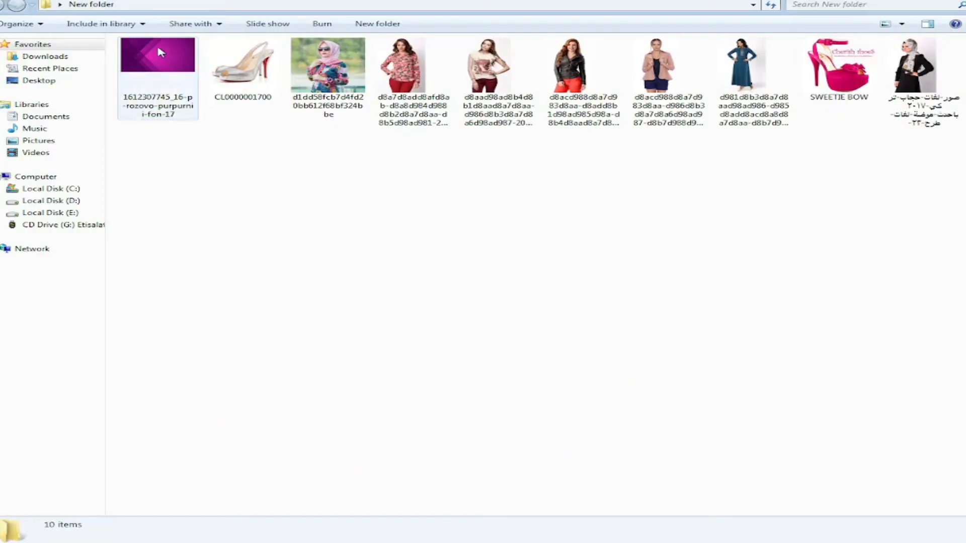
- Bring the purple gradient image into the banner document
left_click_drag(330, 183, 109, 25)
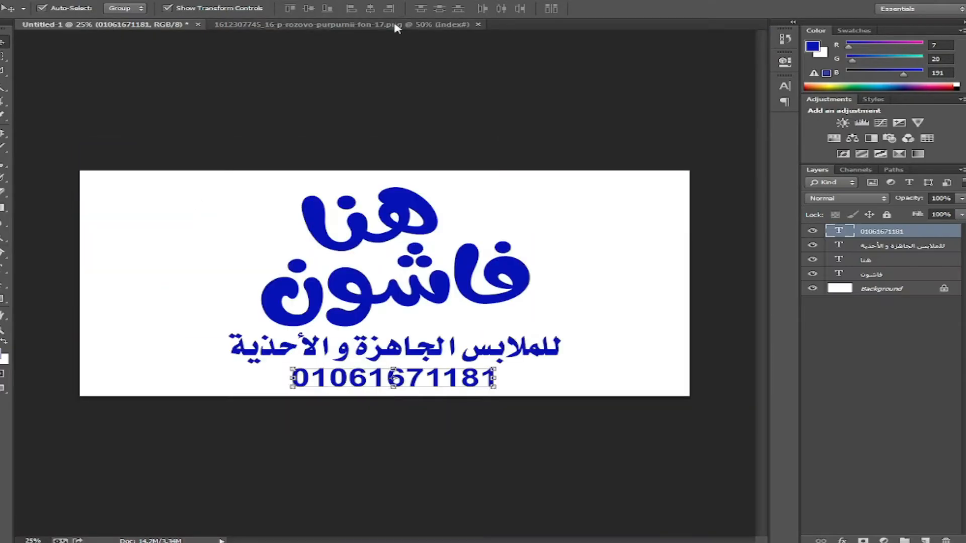
left_click(394, 26)
left_click_drag(186, 190, 219, 187)
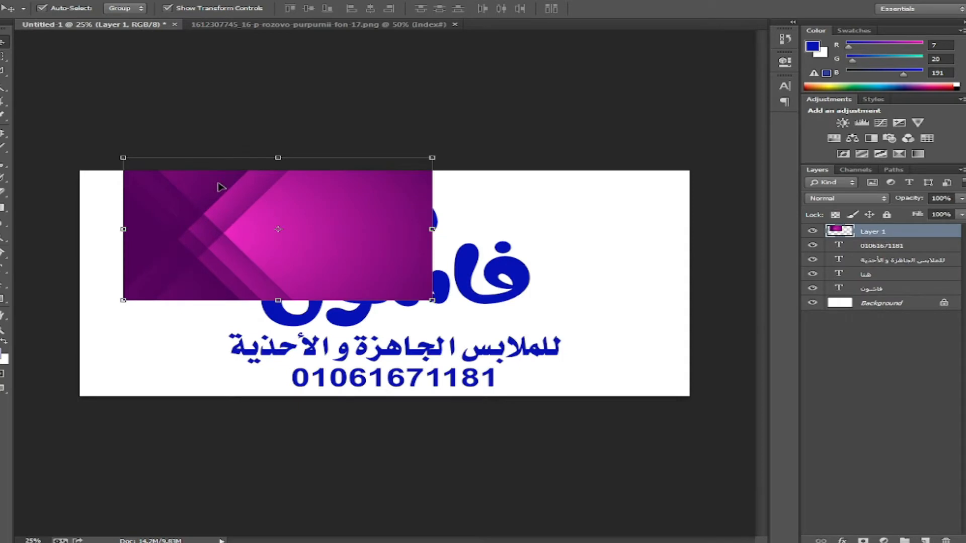
- Scale the purple image to cover the canvas from the top-left to the bottom
left_click_drag(371, 204, 327, 218)
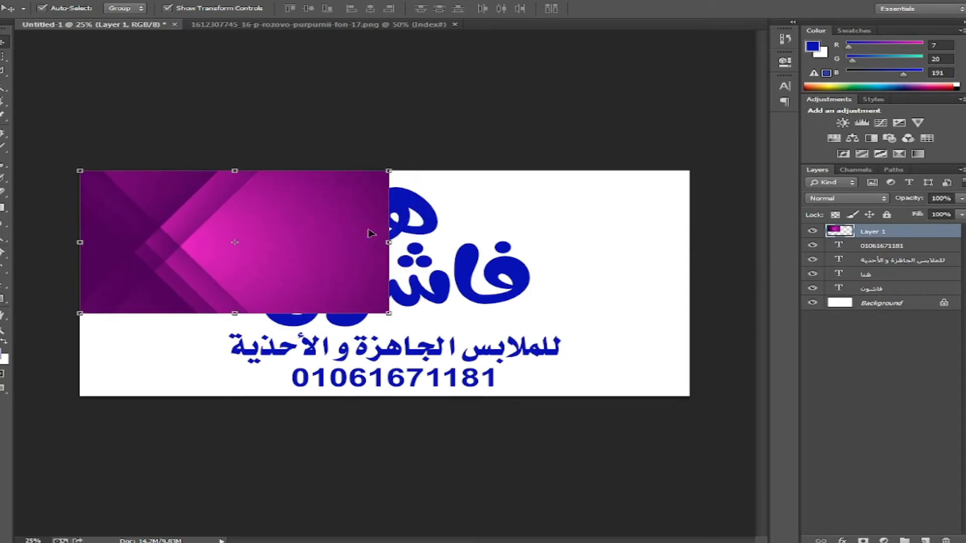
left_click_drag(235, 313, 264, 399)
left_click_drag(389, 283, 424, 283)
key("Return")
- Duplicate the purple image, flip it horizontally, and place it at the right edge
left_click_drag(349, 280, 381, 281)
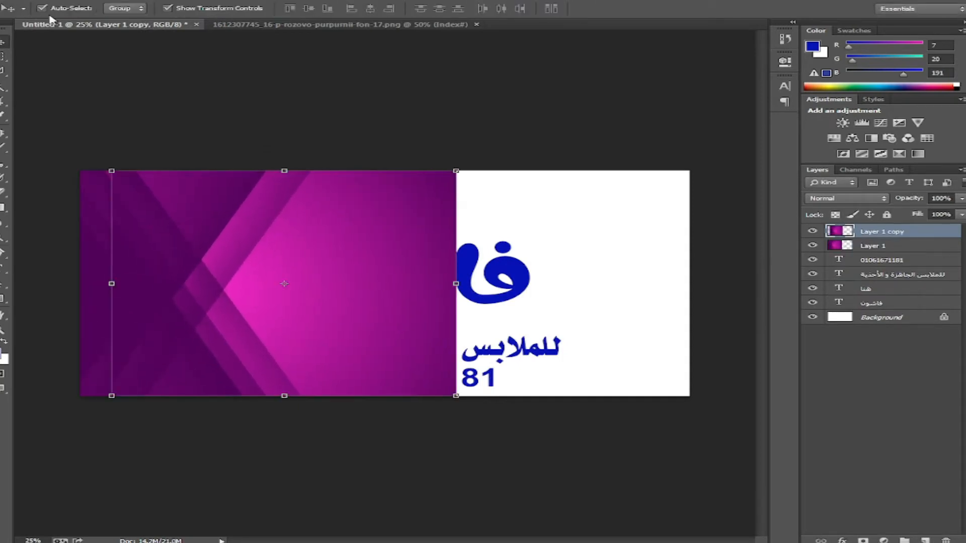
left_click(47, 1)
mouse_move(76, 213)
left_click(334, 337)
left_click_drag(218, 240, 450, 238)
- Erase the seam between the two purple halves with a larger eraser brush
key("e")
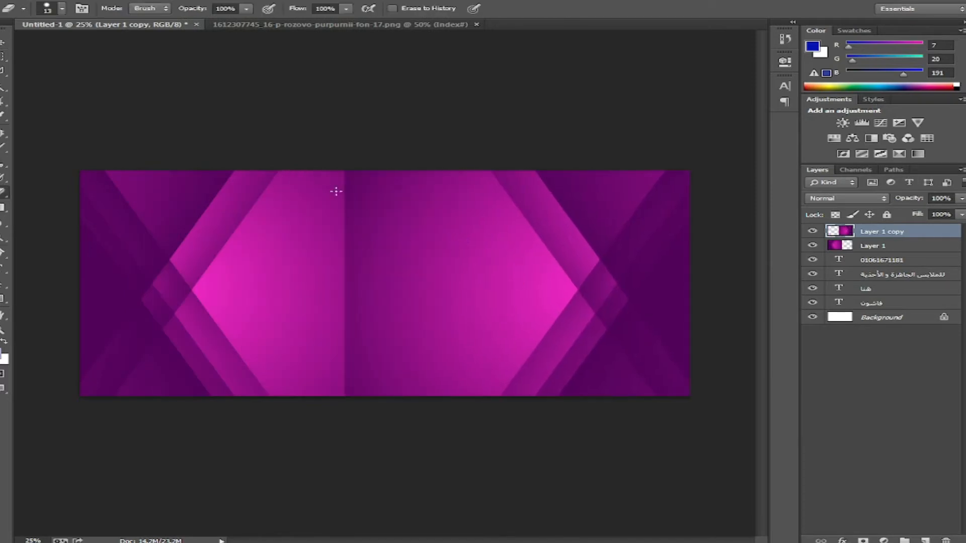
right_click(336, 209)
left_click_drag(344, 180, 344, 383)
right_click(368, 341)
left_click_drag(520, 368, 512, 369)
left_click_drag(409, 203, 359, 366)
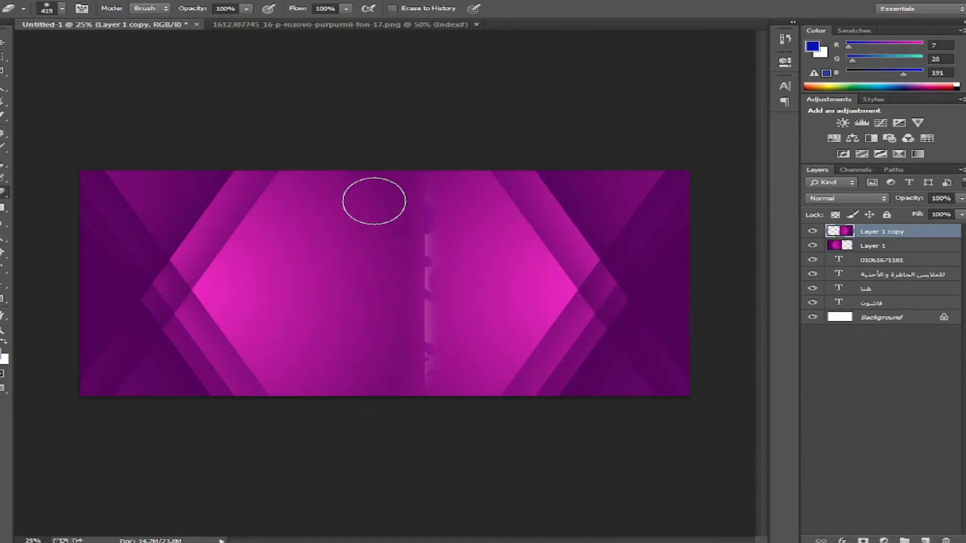
left_click_drag(412, 176, 398, 347)
- Delete the left purple layer and soften the remaining layer's hard left edge
key("v")
left_click(233, 265)
key("Delete")
left_click(533, 306)
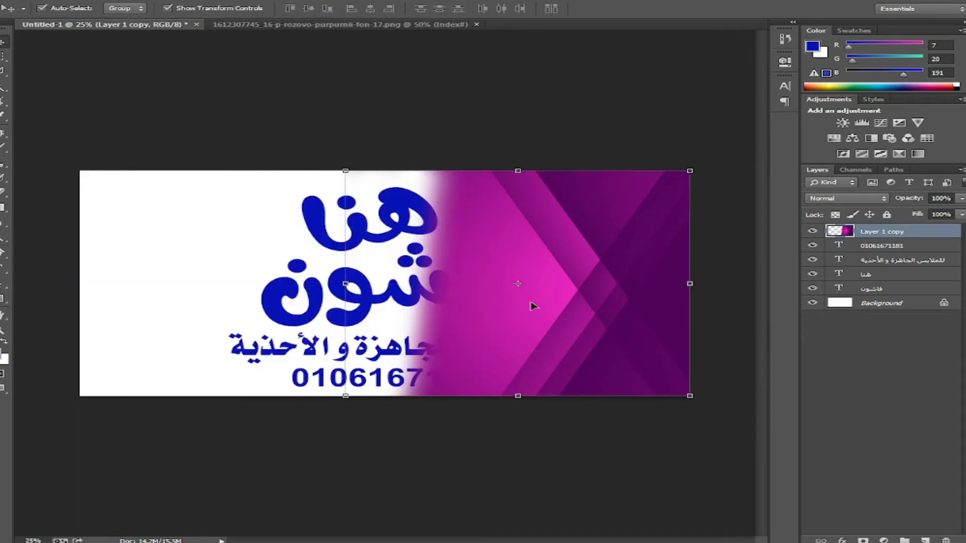
key("e")
left_click_drag(416, 173, 429, 385)
- Fill the Background layer with the pink #e424c2 sampled from the image
left_click(4, 44)
left_click(4, 360)
left_click(564, 293)
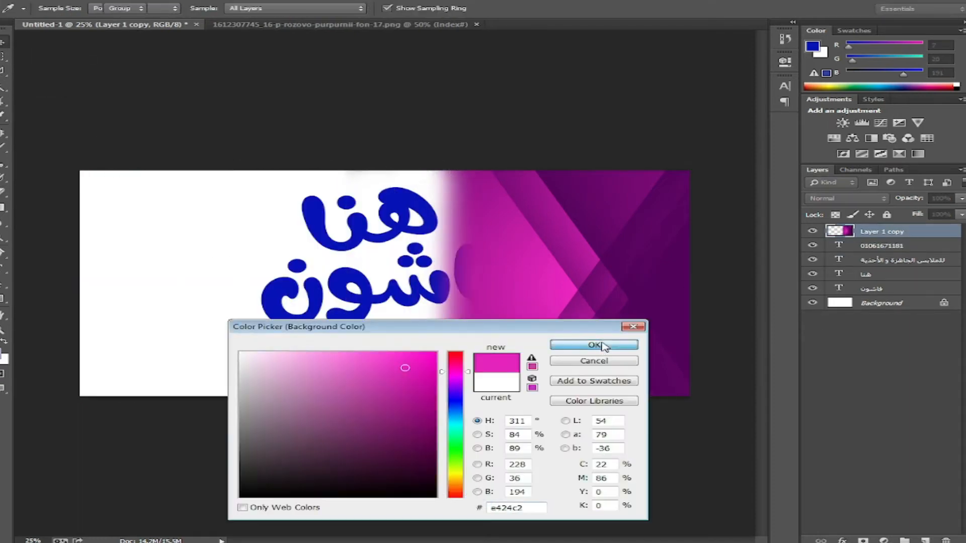
left_click(603, 346)
left_click(899, 302)
key("ctrl+Delete")
- Move the purple layer above Background, then add a flipped copy at the left edge
left_click(597, 254)
key("ctrl+bracketleft")
key("ctrl+bracketleft")
key("ctrl+bracketleft")
key("ctrl+bracketleft")
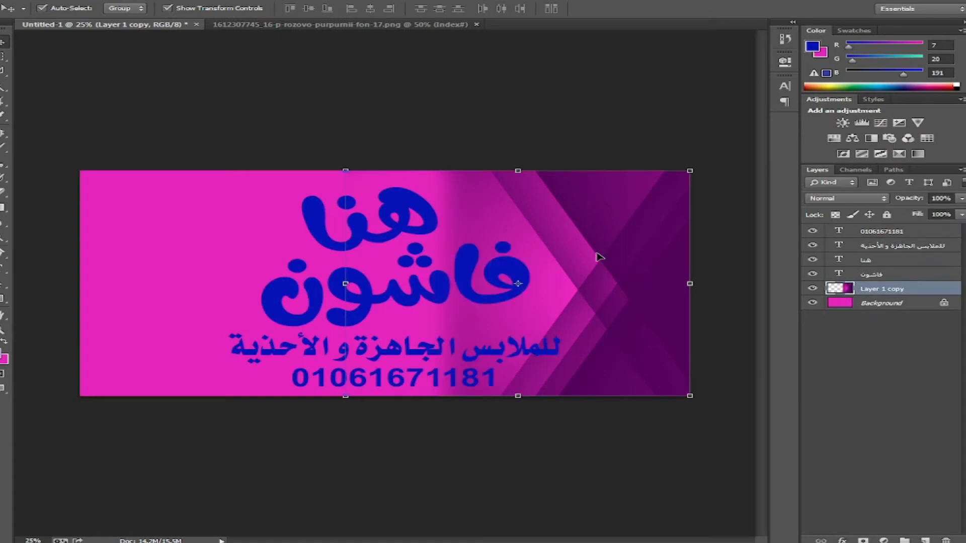
left_click_drag(620, 250, 395, 250)
left_click(49, 1)
mouse_move(198, 215)
left_click(297, 339)
left_click_drag(229, 196, 89, 195)
- Nudge the two title words slightly up and left together
left_click(523, 439)
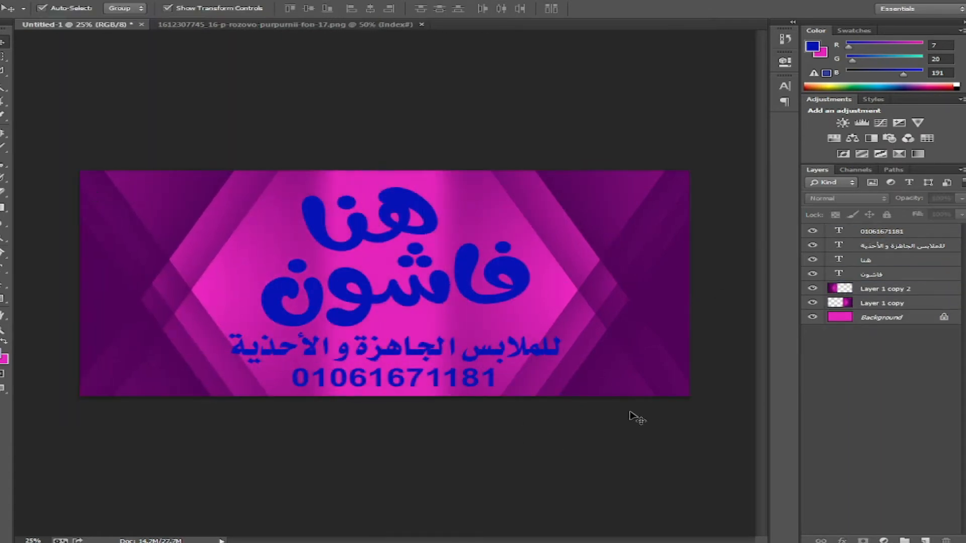
left_click(399, 220)
left_click(490, 274, "shift")
left_click_drag(490, 274, 488, 269)
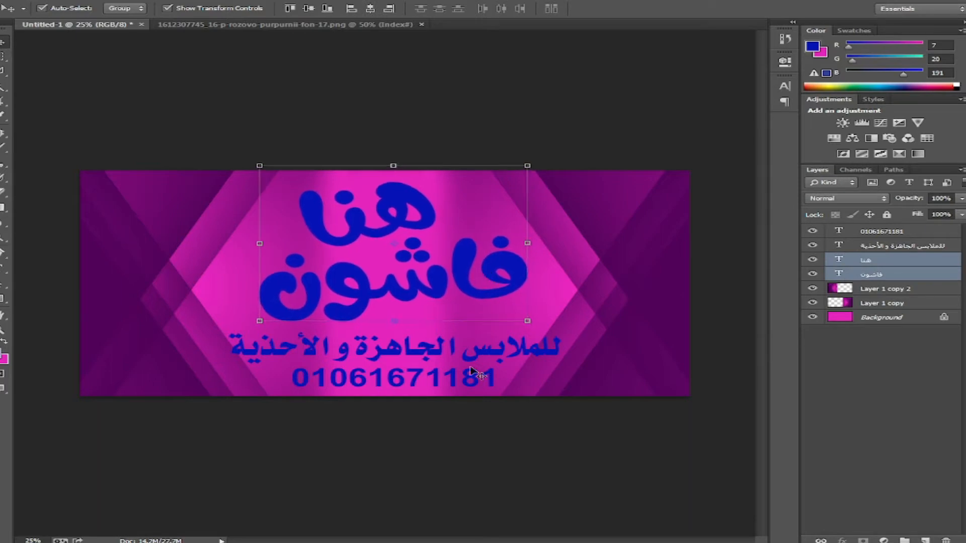
- Centre the tagline and phone-number line horizontally on the banner
left_click(432, 373)
left_click(425, 350, "shift")
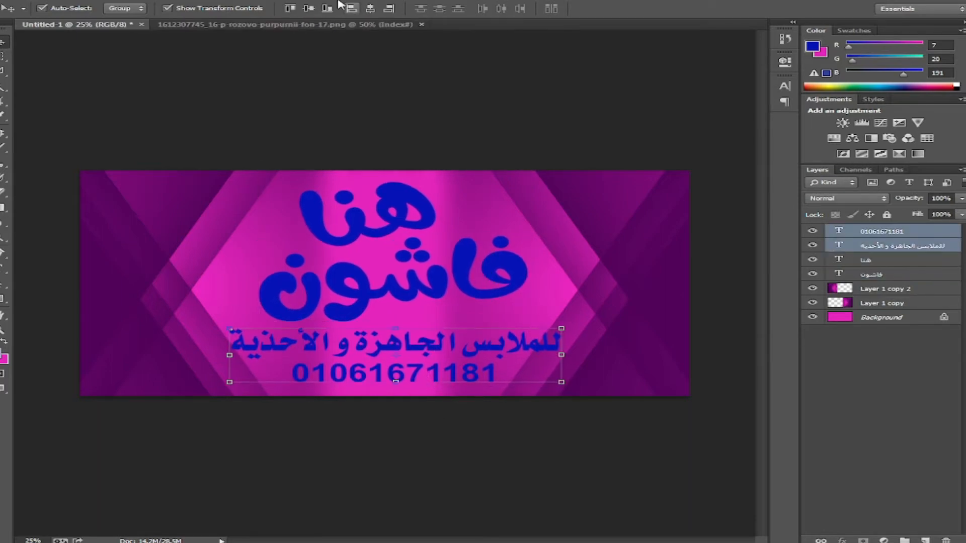
left_click(375, 7)
key("ctrl+d")
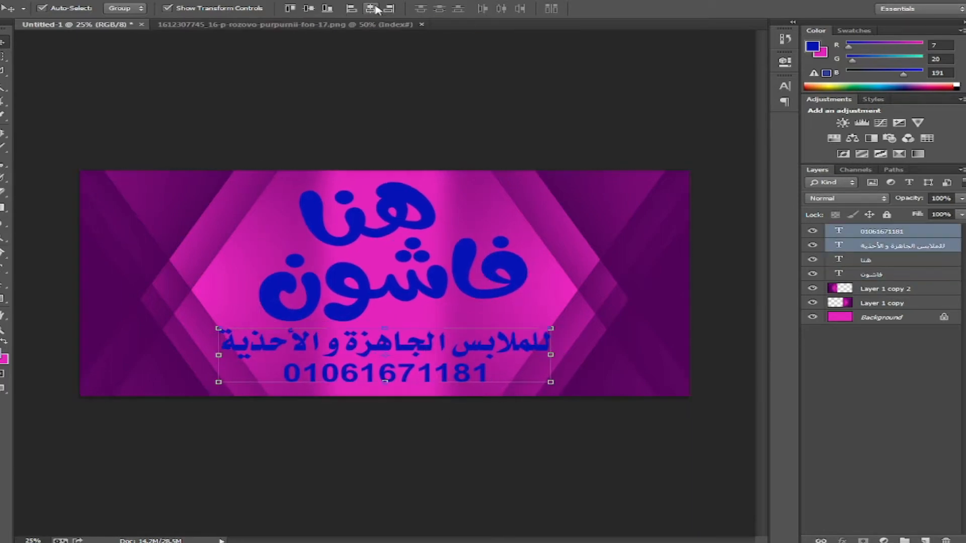
- Merge the purple halves into the Background and stretch it to 116% width
left_click(895, 293)
left_click(873, 316, "shift")
key("ctrl+e")
key("ctrl+a")
key("ctrl+t")
left_click_drag(690, 284, 744, 284)
key("Return")
key("ctrl+d")
- Group the هنا and فاشون title layers into Group 1
left_click(425, 209)
left_click(508, 289, "shift")
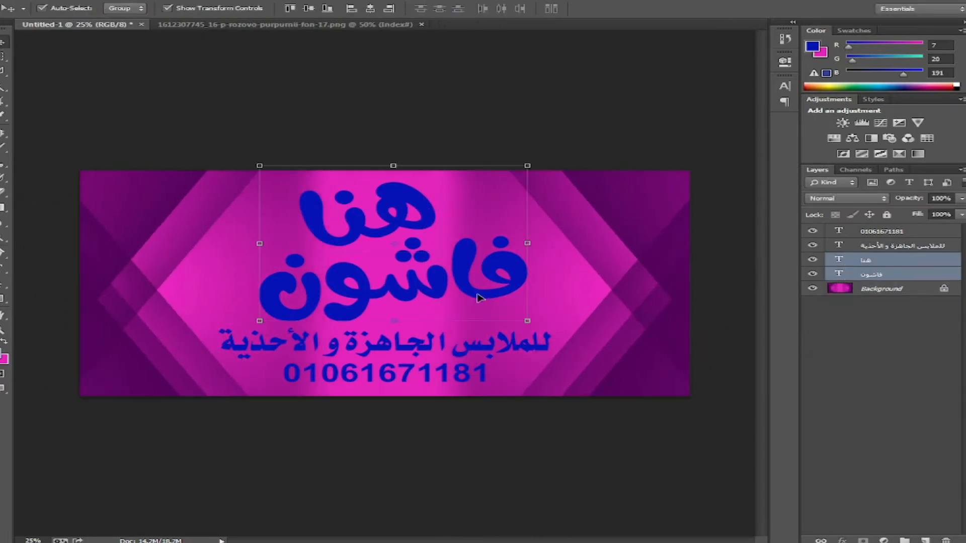
key("ctrl+g")
left_click(842, 540)
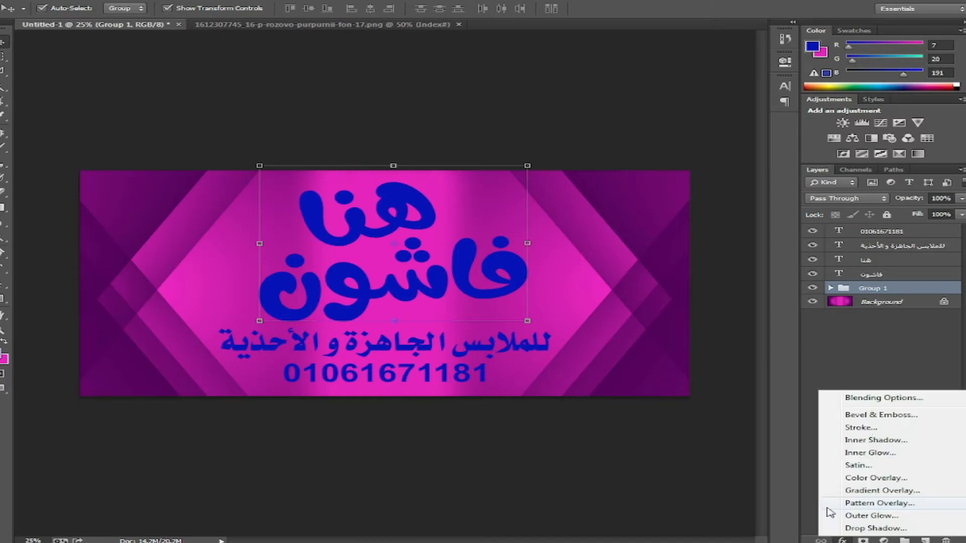
- Thicken Group 1's black Stroke to 55 px and give the هنا text a white Color Overlay
left_click(865, 432)
key("Up")
key("Up")
key("Up")
key("Up")
key("Up")
key("Up")
key("Up")
key("Up")
key("Up")
key("Up")
key("Up")
key("Up")
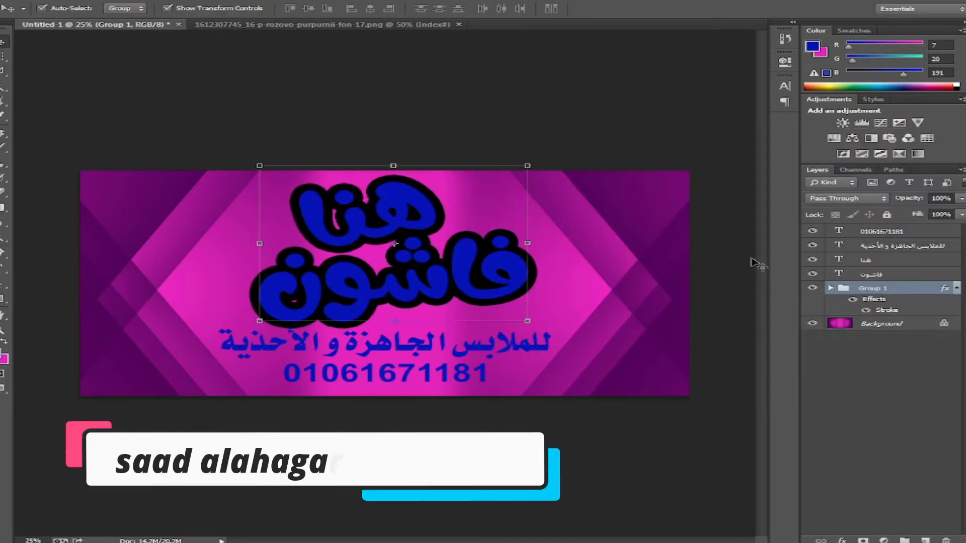
left_click(885, 282)
left_click(842, 541)
left_click(865, 481)
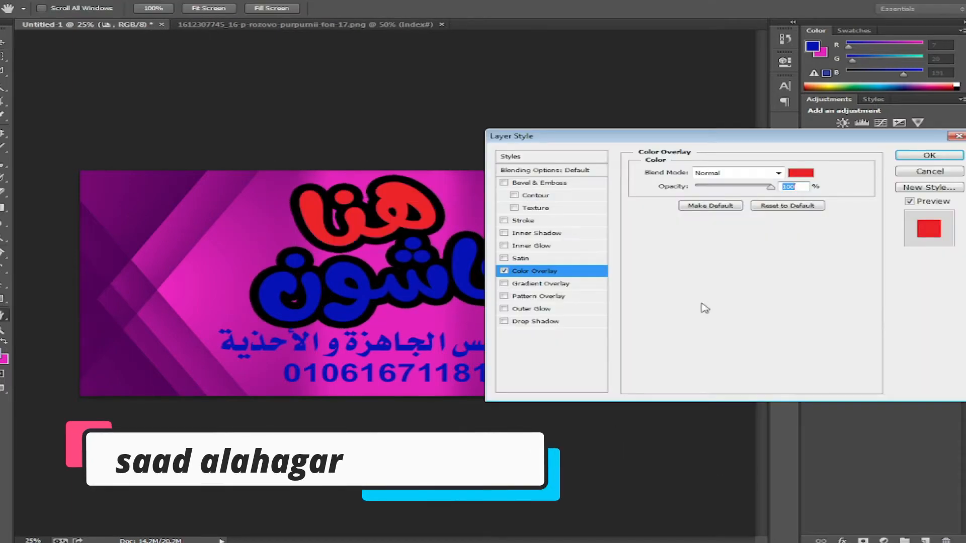
left_click(803, 175)
left_click(241, 353)
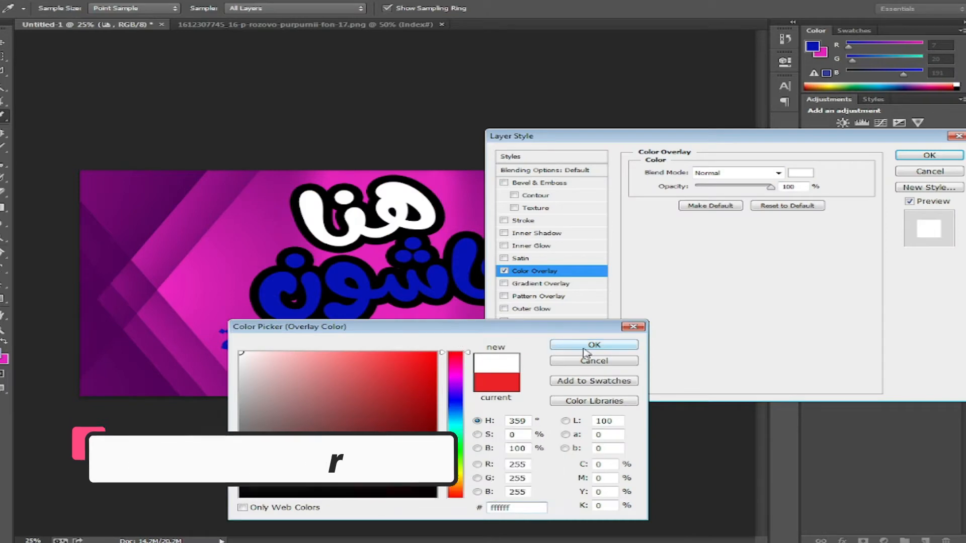
left_click(624, 345)
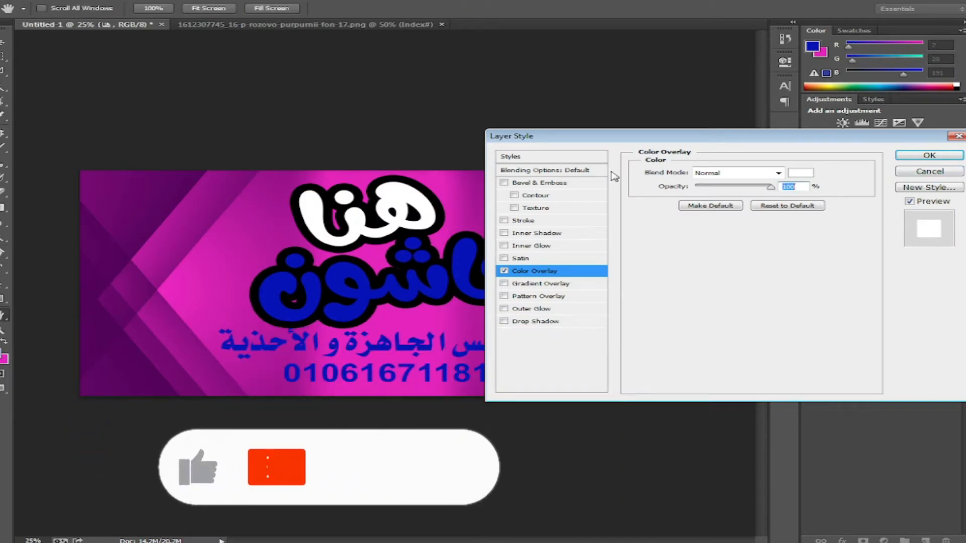
left_click(946, 159)
- Copy the overlay onto فاشون, hide both overlays, and set the هنا text colour to yellow (value 100)
left_click_drag(876, 295, 876, 296)
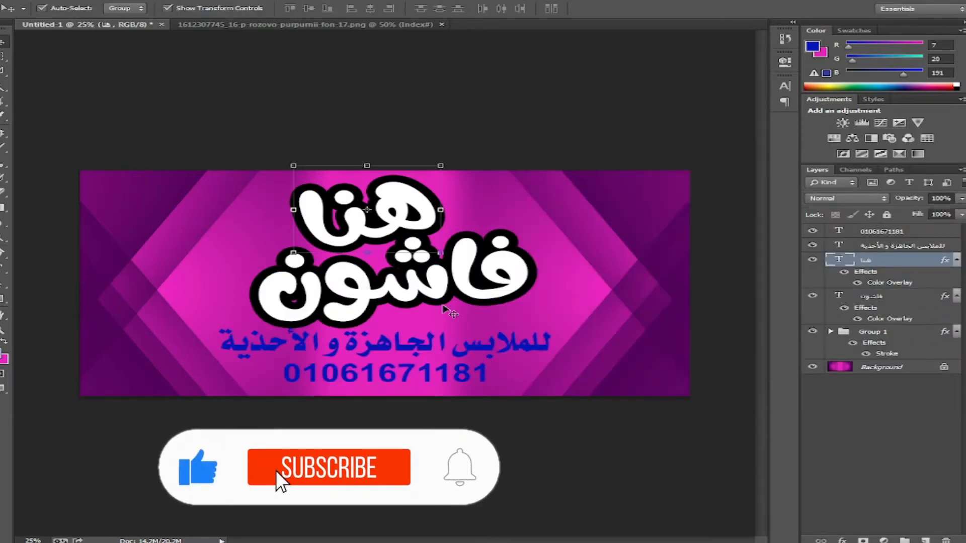
left_click(857, 283)
left_click(857, 318)
double_click(838, 259)
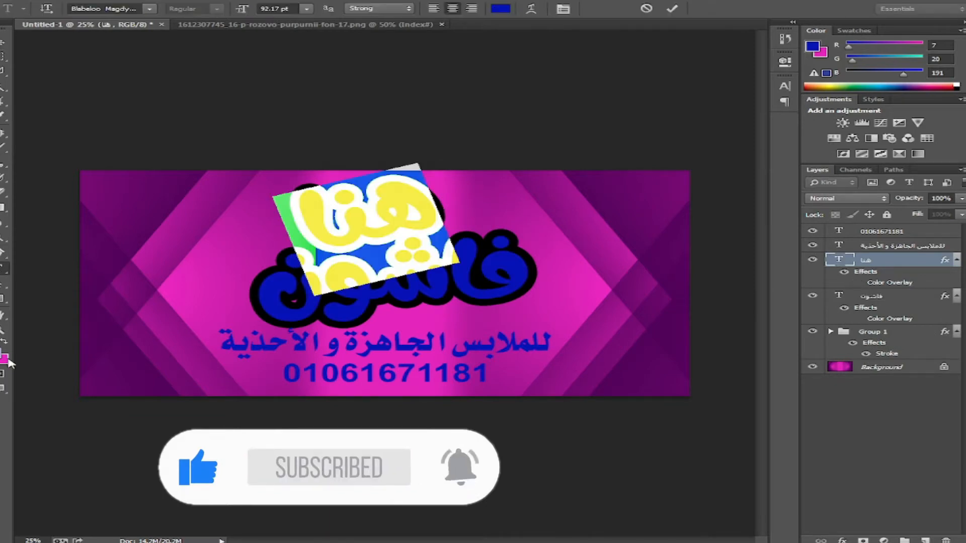
left_click(2, 355)
left_click(239, 353)
double_click(605, 492)
type("100")
key("Return")
- Deepen the هنا yellow by setting magenta to 10, and commit the text
left_click(2, 356)
double_click(605, 478)
type("10")
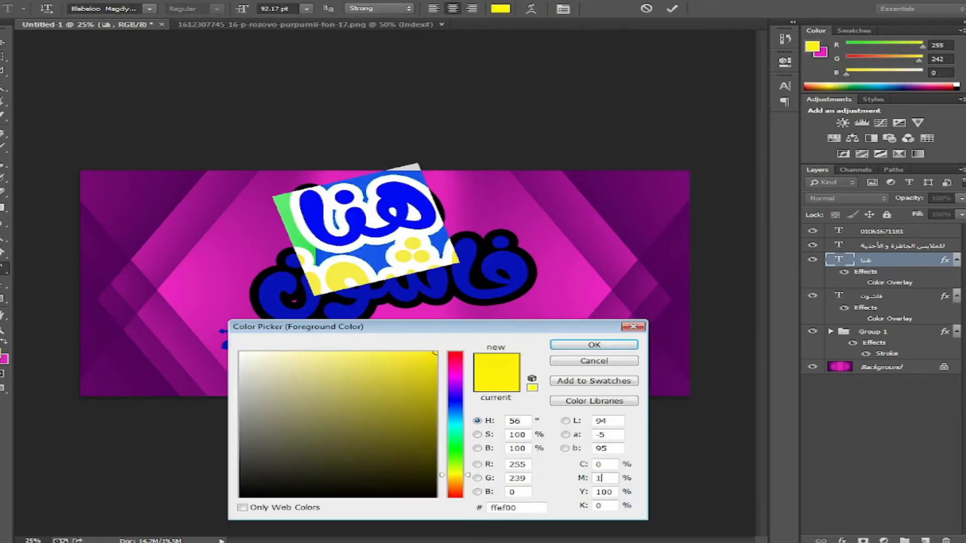
key("Return")
left_click(3, 43)
- Recolour the فاشون text to the same yellow
left_click(866, 296)
double_click(838, 296)
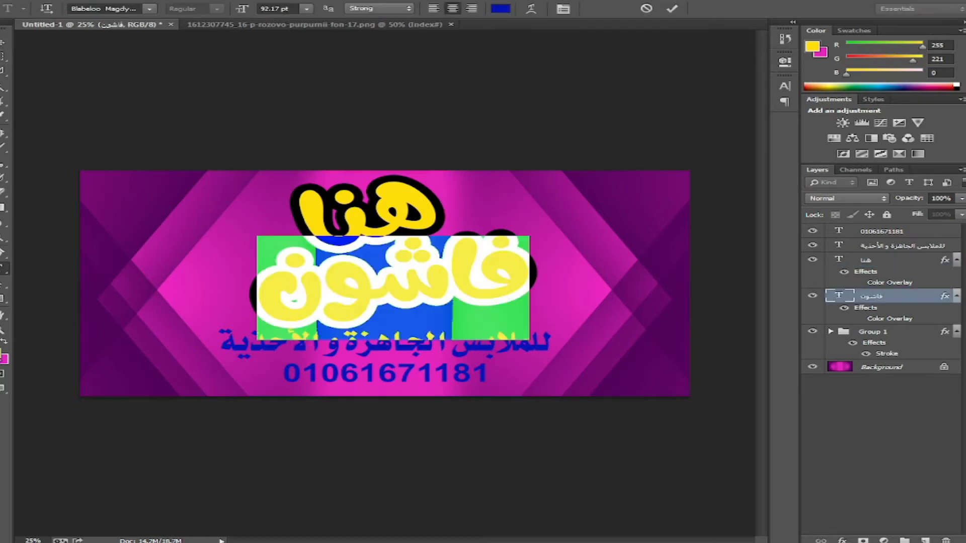
left_click(2, 354)
key("Return")
left_click(2, 43)
left_click(895, 332)
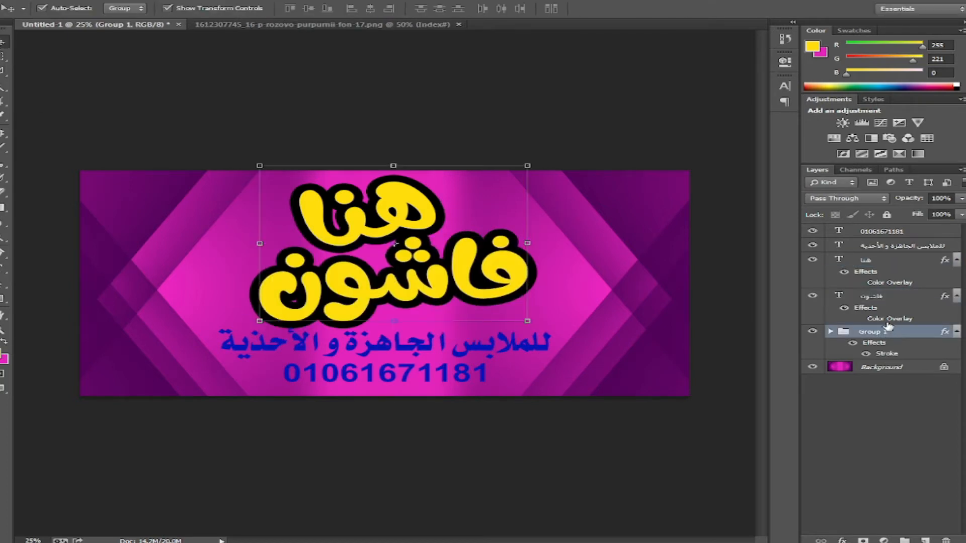
double_click(886, 353)
- Set Group 1's Stroke colour to dark purple sampled from the background
left_click(674, 250)
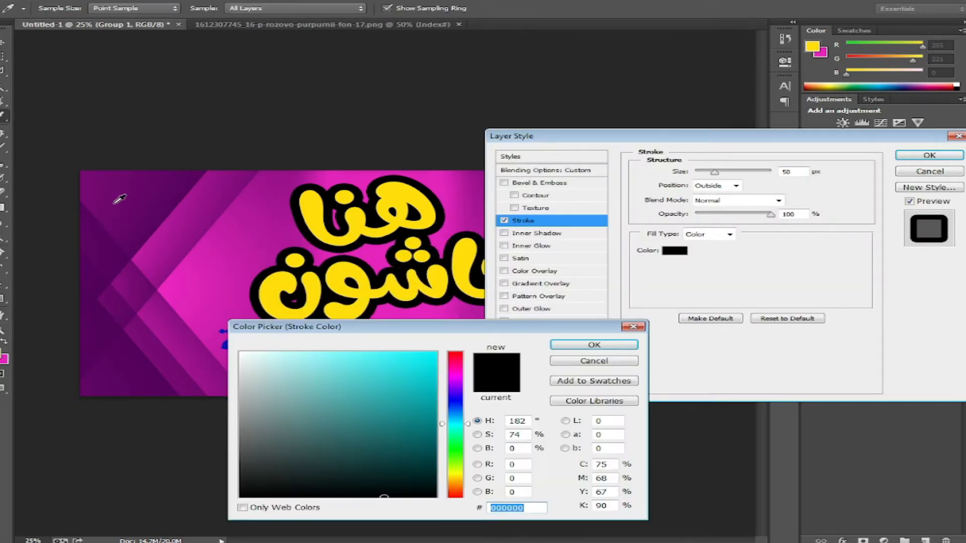
left_click(169, 305)
key("Return")
left_click(929, 155)
- Give the هنا text a dark purple Stroke sampled from the background
left_click(890, 262)
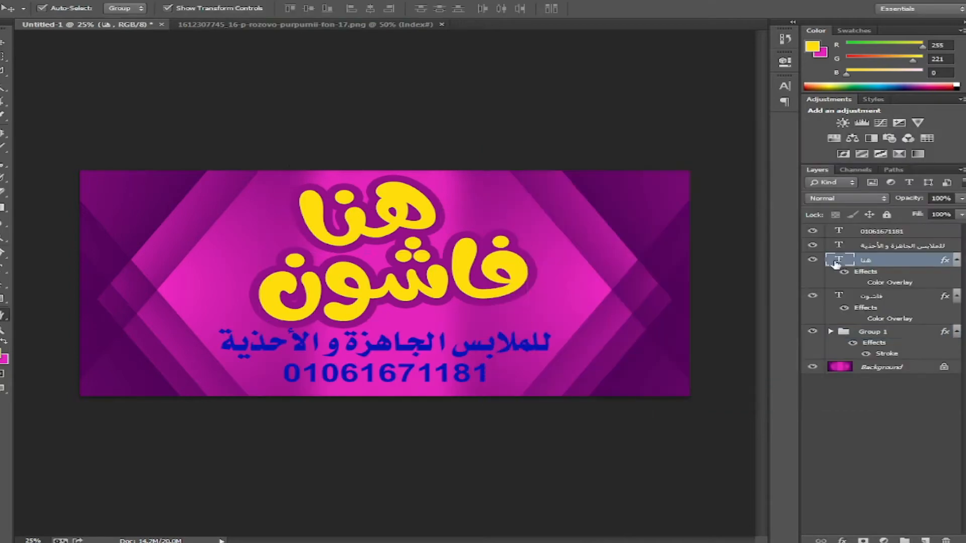
double_click(883, 261)
left_click(527, 220)
left_click(674, 250)
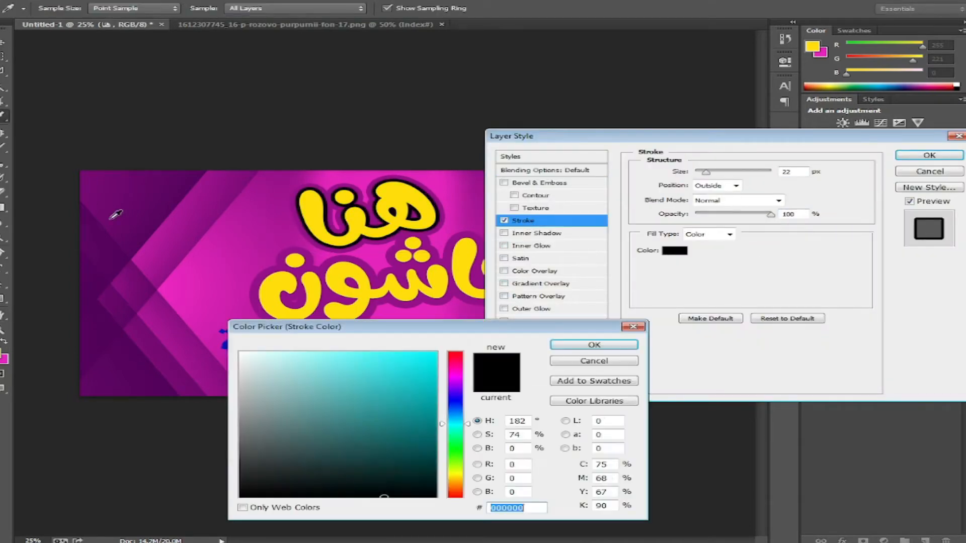
left_click(95, 271)
left_click(553, 345)
left_click(929, 155)
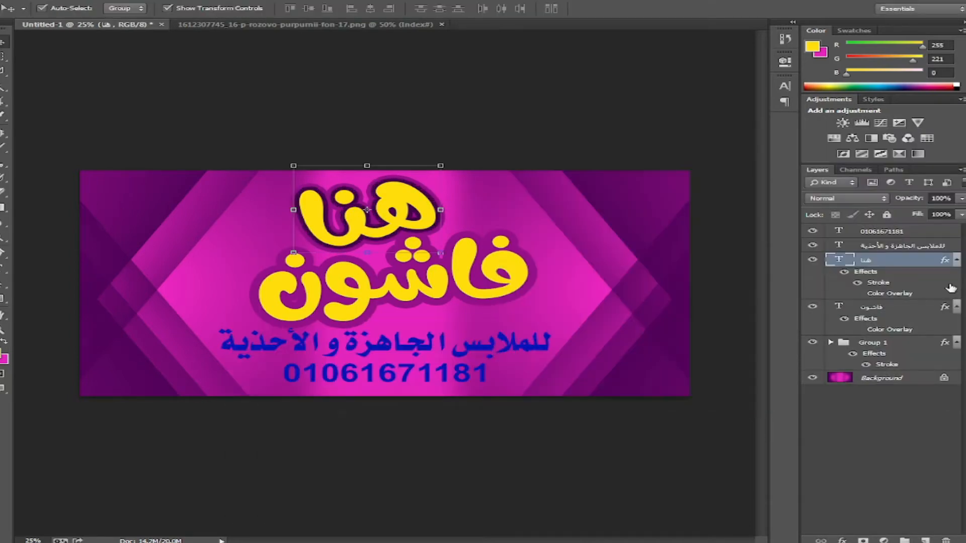
- Add a Drop Shadow to the title group Group 1
left_click(873, 353)
left_click(842, 540)
left_click(861, 527)
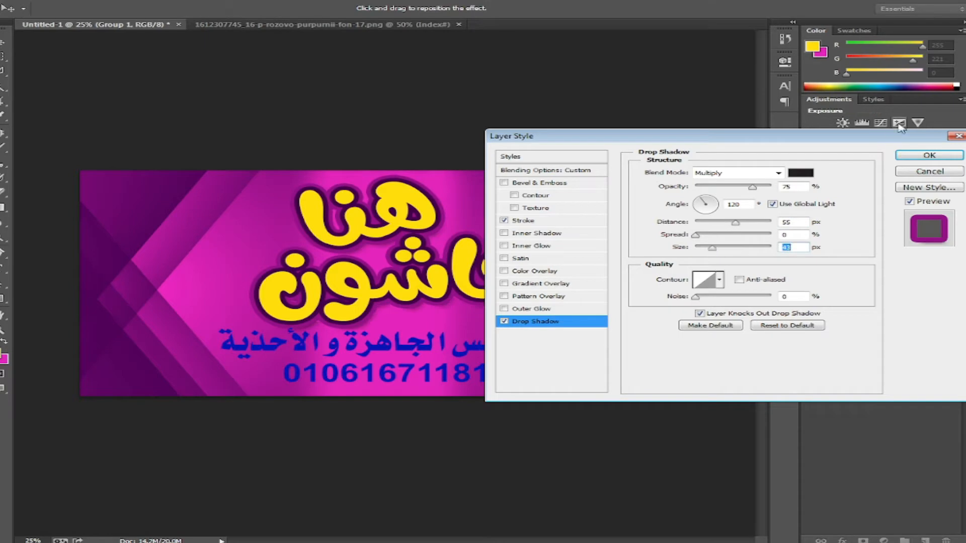
key("Return")
- Open the splash image 2216145.jpg from the download folder on Local Disk (E:)
left_click(383, 347)
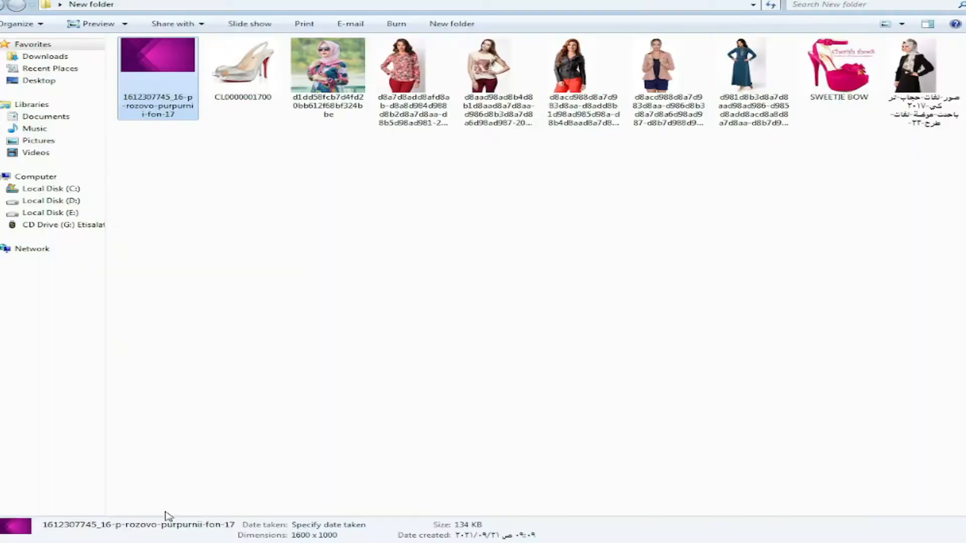
left_click(55, 214)
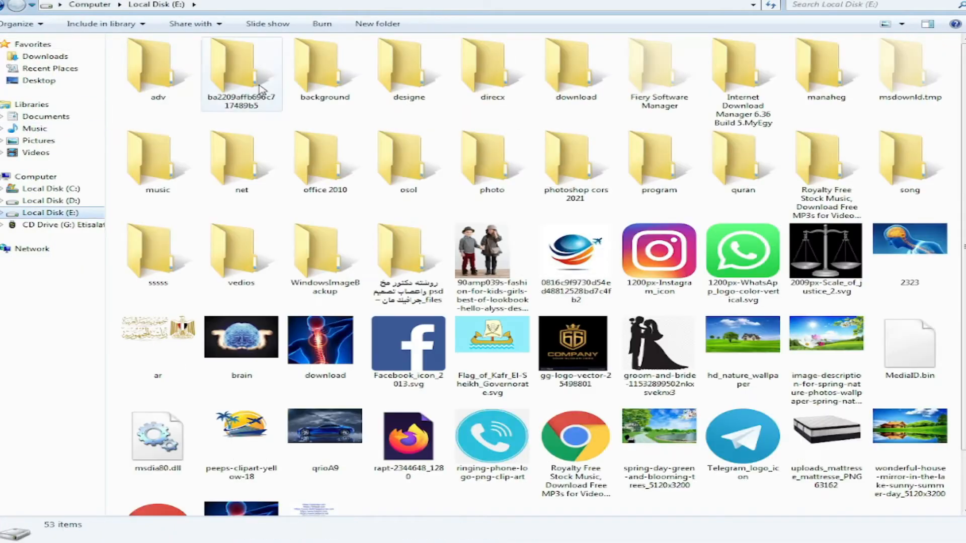
double_click(574, 75)
scroll(962, 503, "down", 8)
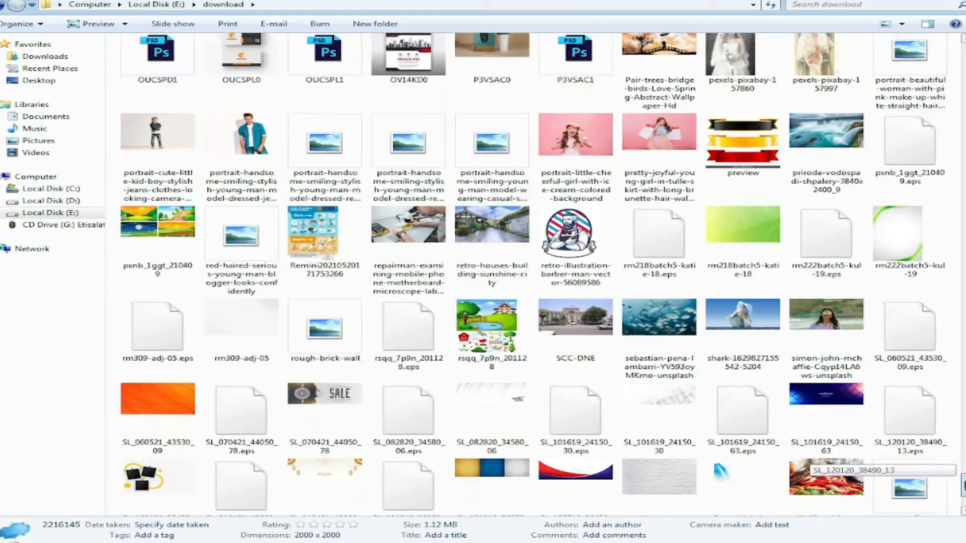
key("Return")
scroll(684, 274, "up", 2)
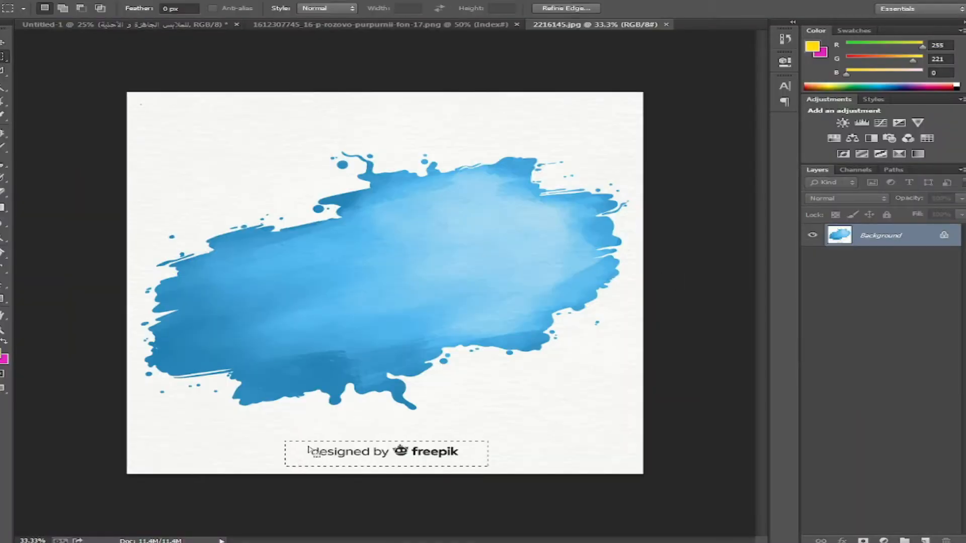
key("ctrl+BackSpace")
key("ctrl+d")
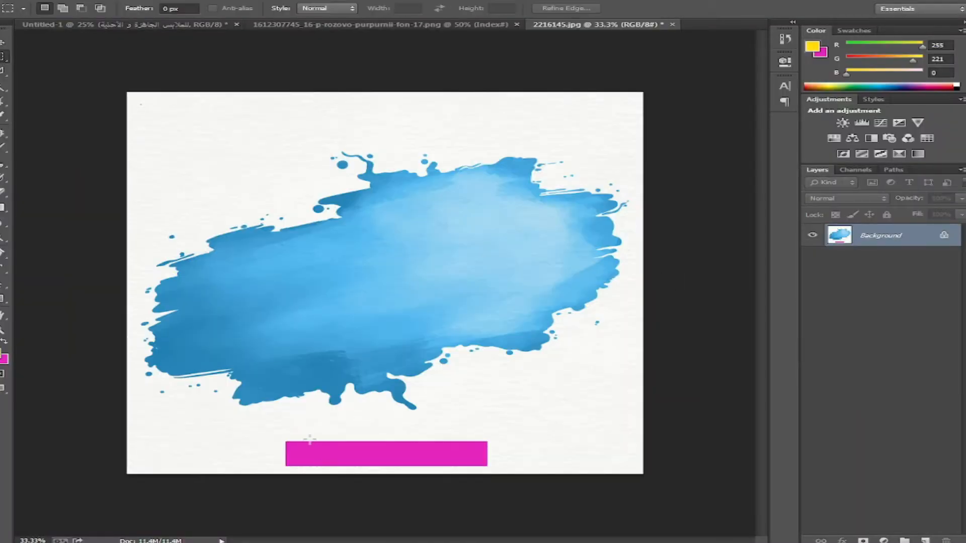
- Cut the splash from its background with Magic Wand and Inverse, move it into the banner, and scale it to about 86%
key("w")
left_click(468, 383)
right_click(505, 234)
left_click(535, 255)
key("v")
left_click_drag(302, 231, 416, 229)
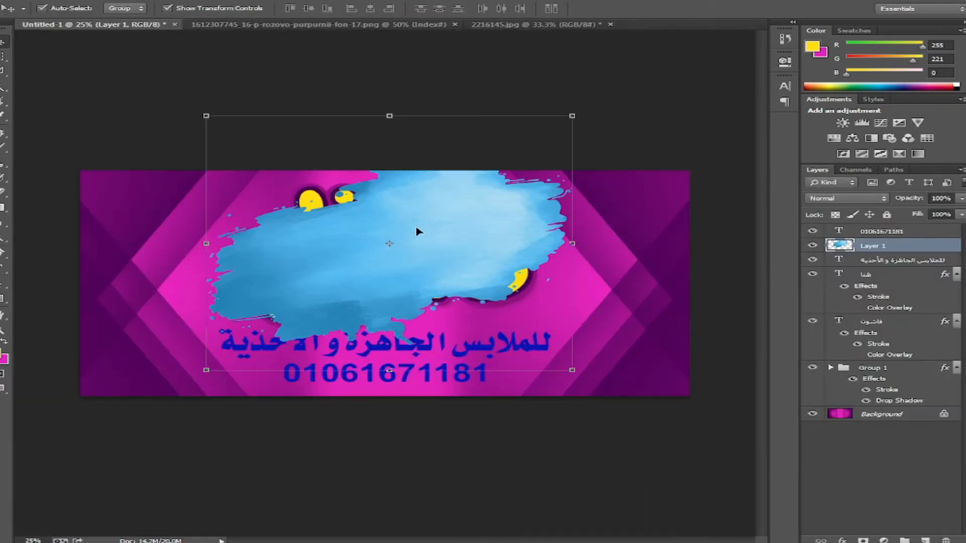
left_click_drag(572, 117, 546, 134)
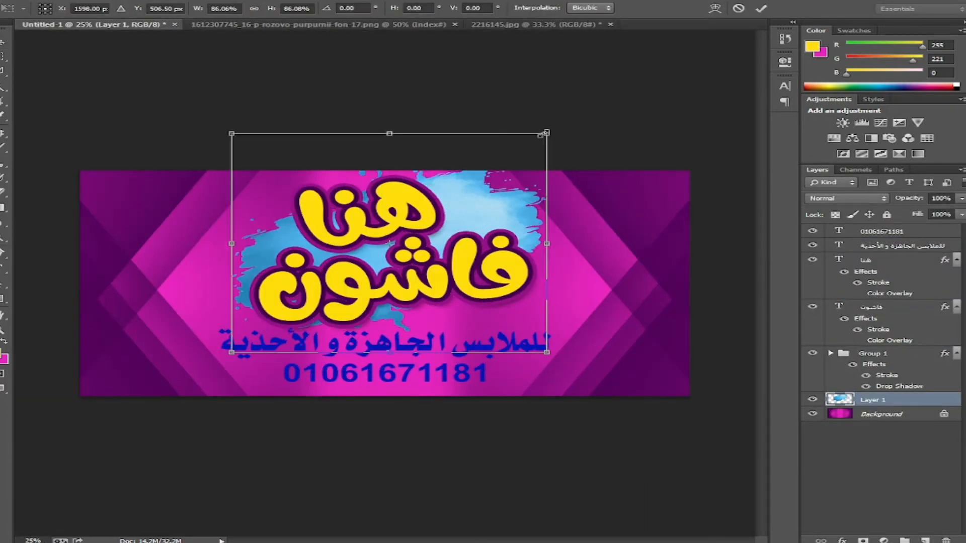
key("Return")
- Blend the splash layer with Luminosity, nudge it lower, and enlarge it to about 116%
left_click(845, 198)
left_click(825, 496)
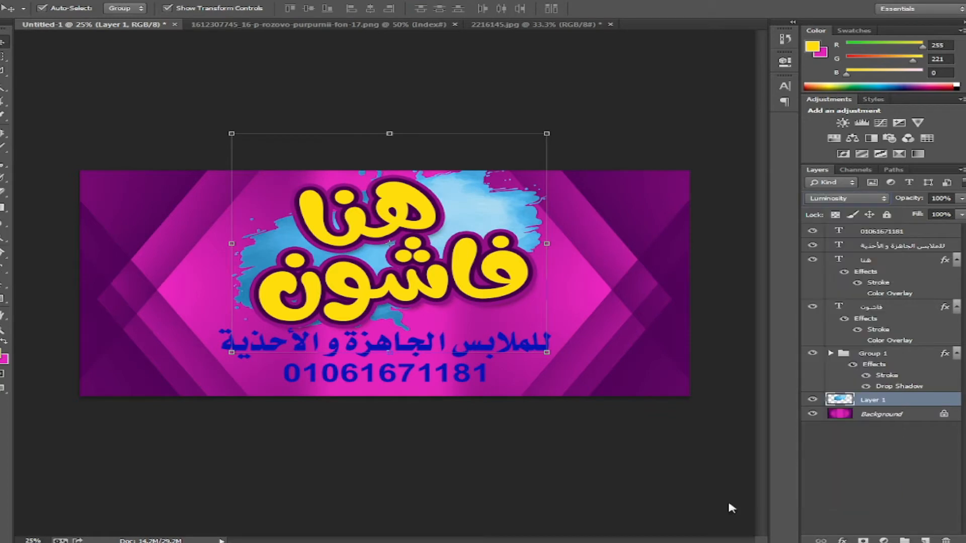
left_click_drag(276, 274, 277, 276)
left_click_drag(232, 356, 208, 374)
left_click_drag(549, 376, 577, 394)
key("Return")
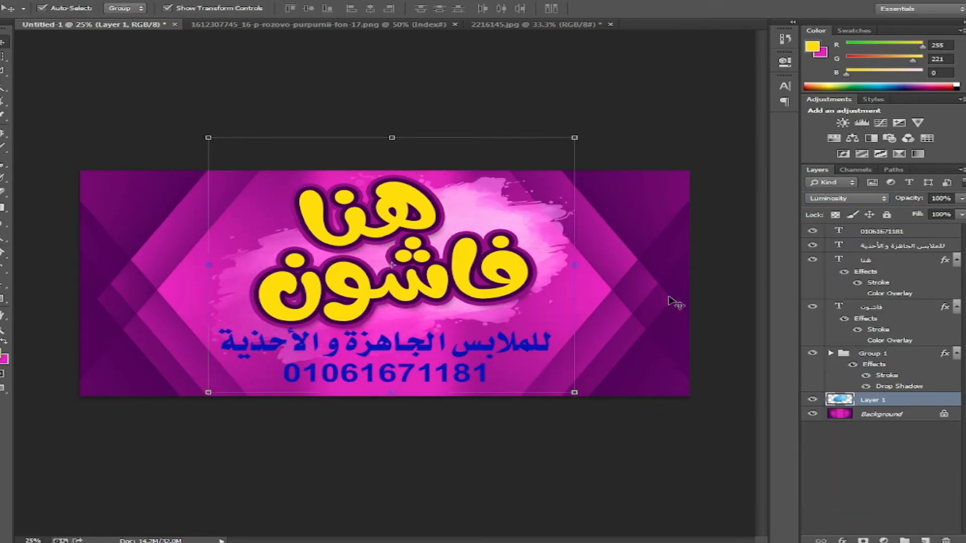
left_click(442, 346)
- Give the Arabic subtitle a white Color Overlay and a Stroke
left_click(843, 539)
left_click(877, 478)
left_click(800, 172)
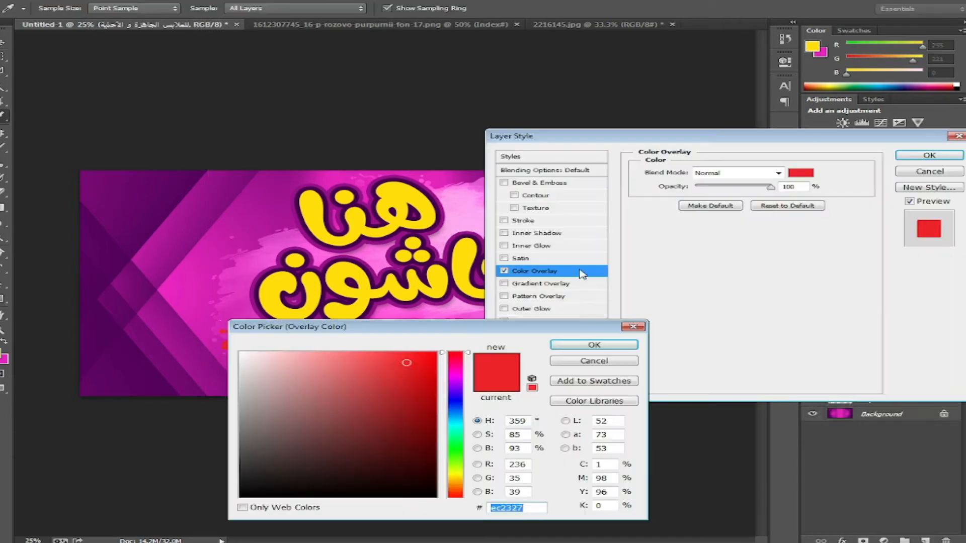
left_click(239, 352)
left_click(593, 345)
left_click(540, 221)
left_click(930, 157)
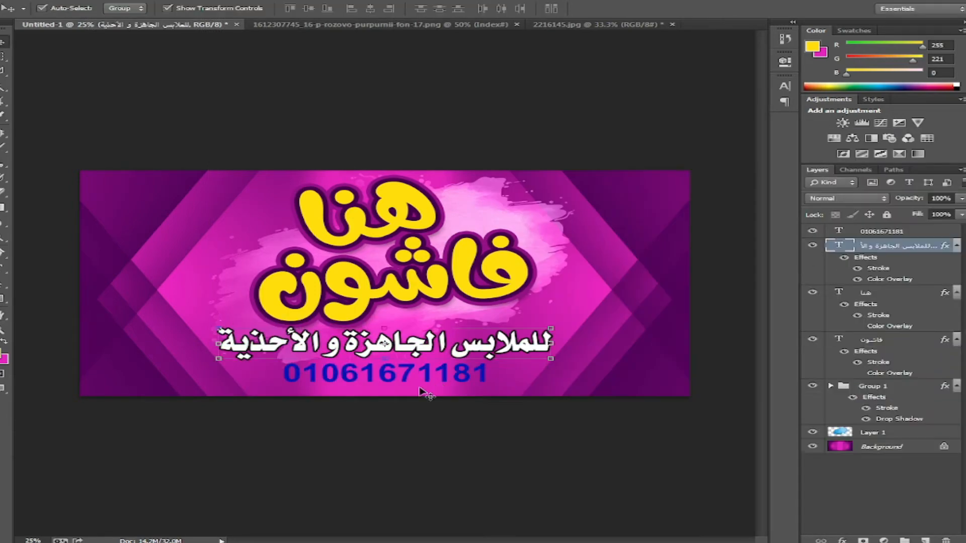
- Curve the yellow bar's ends by deleting its top-left and bottom-right anchor points
left_click(446, 378)
left_click(880, 343)
left_click(467, 376)
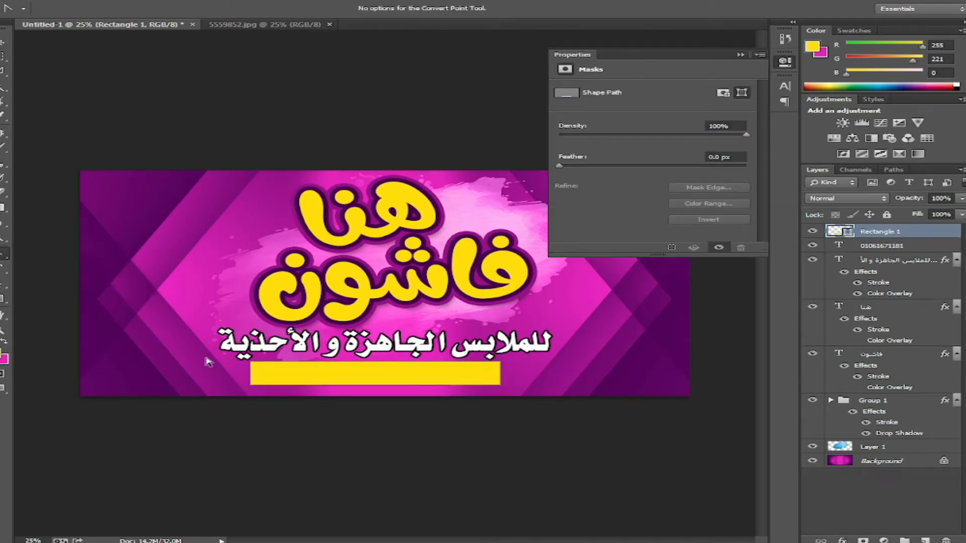
left_click(250, 361)
right_click(250, 361)
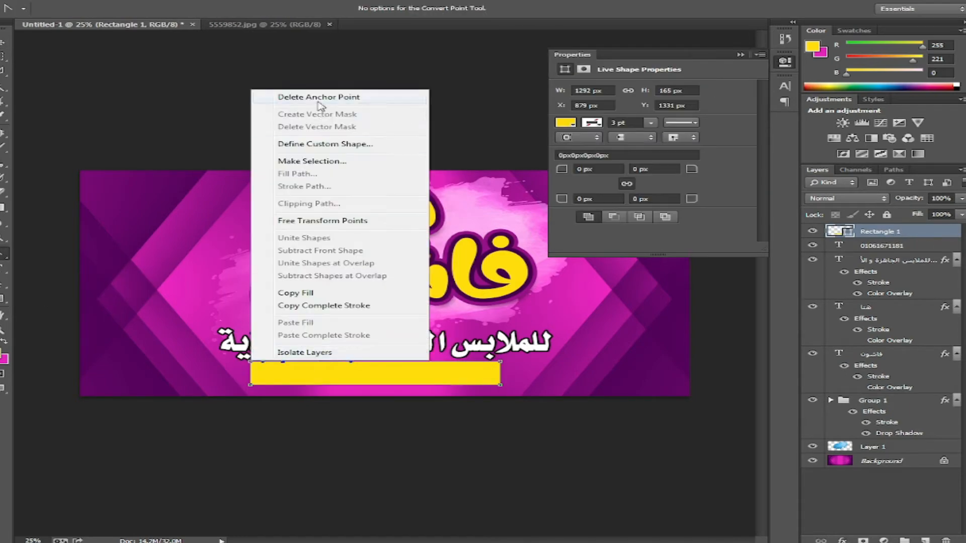
left_click(296, 95)
right_click(464, 385)
left_click(510, 121)
right_click(499, 386)
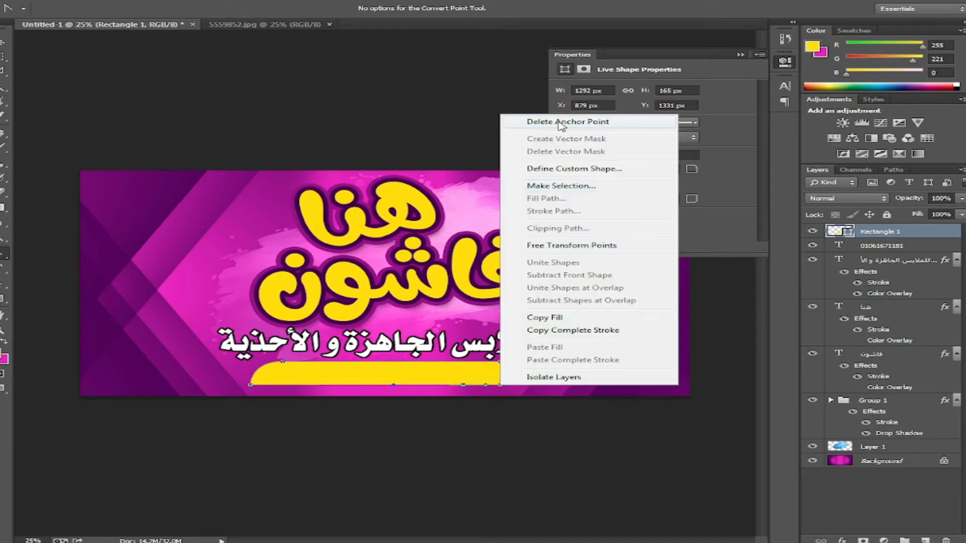
left_click(560, 123)
key("v")
left_click(784, 62)
key("ctrl+bracketleft")
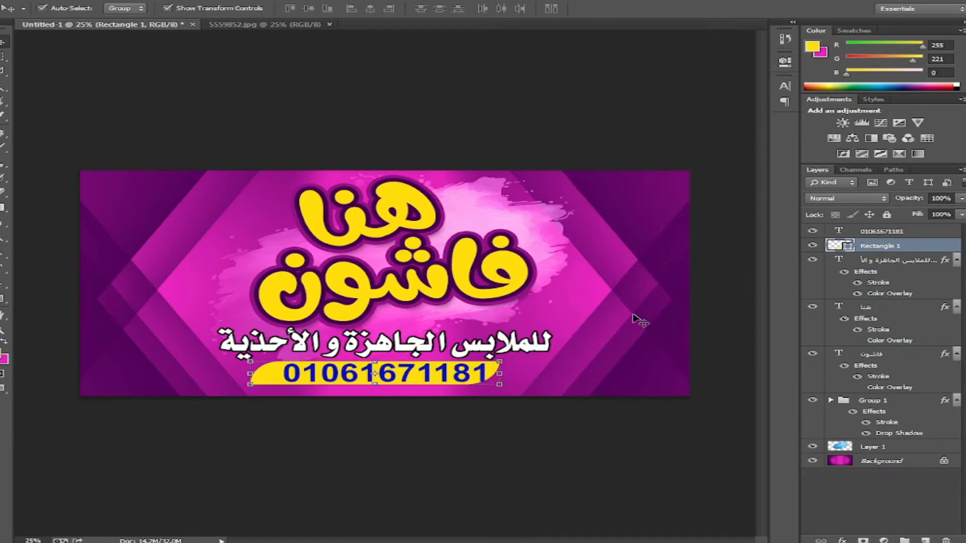
left_click(842, 540)
- Add a drop shadow to the yellow bar
left_click(852, 532)
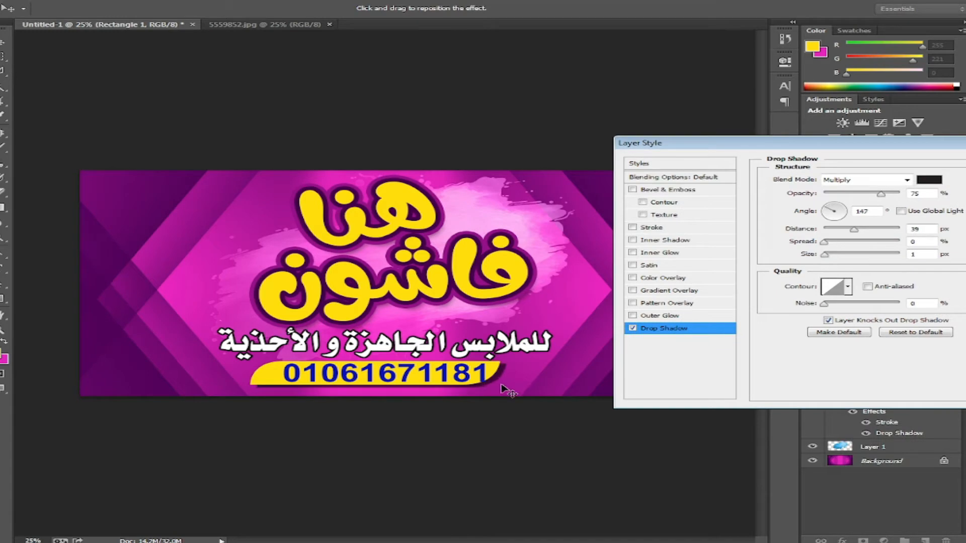
left_click_drag(677, 142, 326, 308)
left_click(717, 329)
left_click(481, 375)
left_click(840, 534)
left_click(885, 233)
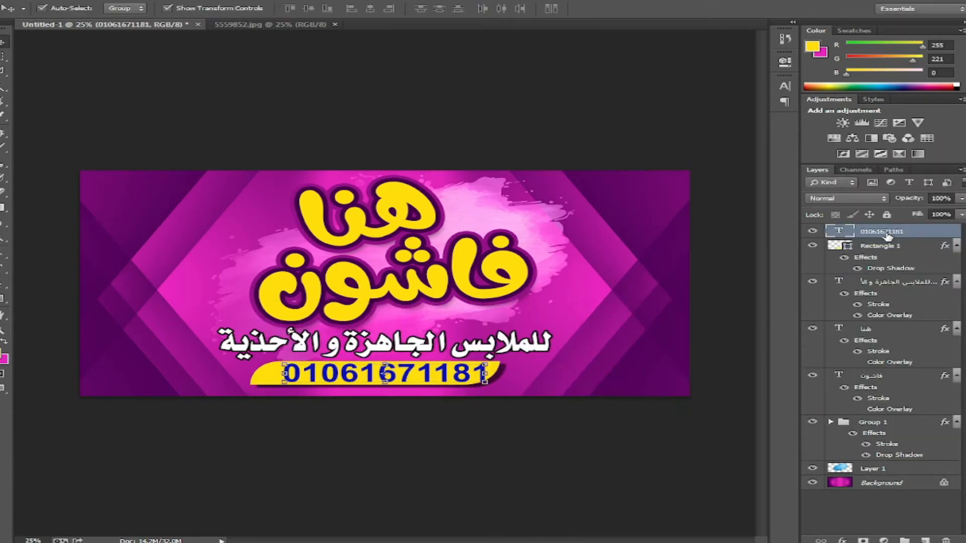
left_click(841, 540)
left_click(853, 484)
left_click(601, 346)
left_click_drag(261, 369, 238, 351)
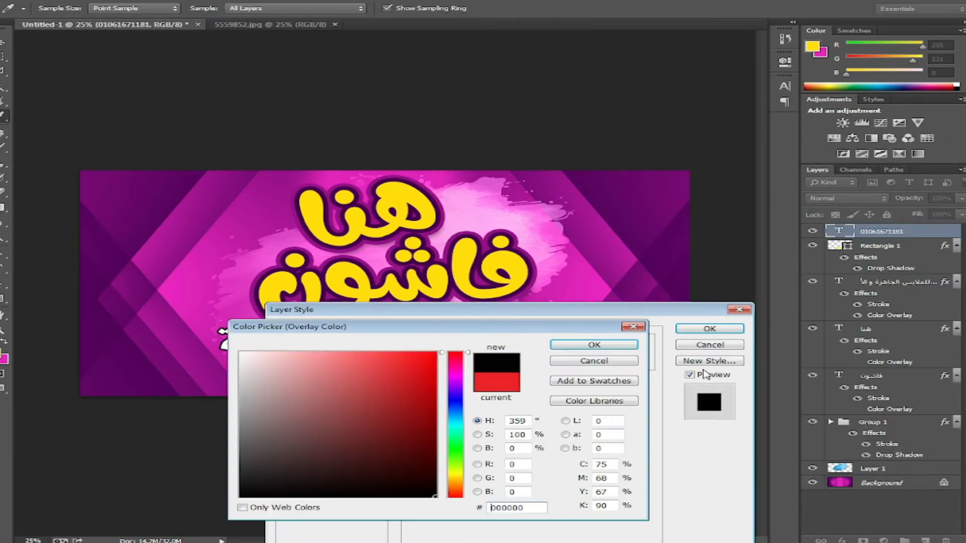
key("Return")
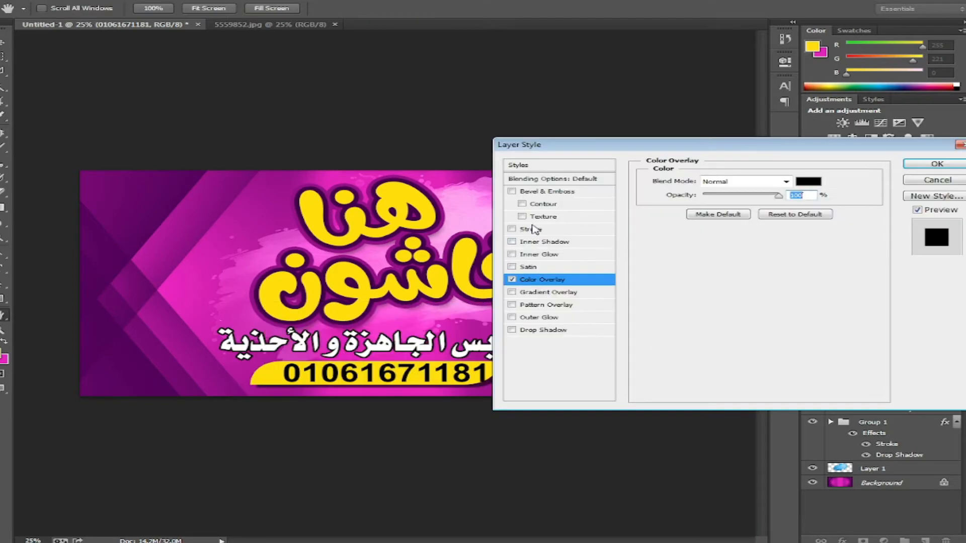
left_click(532, 229)
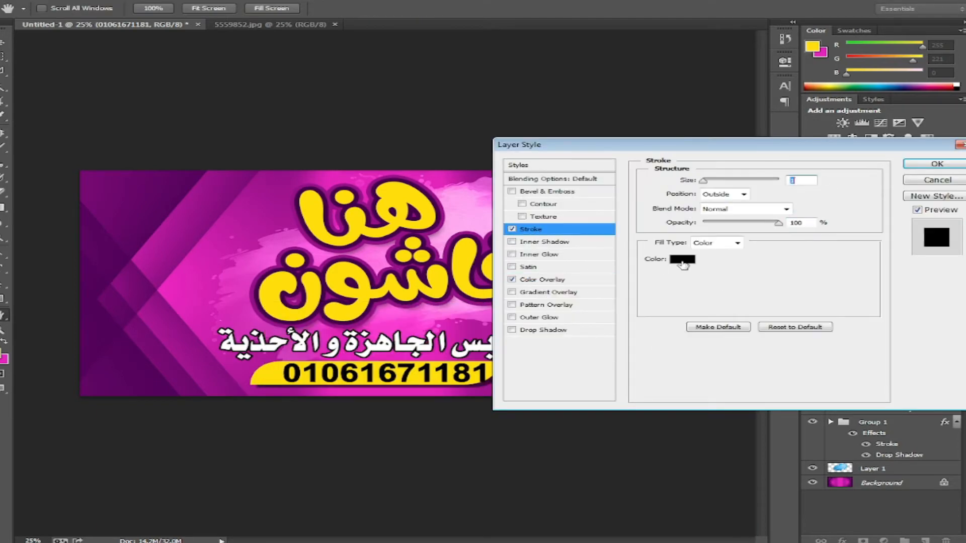
left_click(950, 167)
key("ctrl+t")
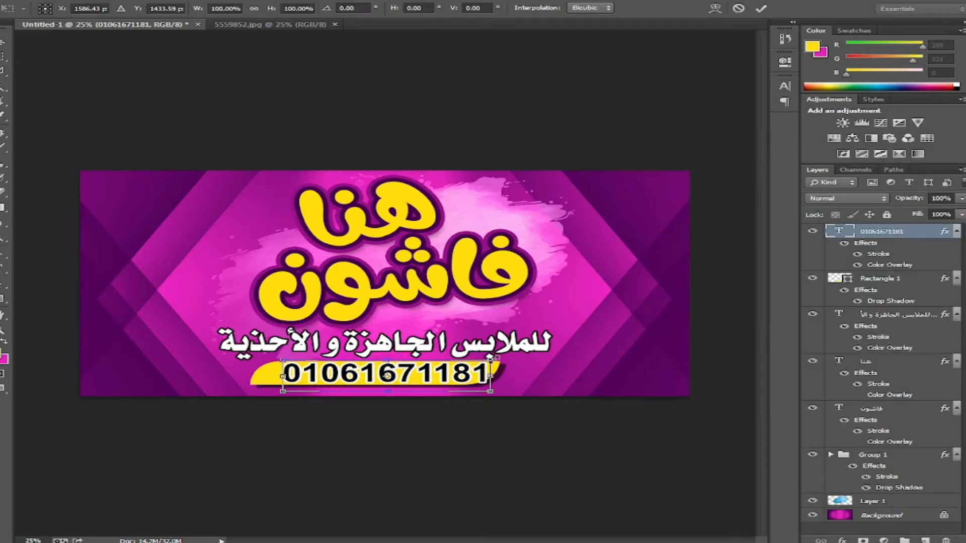
mouse_move(490, 360)
left_mouse_down()
mouse_move(478, 363)
mouse_move(480, 377)
left_mouse_up()
key("Return")
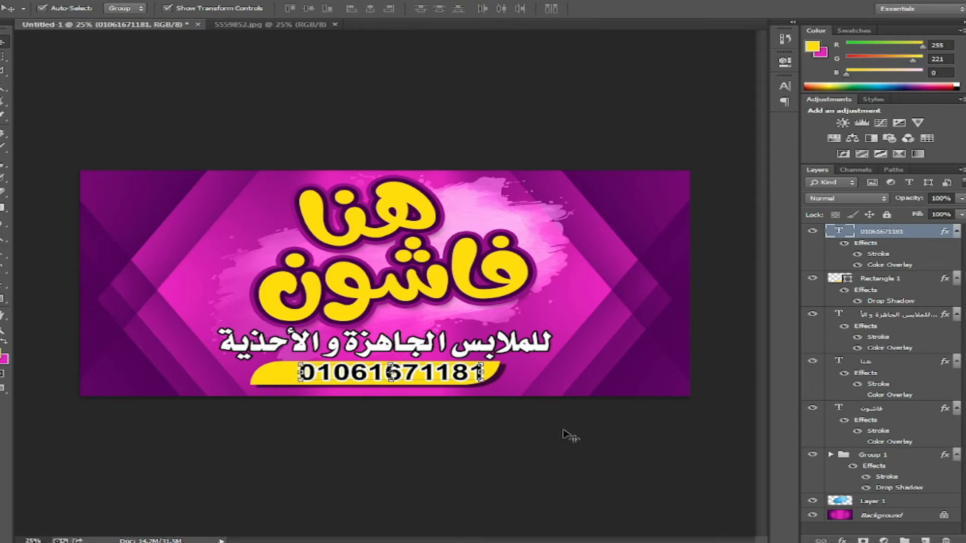
- Draw a dark purple telephone custom shape to the left of the phone number
left_click(1, 355)
left_click(608, 243)
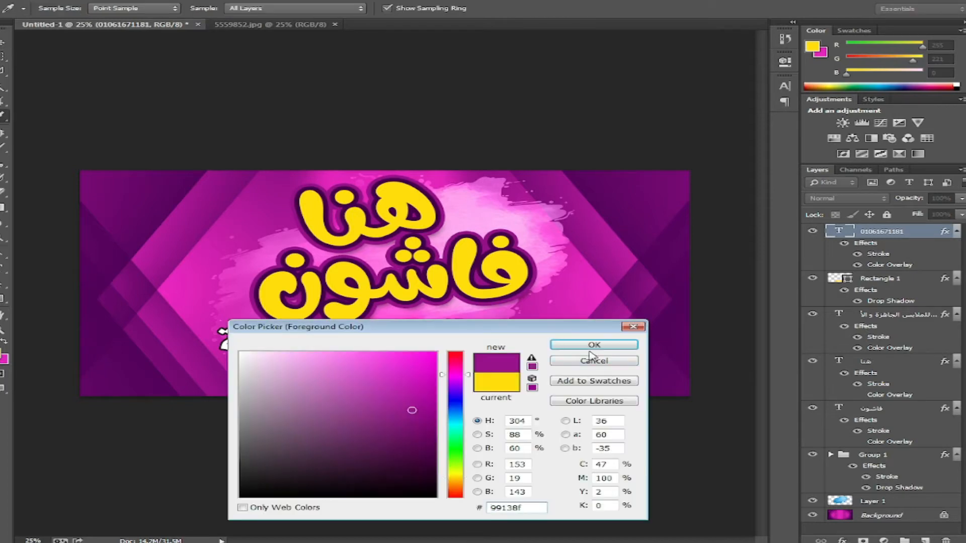
left_click(593, 346)
right_click(3, 299)
left_click(51, 352)
left_click(583, 9)
scroll(438, 152, "down", 5)
double_click(438, 161)
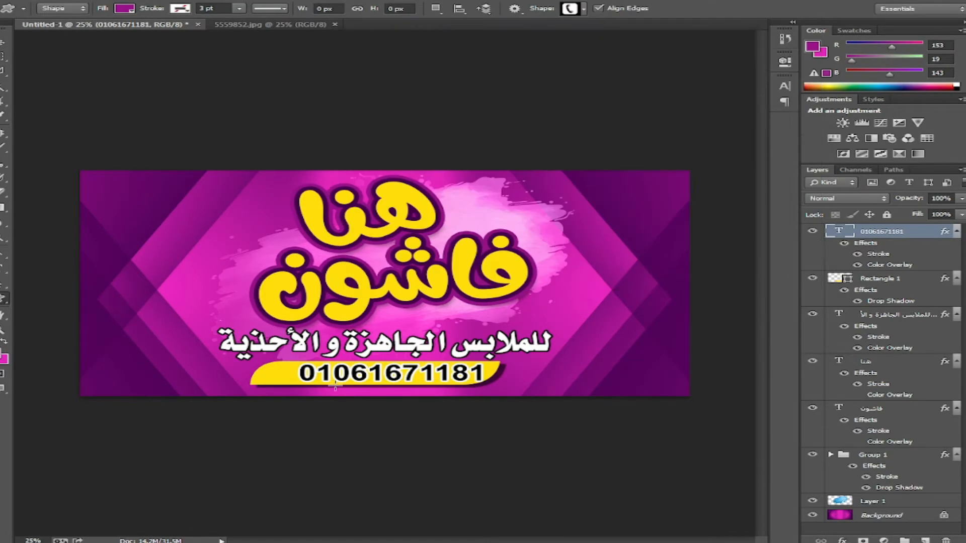
left_click_drag(288, 383, 290, 381)
key("v")
left_click(362, 507)
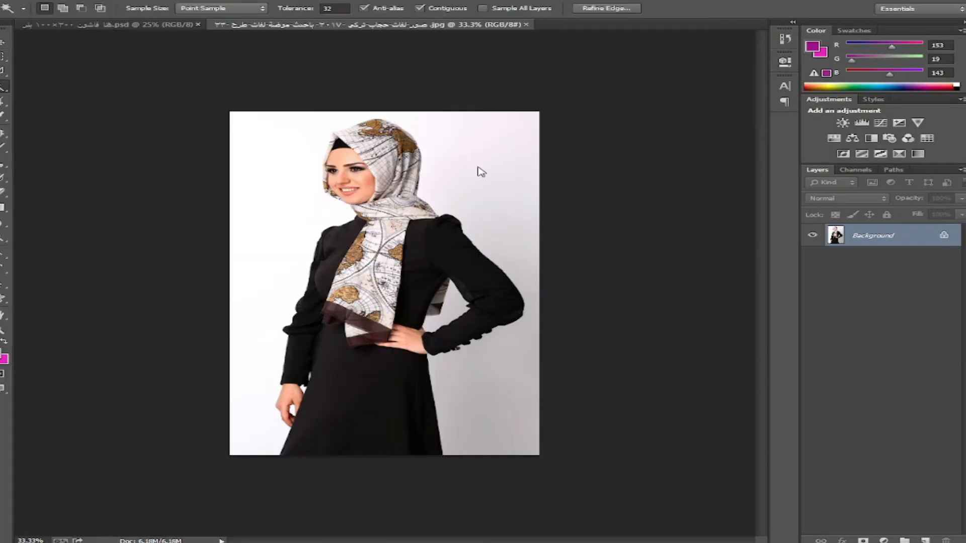
- Select the white background around the hijab model and invert the selection onto her
left_click(272, 267)
key("ctrl+plus")
key("ctrl+plus")
left_click_drag(217, 500, 280, 322)
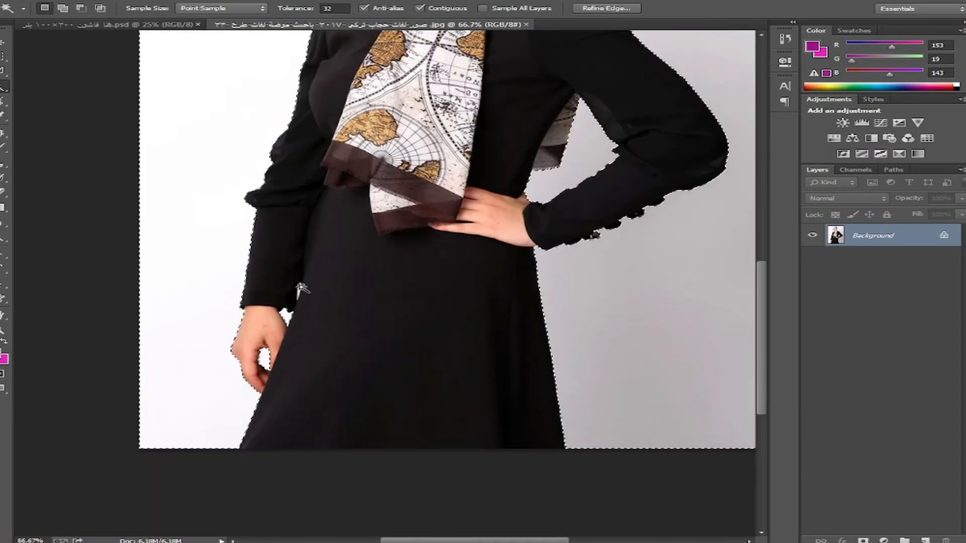
key("ctrl+plus")
key("ctrl+plus")
left_click_drag(242, 265, 301, 465)
left_click_drag(406, 126, 322, 403)
right_click(330, 205)
left_click(383, 390)
- Refine the selection with the Polygonal Lasso and place the model at the banner's right edge
key("l")
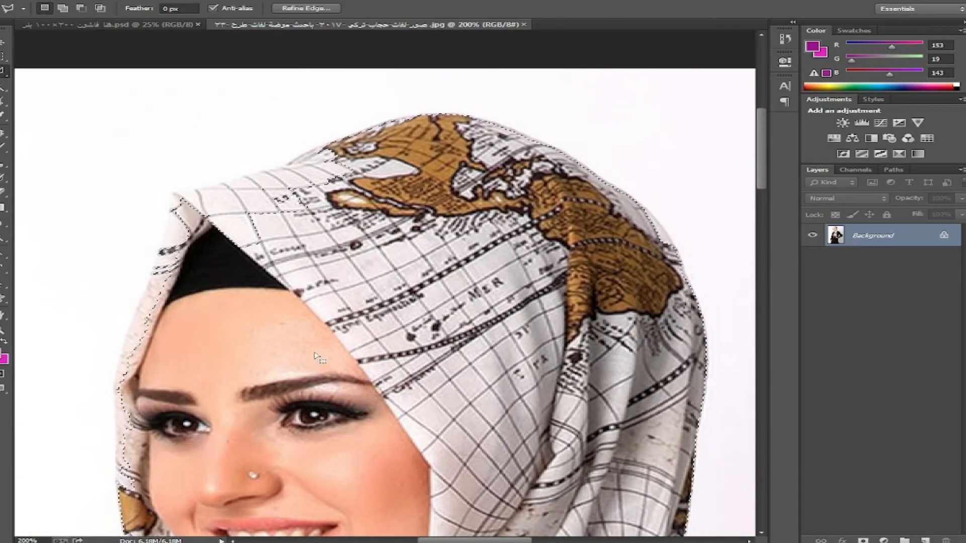
left_click(178, 192)
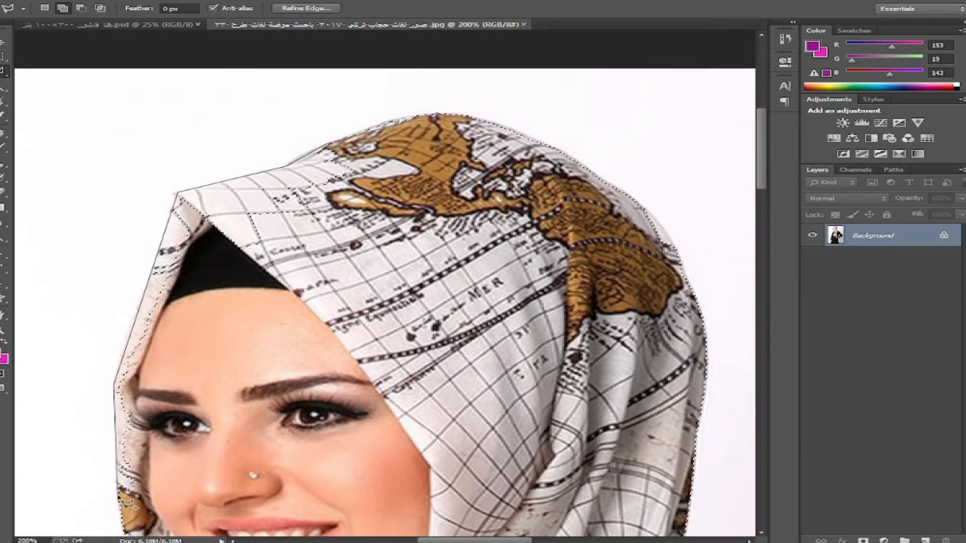
left_click_drag(128, 503, 246, 244)
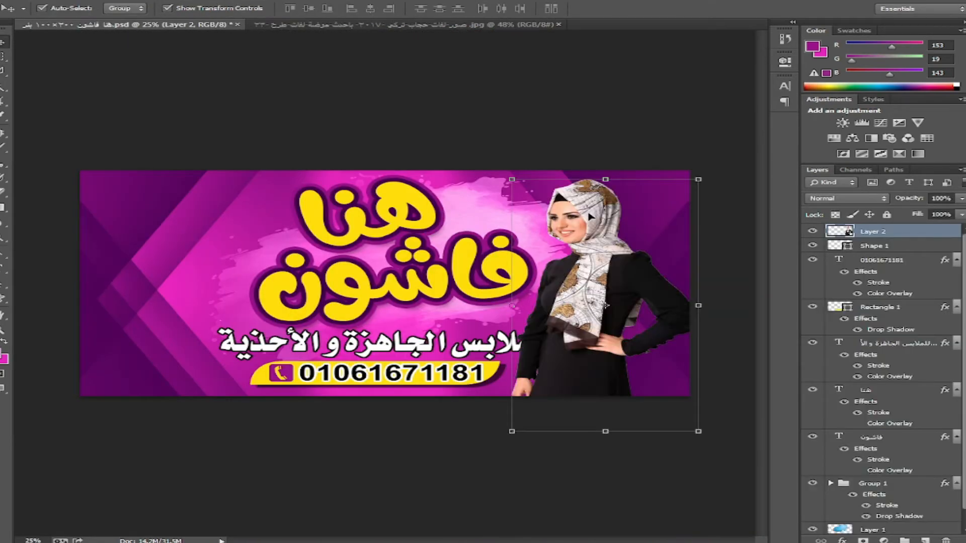
key("ctrl+plus")
key("ctrl+plus")
left_click_drag(247, 226, 166, 240)
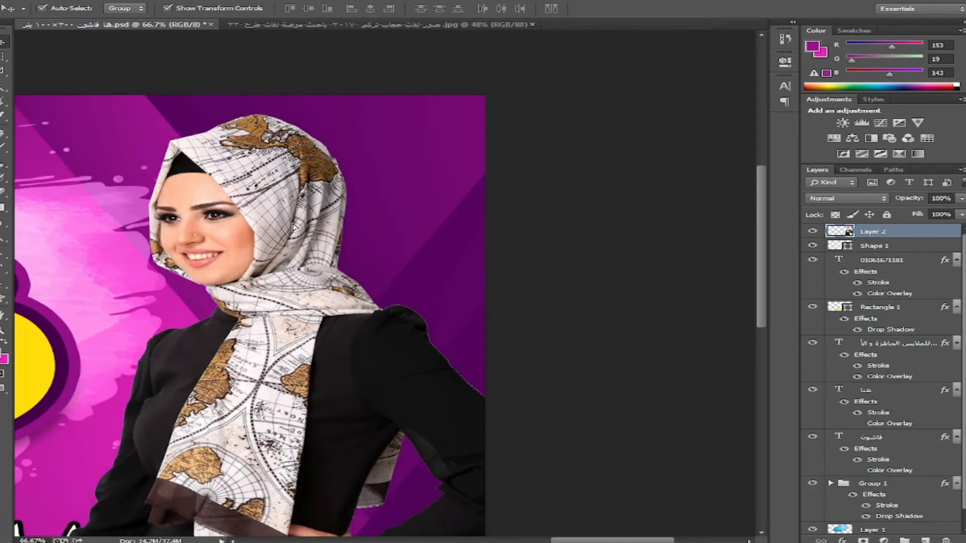
key("ctrl+0")
- Resize the Arabic subtitle text
left_click(528, 347)
left_click_drag(564, 331, 538, 347)
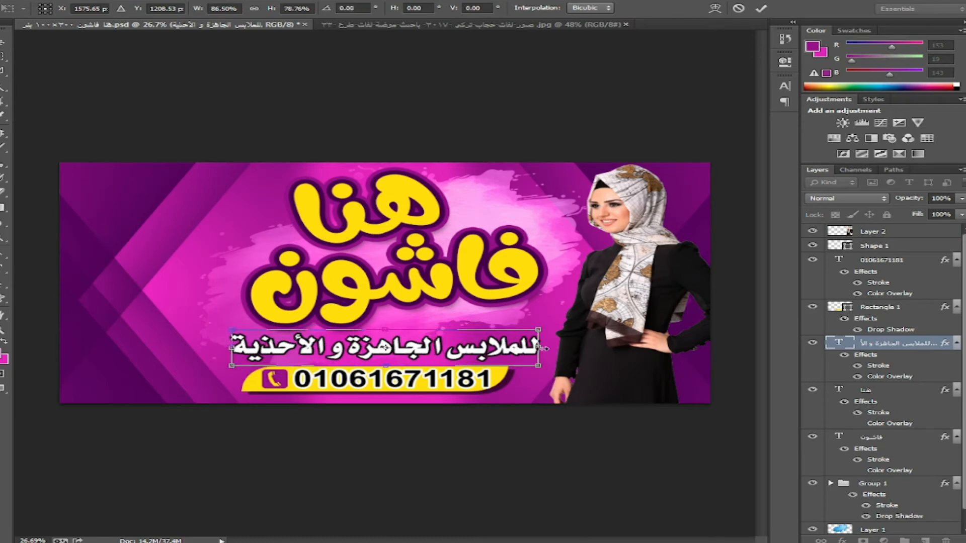
key("Return")
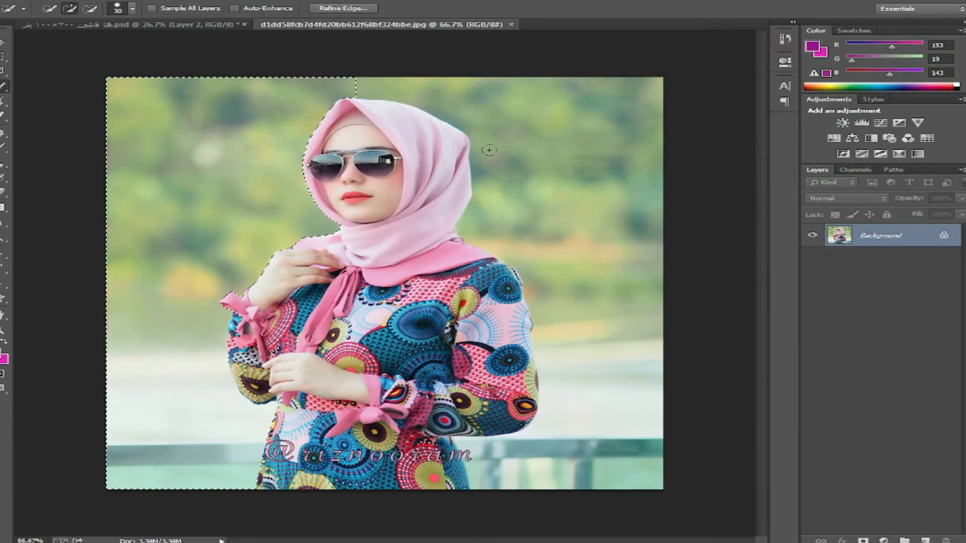
- Quick Select the background around the sunglasses model and invert the selection onto her
left_click_drag(489, 151, 558, 408)
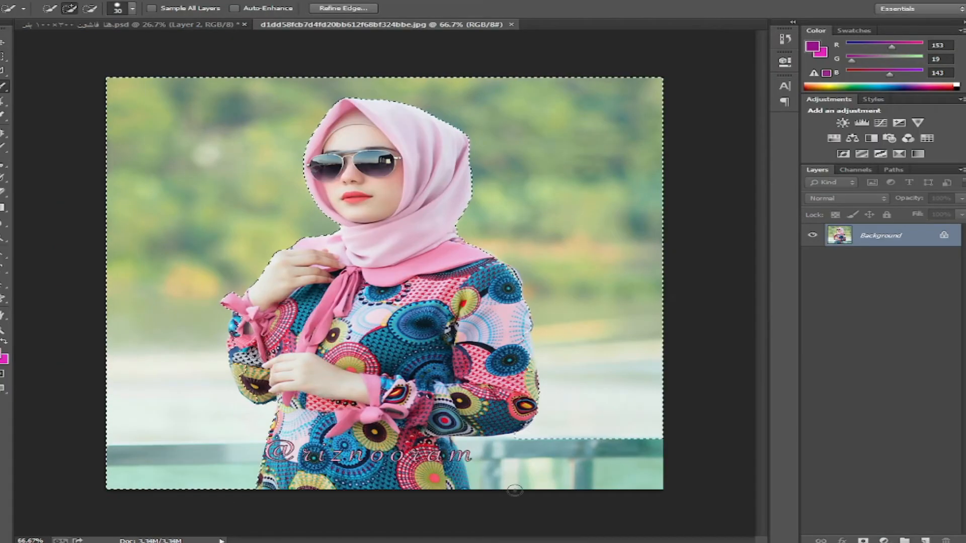
right_click(411, 296)
left_click(503, 316)
right_click(351, 270)
left_click(400, 303)
key("Return")
- Refine the model's selection with the Lasso along her shoulder and figure outline
key("l")
key("ctrl+plus")
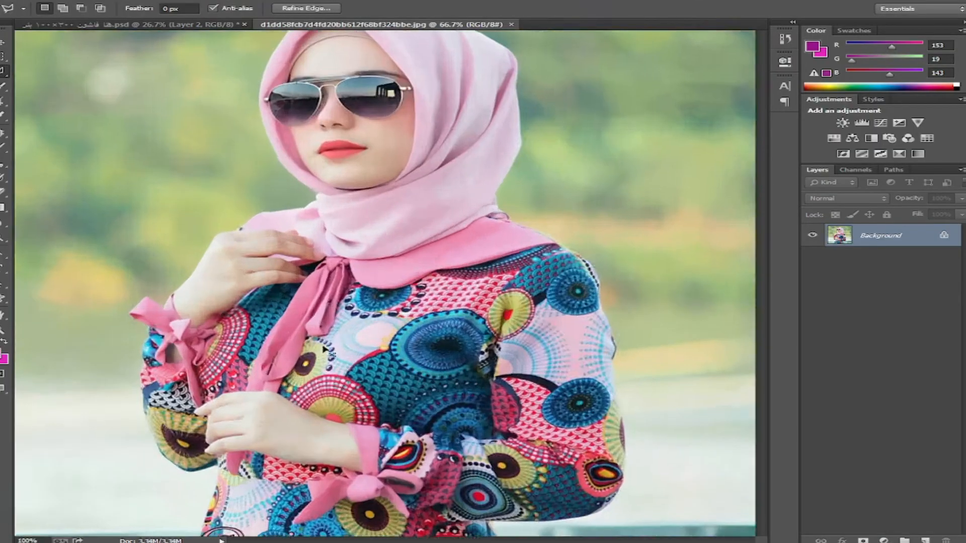
key("ctrl+plus")
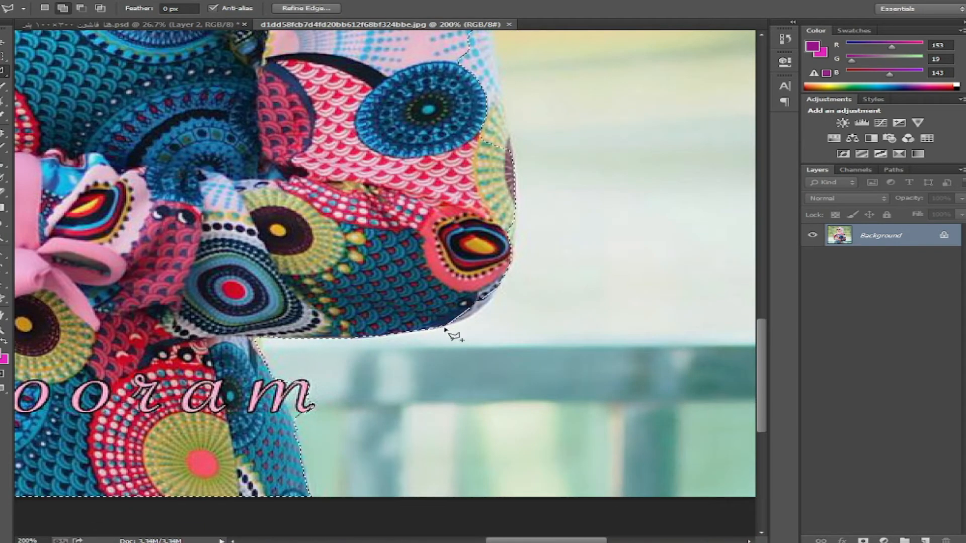
left_click_drag(497, 63, 442, 270)
left_click(405, 85)
left_click_drag(330, 43, 387, 244)
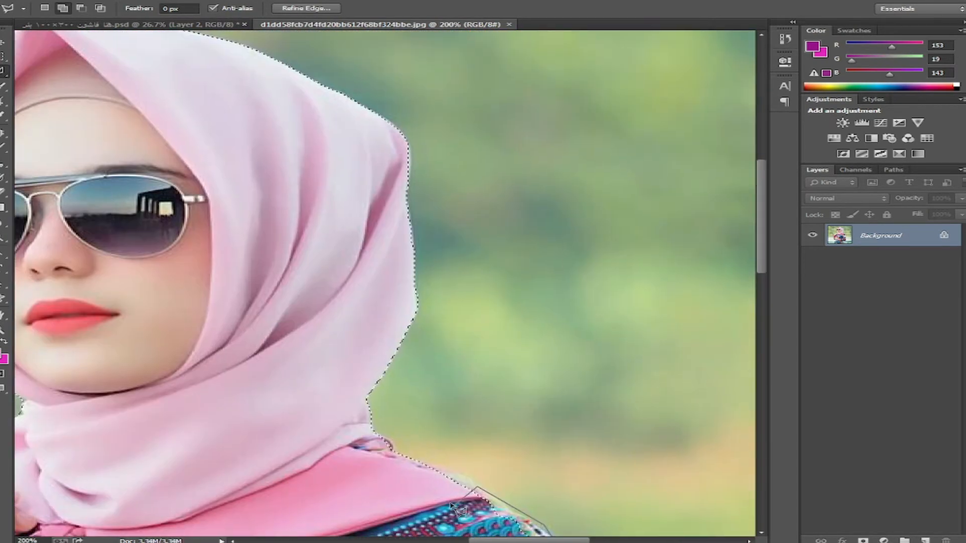
left_click(389, 450)
left_click(284, 434)
mouse_move(282, 478)
left_mouse_down()
mouse_move(276, 324)
mouse_move(338, 327)
left_mouse_up()
double_click(277, 323)
left_click_drag(302, 75, 355, 242)
key("ctrl+0")
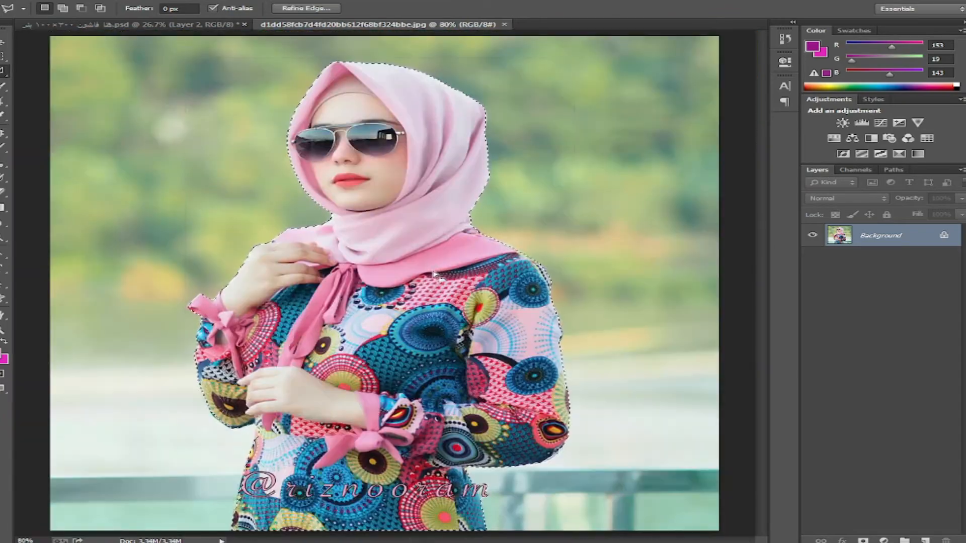
- Copy the model onto Layer 1 with Ctrl+J and hide the Background layer
key("v")
key("ctrl+j")
left_click(812, 257)
key("ctrl+plus")
key("ctrl+plus")
key("ctrl+plus")
key("ctrl+plus")
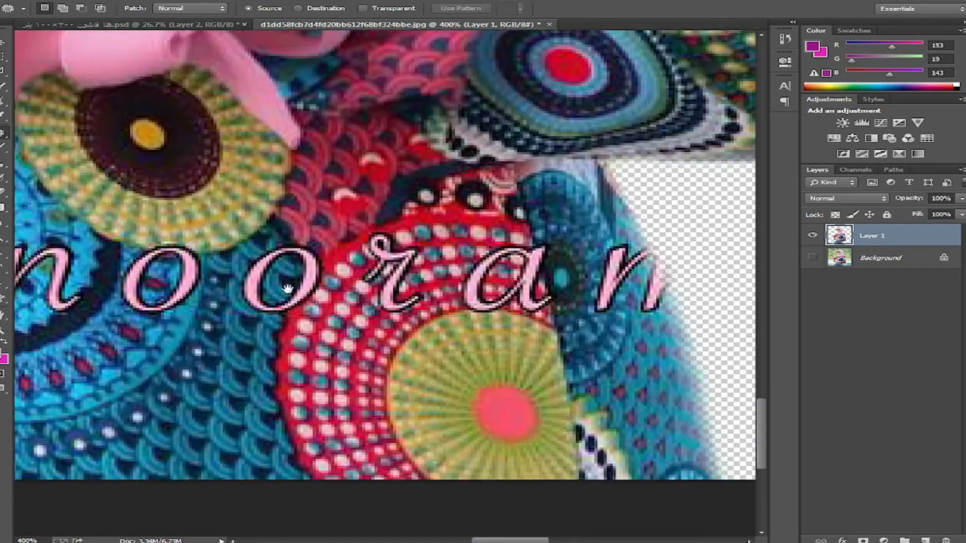
- Switch to the Spot Healing Brush and set its size to 29
scroll(362, 234, "left", 2)
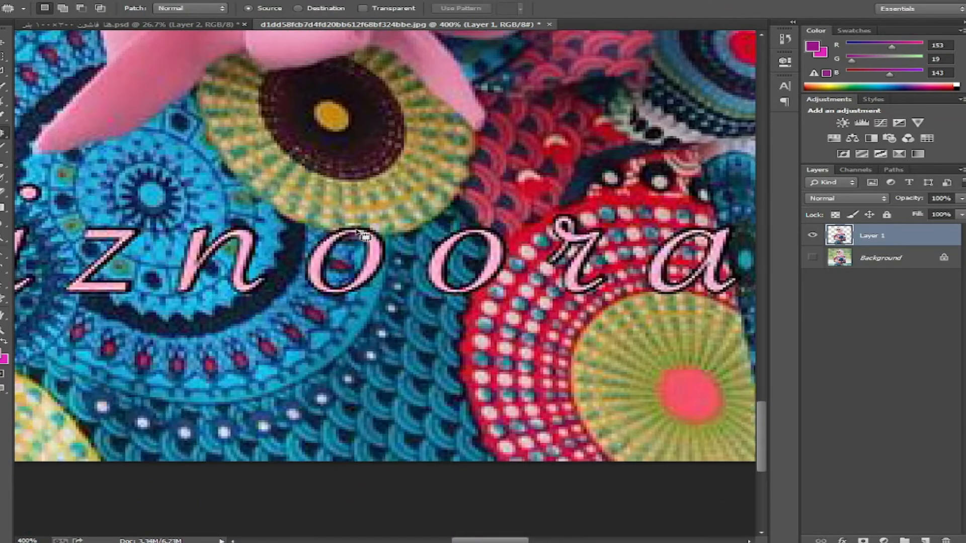
left_click(2, 137)
left_click(55, 130)
right_click(390, 241)
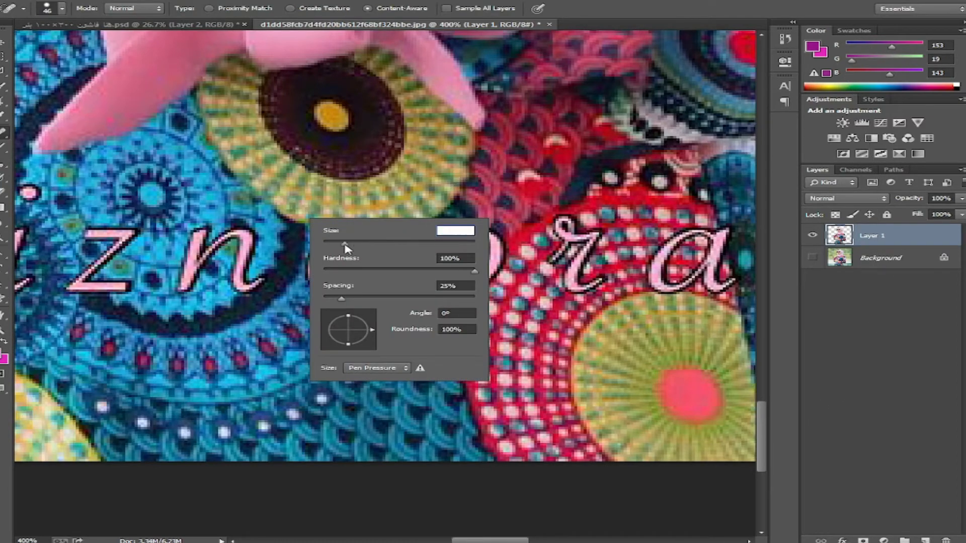
left_click_drag(346, 247, 338, 246)
- Heal away the pink watermark letters across the dress, redoing the first one
mouse_move(476, 204)
left_mouse_down()
mouse_move(460, 283)
mouse_move(461, 267)
left_mouse_up()
key("ctrl+z")
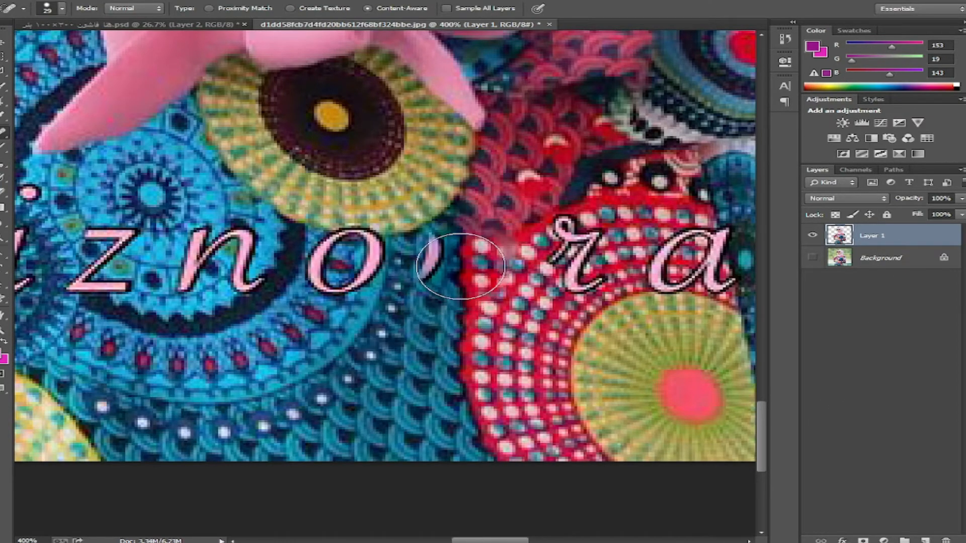
left_click(444, 261)
mouse_move(340, 277)
left_mouse_down()
mouse_move(526, 279)
mouse_move(534, 255)
left_mouse_up()
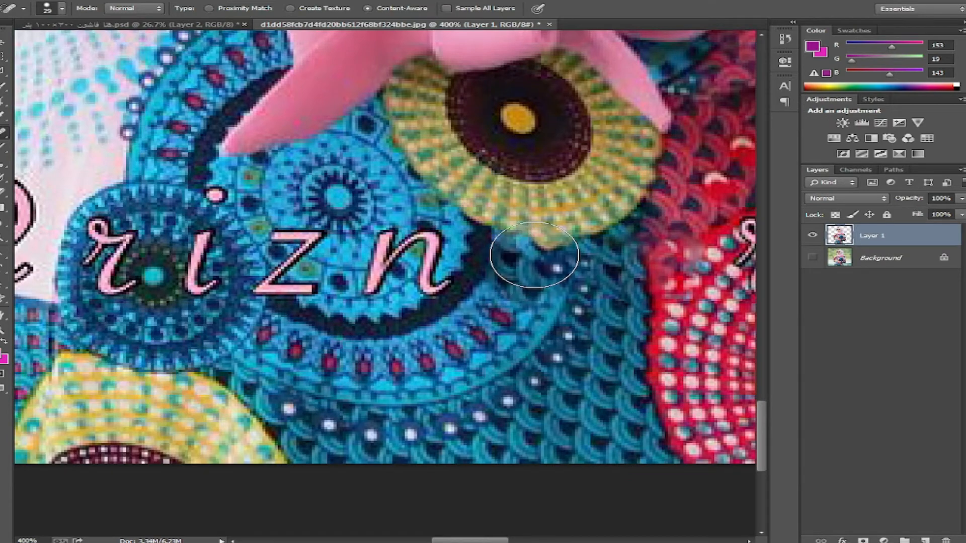
left_click_drag(455, 259, 378, 294)
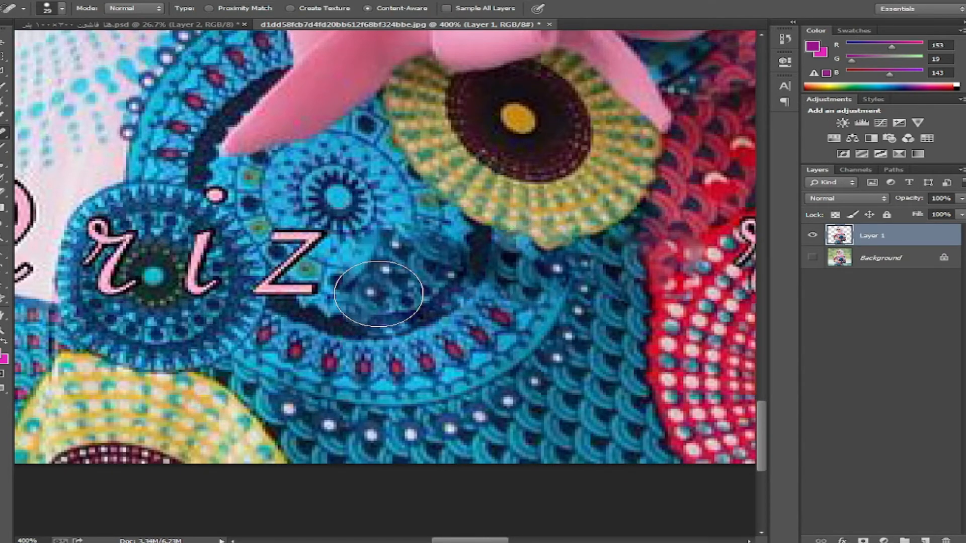
left_click_drag(302, 251, 278, 293)
left_click_drag(201, 253, 206, 287)
left_click_drag(208, 289, 535, 289)
- Heal the @ sign inside the figure using the model's outline as a selection
left_click_drag(431, 239, 425, 293)
left_click_drag(342, 285, 286, 231)
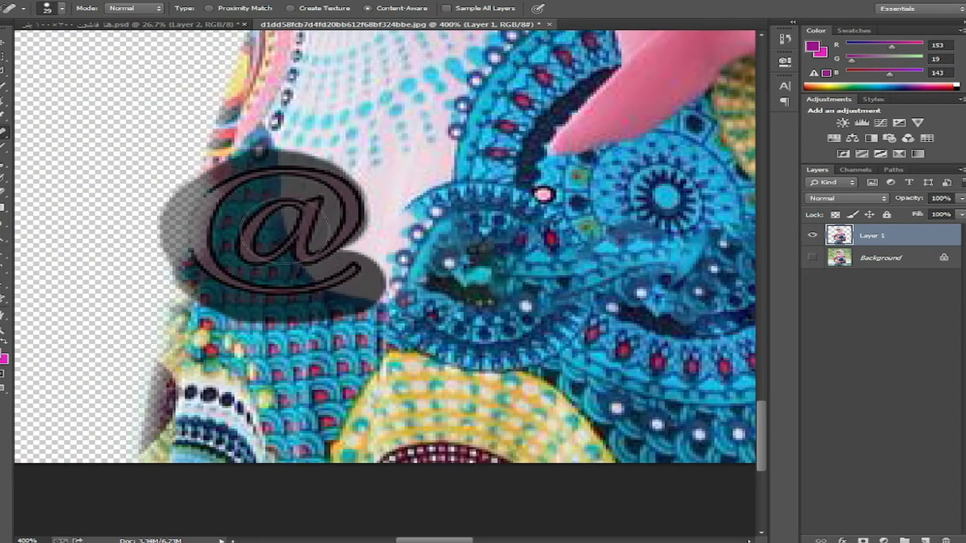
key("ctrl+z")
right_click(839, 234)
left_click(855, 257)
left_click_drag(344, 195, 282, 274)
left_click(310, 179)
left_click_drag(261, 198, 245, 276)
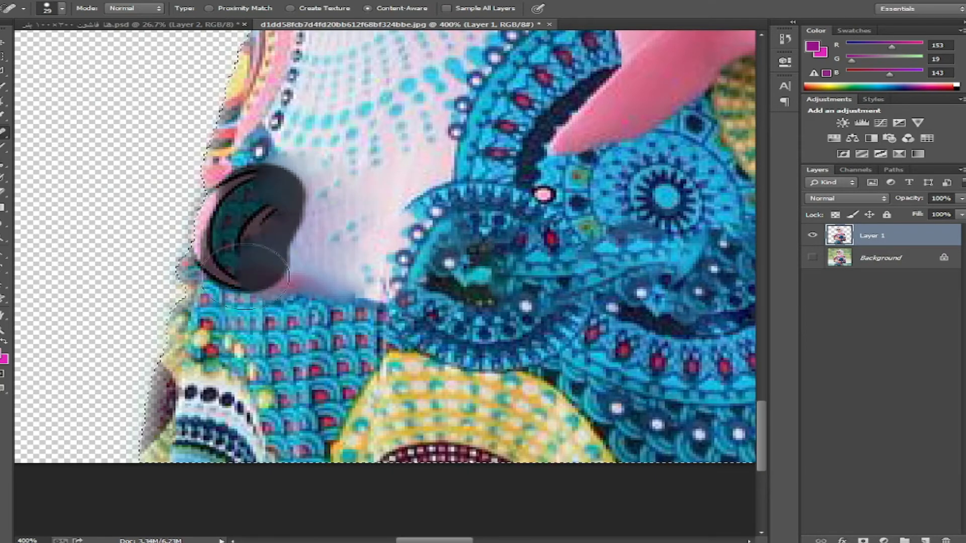
key("ctrl+minus")
key("ctrl+minus")
key("ctrl+minus")
key("ctrl+minus")
- Move the sunglasses model onto the banner's left edge and save the banner
key("v")
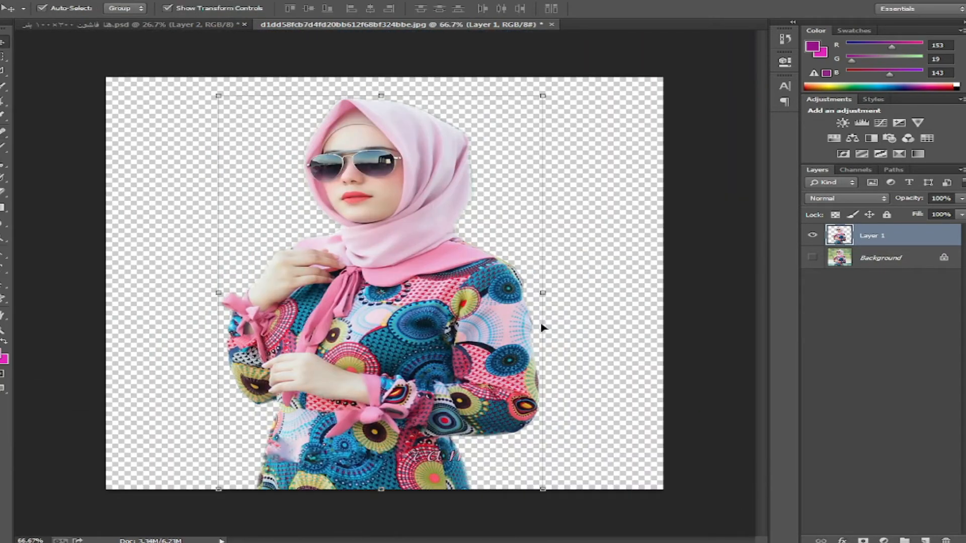
left_click_drag(341, 159, 595, 272)
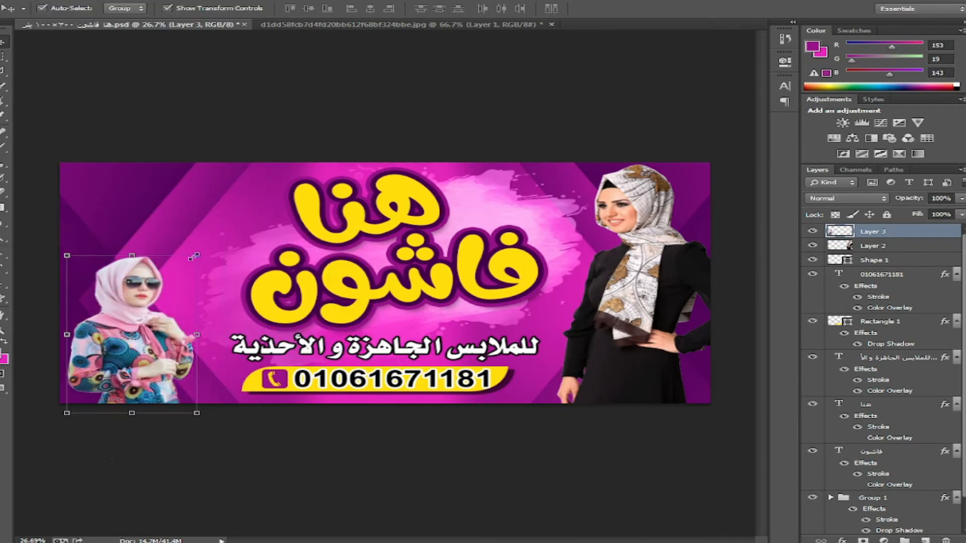
left_click(369, 422)
key("ctrl+s")
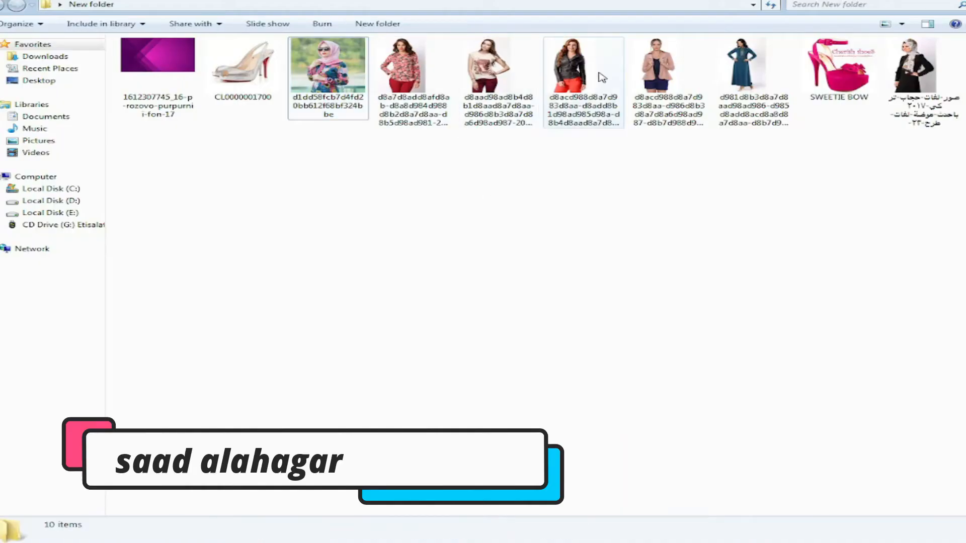
- Open the leather-jacket model photo and select its white background
left_click_drag(602, 77, 453, 24)
left_click(4, 86)
left_click(266, 201)
- Add the remaining white areas to the selection and invert it onto the leather-jacket model
left_click(428, 316, "shift")
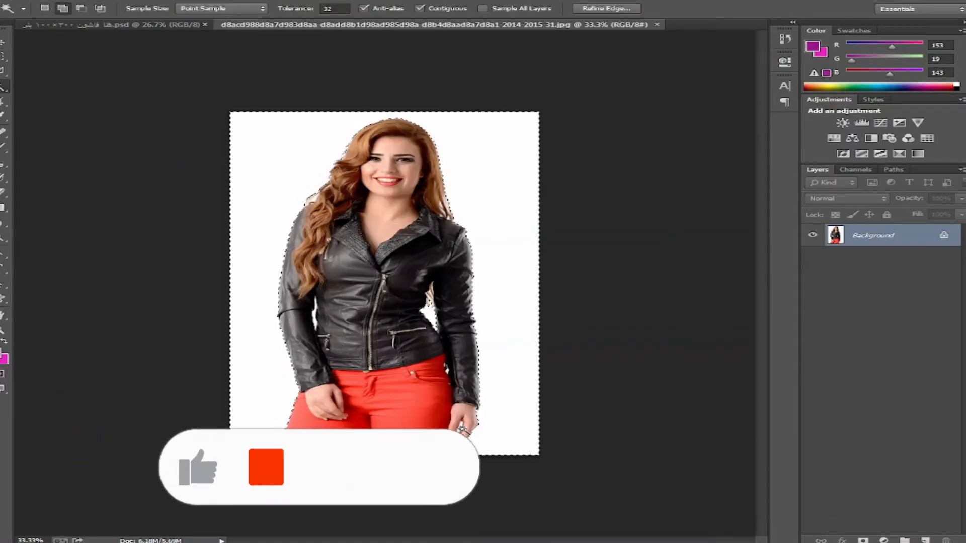
right_click(358, 291)
left_click(315, 321, "shift")
right_click(371, 286)
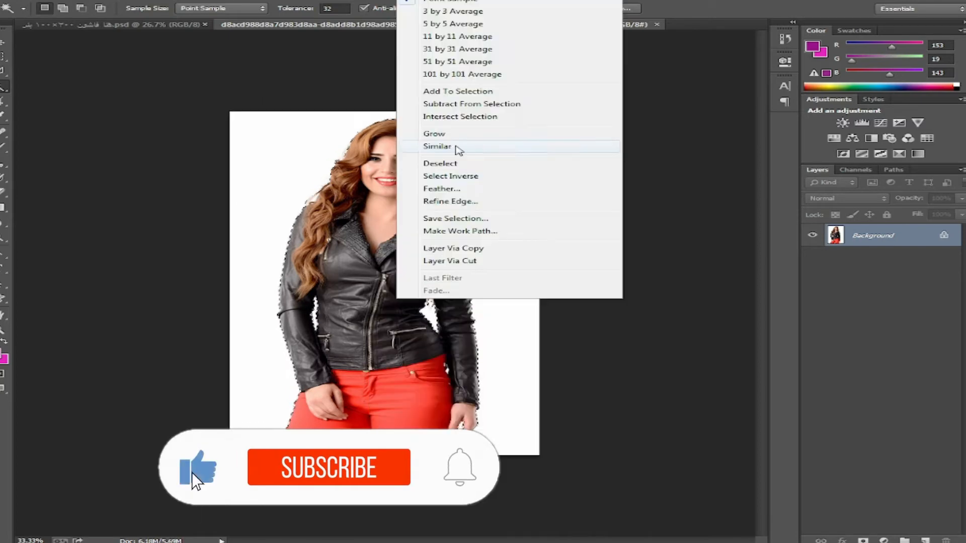
left_click(443, 174)
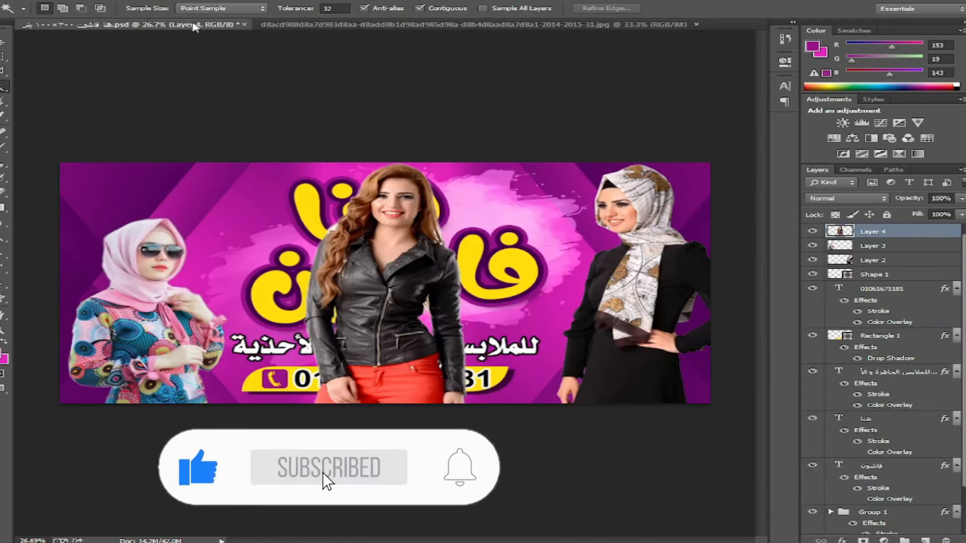
- Drag the leather-jacket model onto the banner's left and reorder her layer behind the sunglasses model
left_click_drag(298, 252, 122, 250)
key("ctrl+bracketleft")
key("ctrl+bracketleft")
key("ctrl+bracketleft")
key("ctrl+bracketleft")
key("ctrl+bracketleft")
key("ctrl+bracketleft")
key("ctrl+bracketleft")
key("ctrl+bracketleft")
key("ctrl+bracketleft")
key("ctrl+bracketleft")
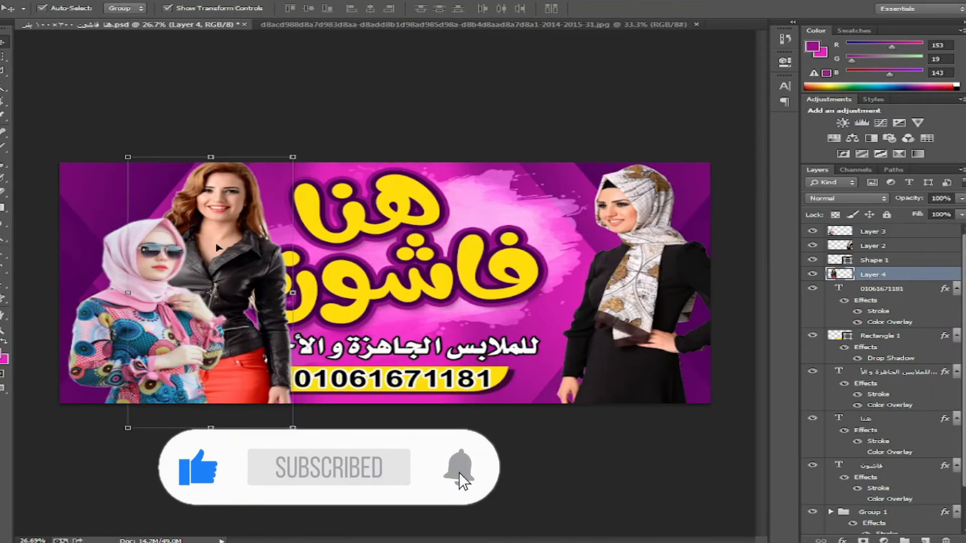
key("ctrl+bracketright")
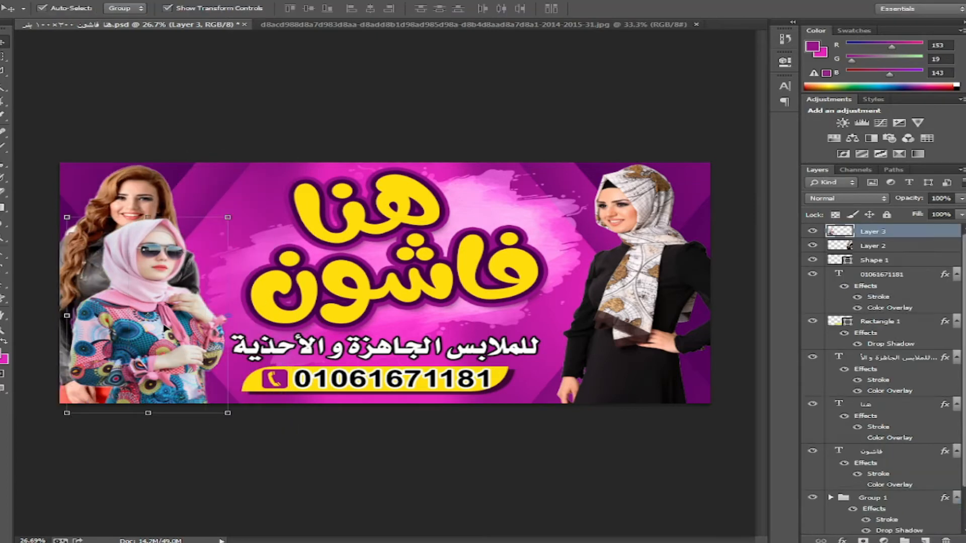
- Shrink the pink-hijab model from her corner and shift the right-hand model slightly right
left_click_drag(67, 217, 99, 256)
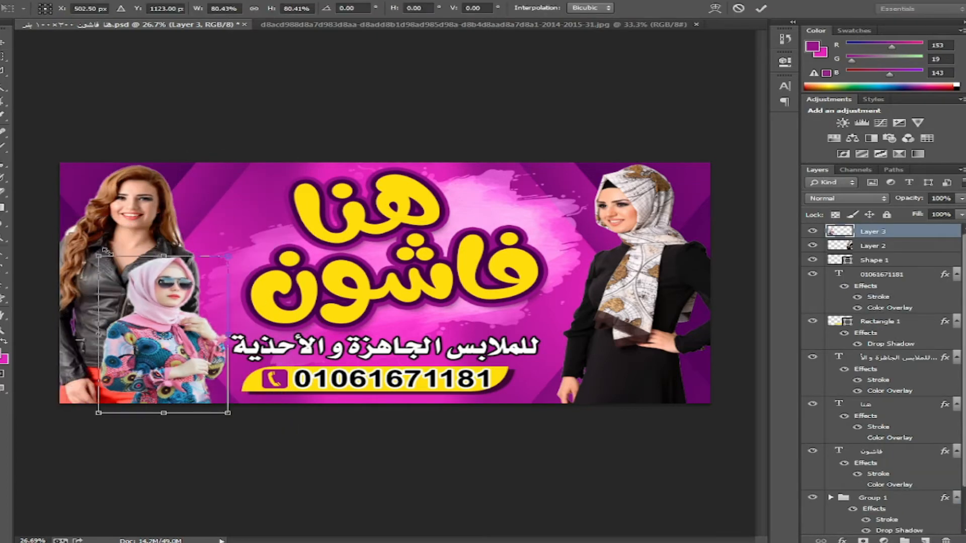
key("Return")
left_click_drag(635, 296, 642, 299)
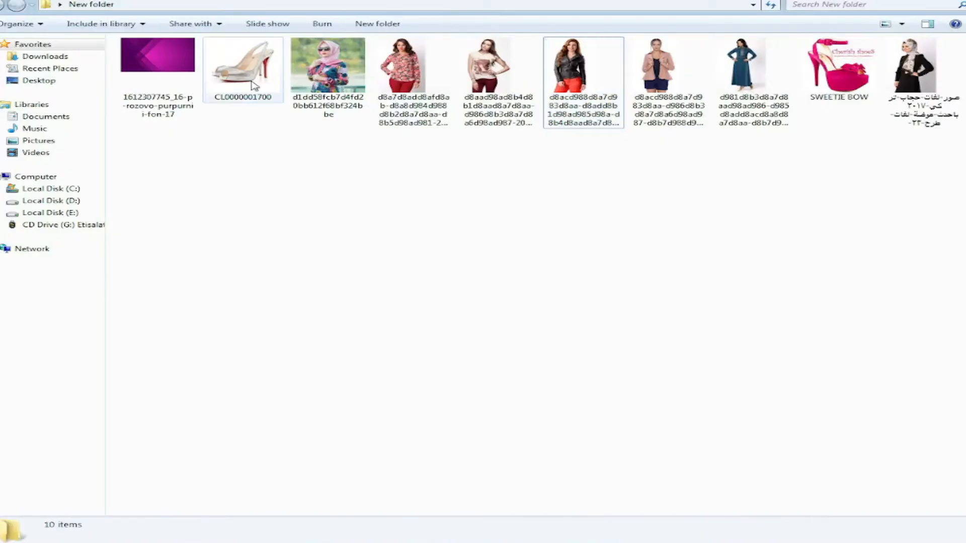
- Open CL0000001700.jpg, Magic Wand its white background and invert the selection onto the shoe
double_click(254, 86)
key("w")
left_click(514, 158)
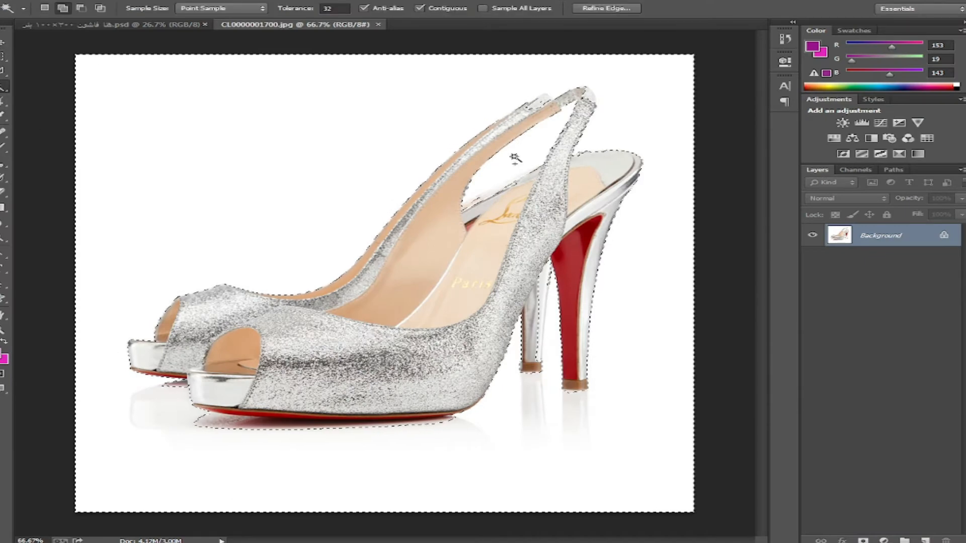
right_click(570, 191)
left_click(644, 377)
right_click(533, 323)
left_click(596, 214)
key("Return")
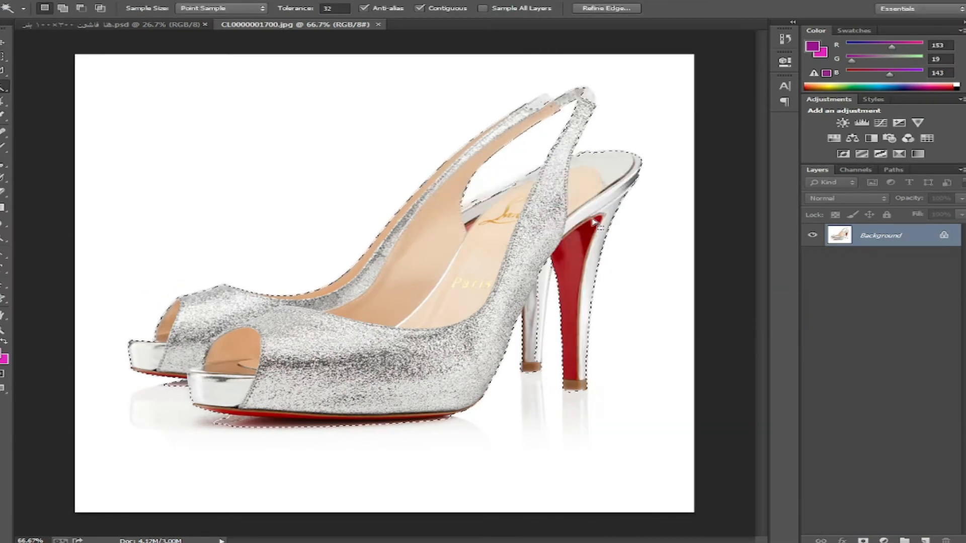
- Zoom to 300% and refine the shoe selection along the heel edge with the Lasso
key("ctrl+plus")
key("ctrl+plus")
key("ctrl+plus")
left_click_drag(500, 212, 253, 334)
key("l")
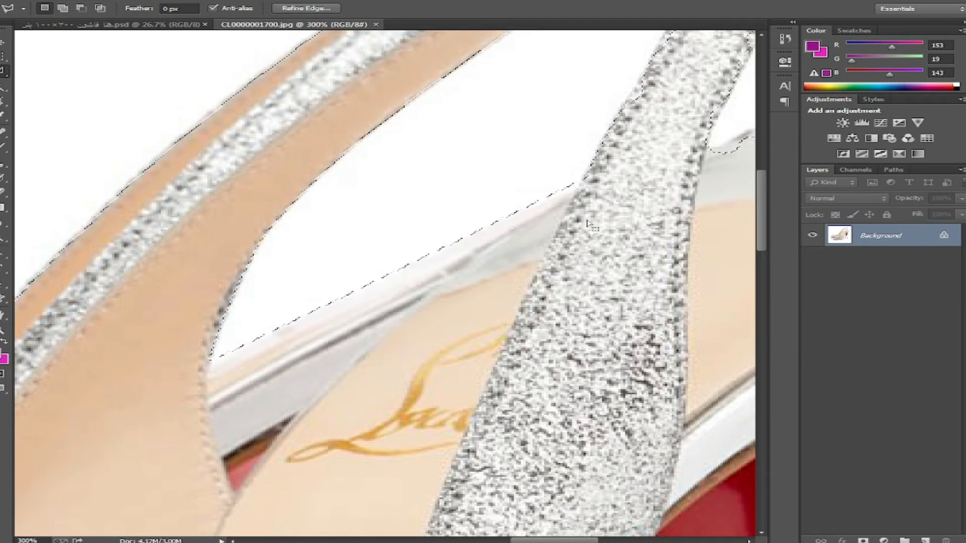
left_click_drag(718, 144, 539, 250)
left_click(526, 252, "shift")
left_click(572, 232)
left_click(716, 230)
left_click_drag(745, 239, 417, 221)
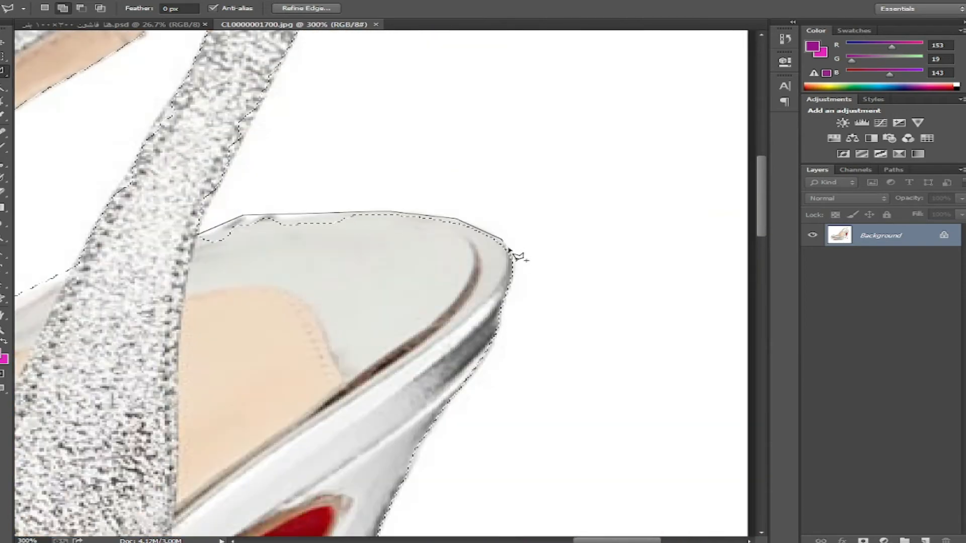
left_click(512, 263)
double_click(271, 350)
- Outline the strap with Lasso points up its side and along its top
left_click_drag(138, 231, 281, 486)
left_click(342, 489, "shift")
left_click(449, 272)
left_click(451, 225)
left_click(429, 192)
left_click(395, 179)
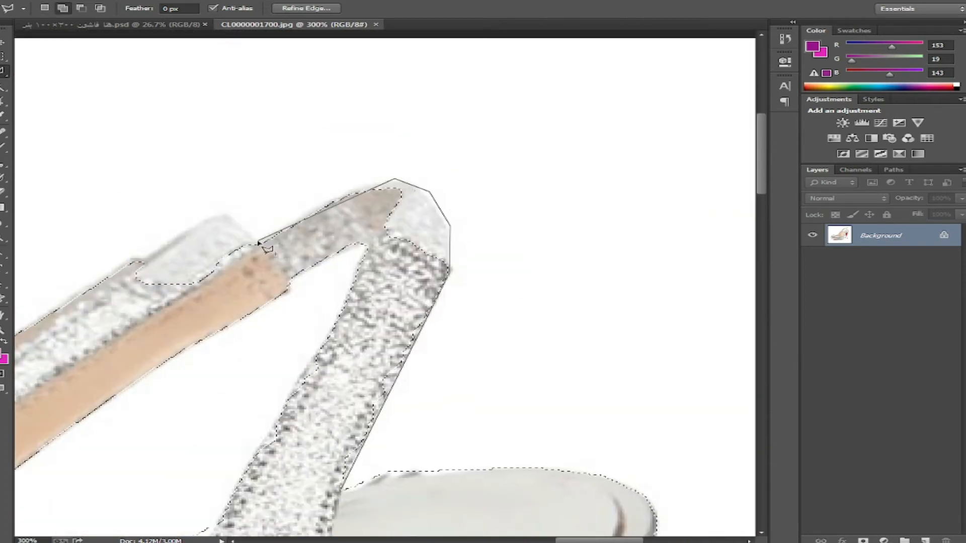
left_click(363, 182)
left_click(258, 241)
left_click(223, 209)
- Outline the strap's tip and close it into the shoe selection
left_click_drag(88, 310, 496, 147)
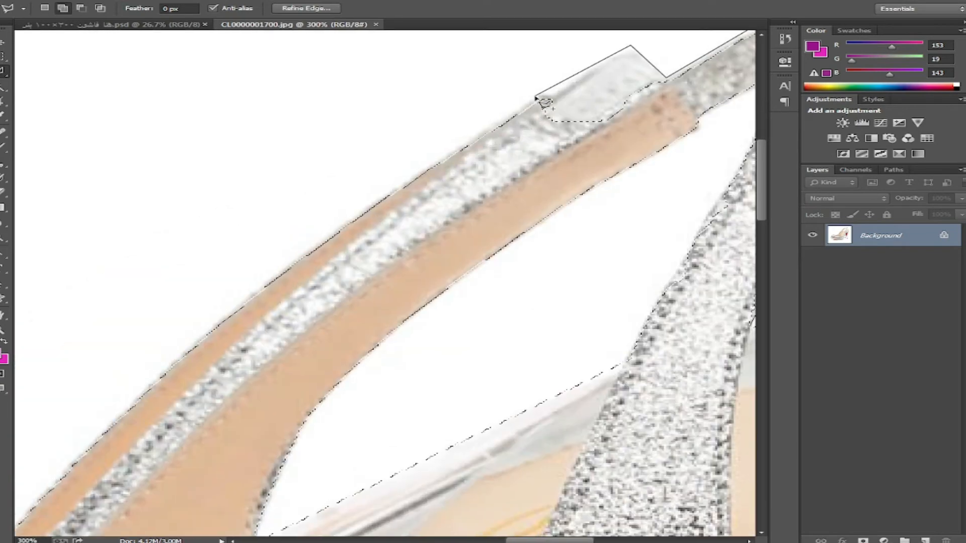
left_click_drag(617, 135, 86, 378)
left_click(232, 308)
left_click(252, 322)
left_click(259, 397)
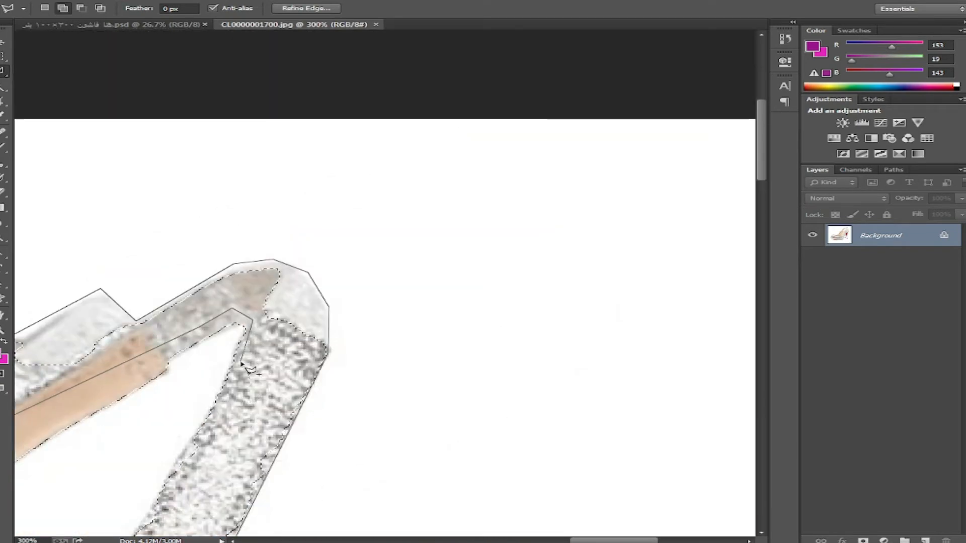
left_click(138, 524)
left_click_drag(138, 524, 239, 142)
double_click(242, 280)
- Zoom back to 100% and outline around the heels to finish the shoe selection
left_click_drag(241, 281, 713, 229)
key("ctrl+minus")
key("ctrl+minus")
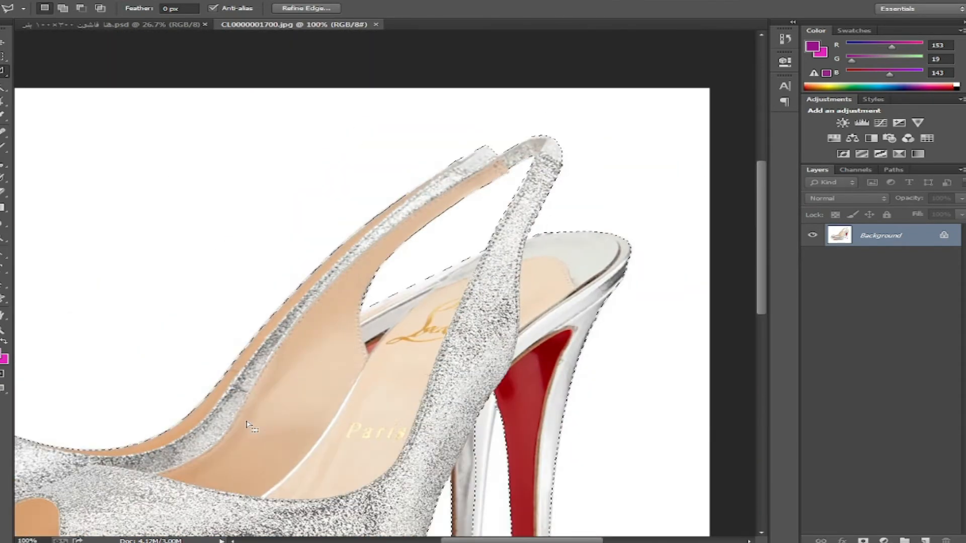
left_click_drag(143, 533, 434, 385)
left_click_drag(730, 252, 217, 205)
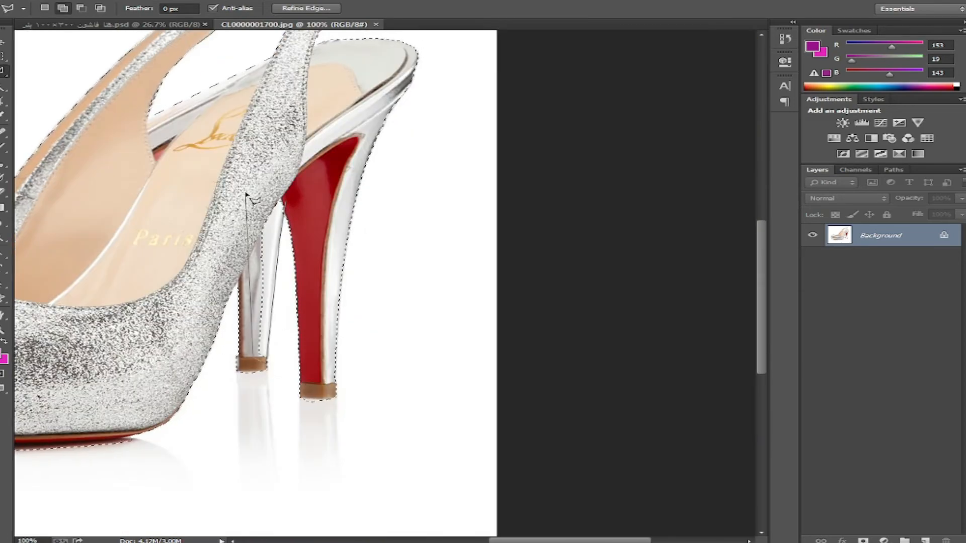
double_click(246, 194)
right_click(246, 137)
left_click(316, 172)
key("Return")
- Drag the cut-out shoe into the banner and scale it to about 57%
key("v")
mouse_move(268, 109)
left_mouse_down()
mouse_move(188, 25)
mouse_move(249, 191)
mouse_move(555, 376)
left_mouse_up()
left_click_drag(638, 307, 593, 337)
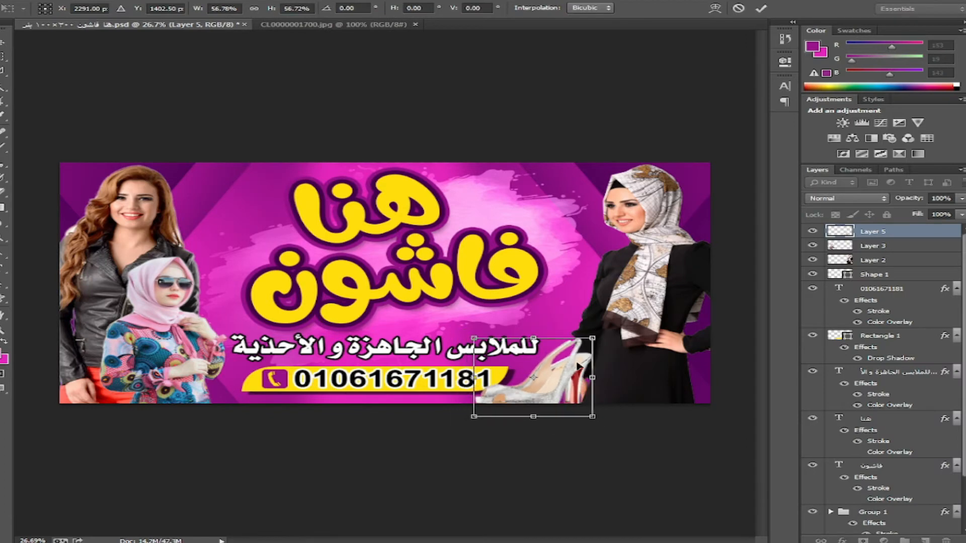
- Shrink and reposition the shoe, and nudge the right-hand model slightly left
left_click_drag(561, 364, 593, 358)
left_click_drag(623, 411, 610, 401)
left_click_drag(591, 374, 612, 374)
key("Return")
left_click_drag(646, 247, 633, 247)
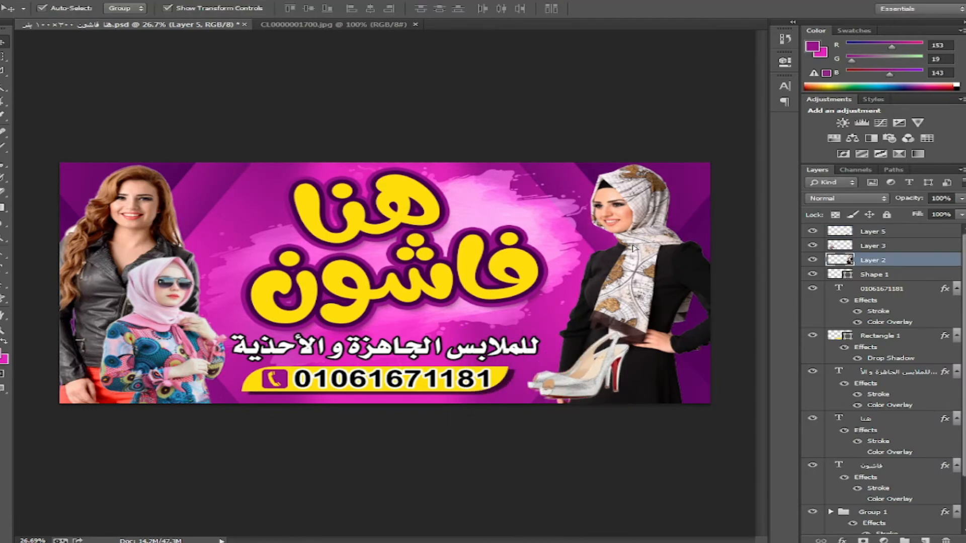
left_click_drag(605, 365, 598, 366)
- Alt-drag a splash copy below the shoe, scale it to about 34% and rotate it
left_click_drag(564, 205, 687, 302)
key("ctrl+bracketright")
key("ctrl+bracketright")
key("ctrl+bracketright")
key("ctrl+bracketright")
key("ctrl+bracketright")
key("ctrl+bracketright")
key("ctrl+bracketright")
key("ctrl+bracketright")
key("ctrl+bracketright")
key("ctrl+bracketright")
key("ctrl+bracketright")
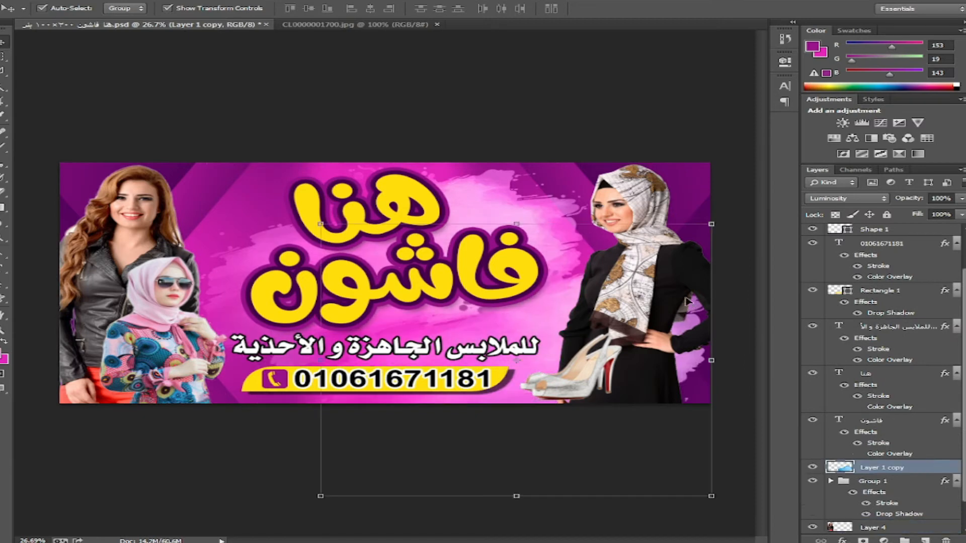
key("ctrl+bracketleft")
key("ctrl+bracketleft")
key("ctrl+bracketright")
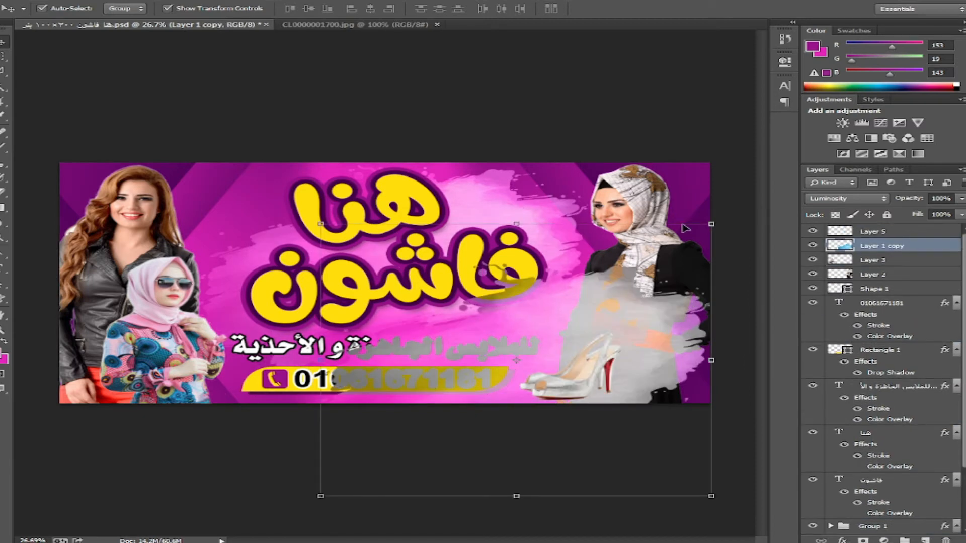
left_click_drag(711, 224, 583, 314)
left_click_drag(553, 359, 623, 348)
left_click_drag(642, 444, 655, 431)
left_click_drag(628, 372, 639, 367)
key("Return")
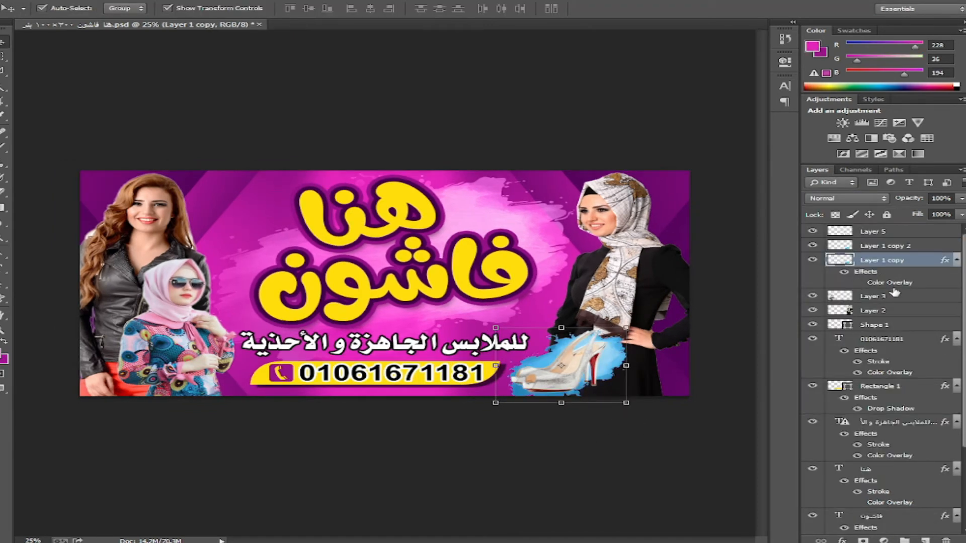
- Delete the splash's Color Overlay and set Layer 1 copy 2 to Luminosity blending
left_click_drag(893, 284, 945, 540)
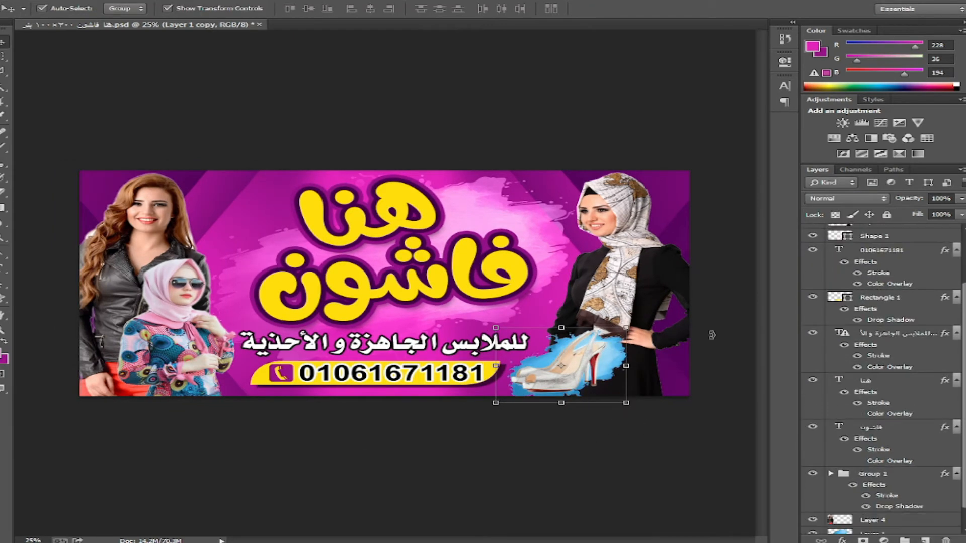
scroll(849, 287, "up", 3)
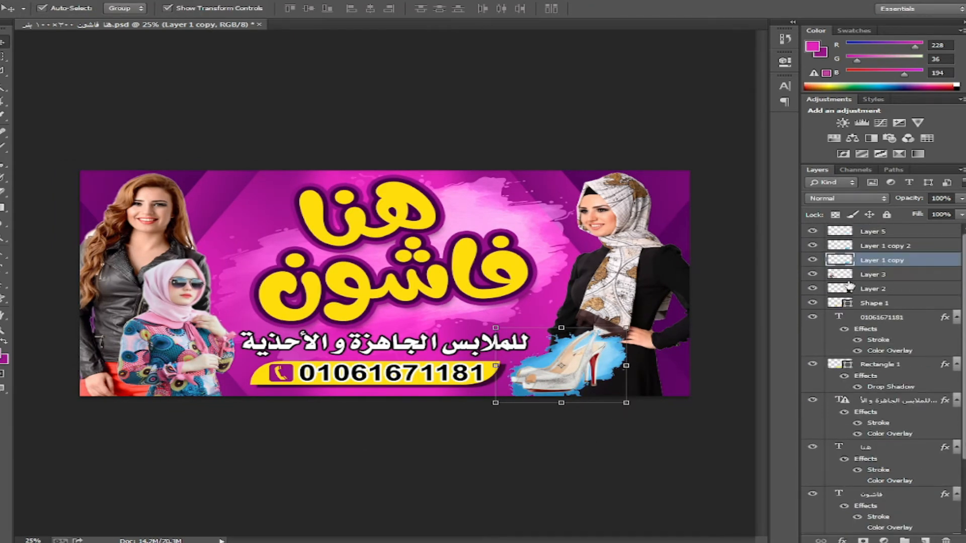
left_click(876, 247)
left_click(847, 199)
left_click(820, 498)
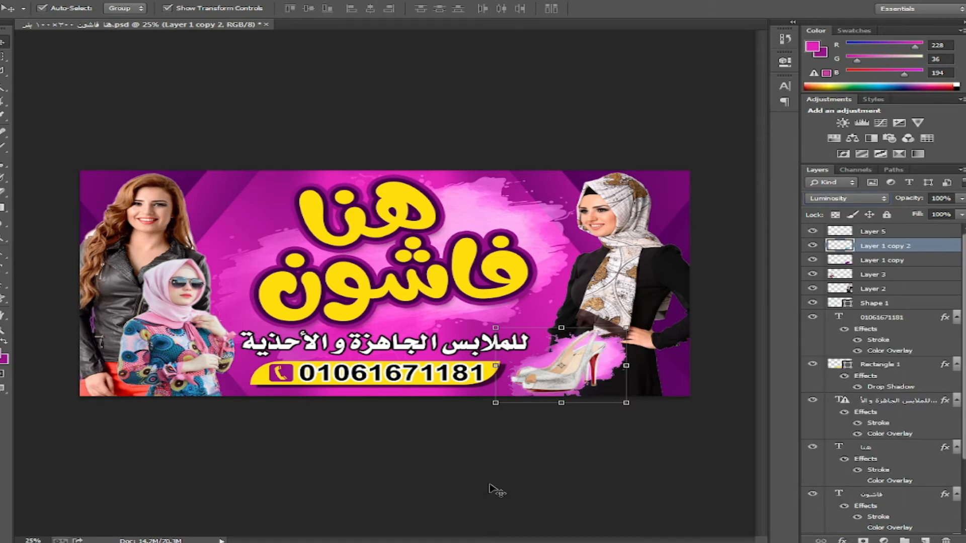
- Select Layer 1 copy with Layer 1 copy 2 and scale them down together
left_click(880, 262, "shift")
left_click_drag(629, 328, 631, 359)
key("Return")
left_click(911, 245)
left_click(905, 260, "shift")
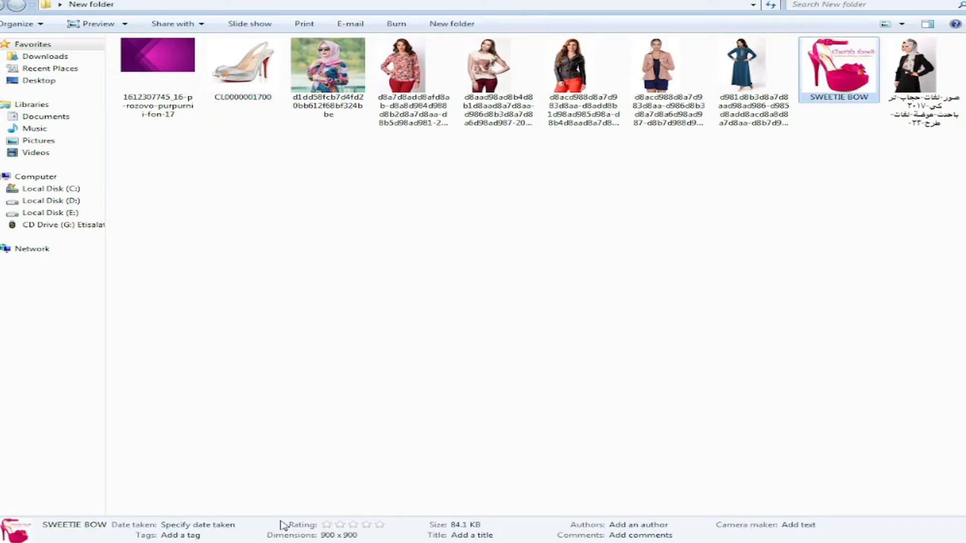
- Open SWEETIE BOW.jpg and copy the pink shoe, without its white background, onto its own layer
left_click_drag(283, 525, 555, 5)
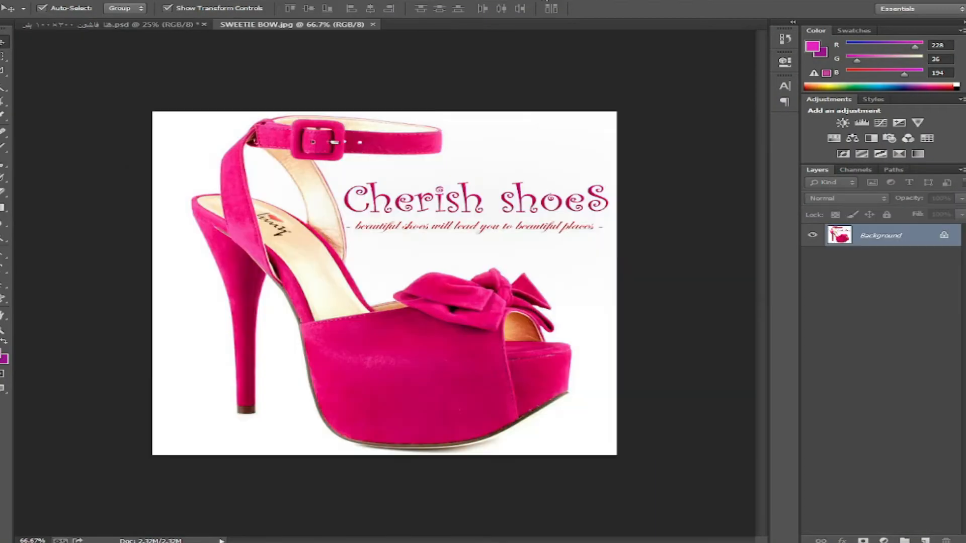
key("l")
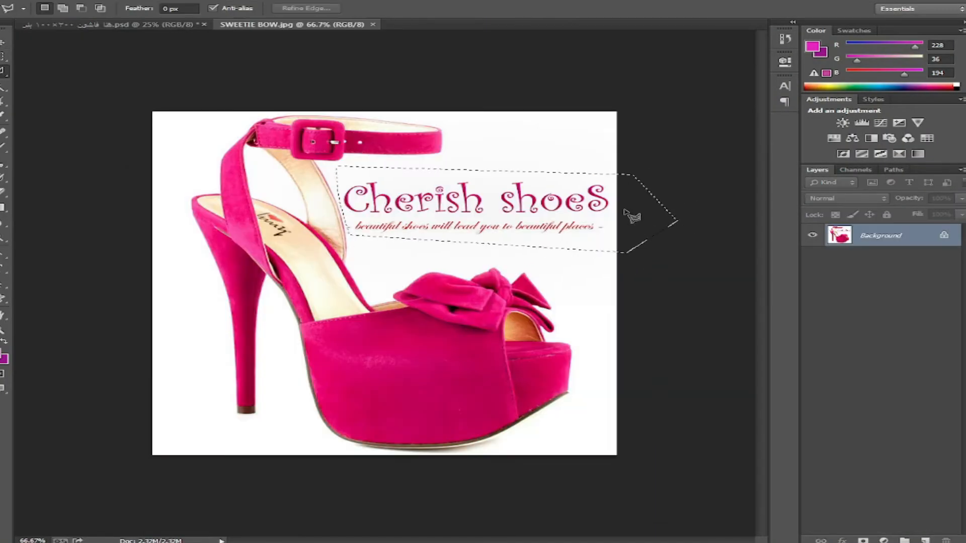
key("alt+BackSpace")
key("ctrl+d")
key("w")
left_click(380, 242)
right_click(374, 207)
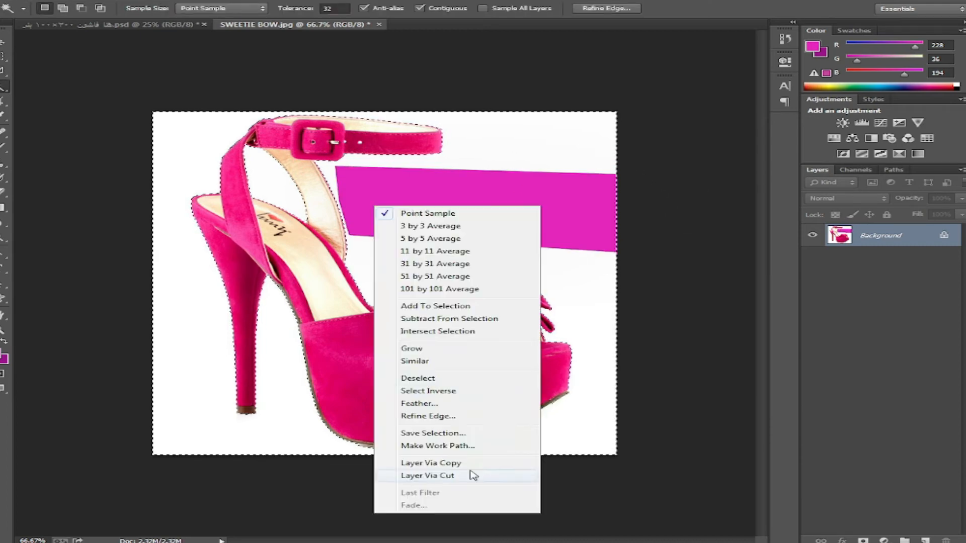
left_click(429, 390)
key("v")
key("ctrl+j")
- Place the pink shoe at 44% beside the silver shoe, then close the photo unsaved
key("m")
left_click_drag(592, 108, 624, 447)
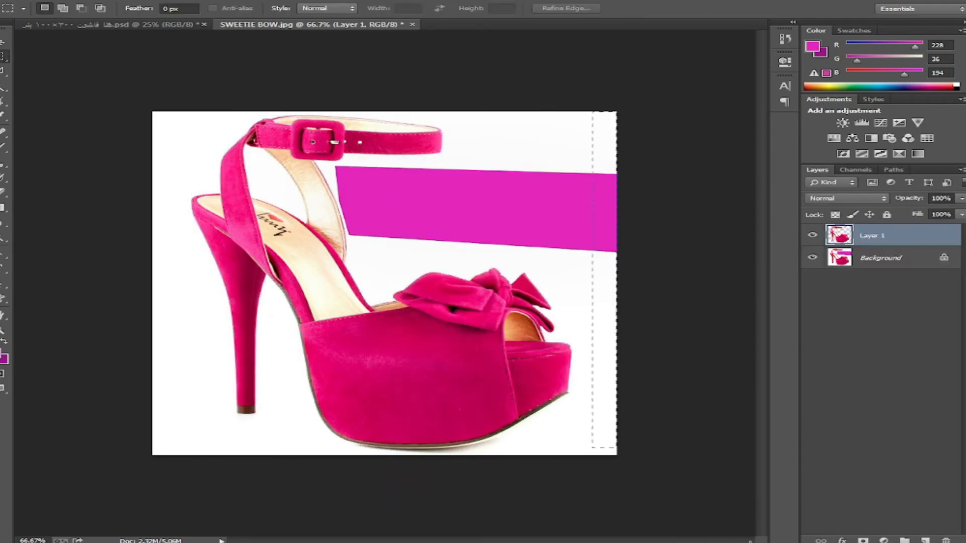
key("Delete")
key("ctrl+d")
key("v")
left_click_drag(505, 420, 654, 378)
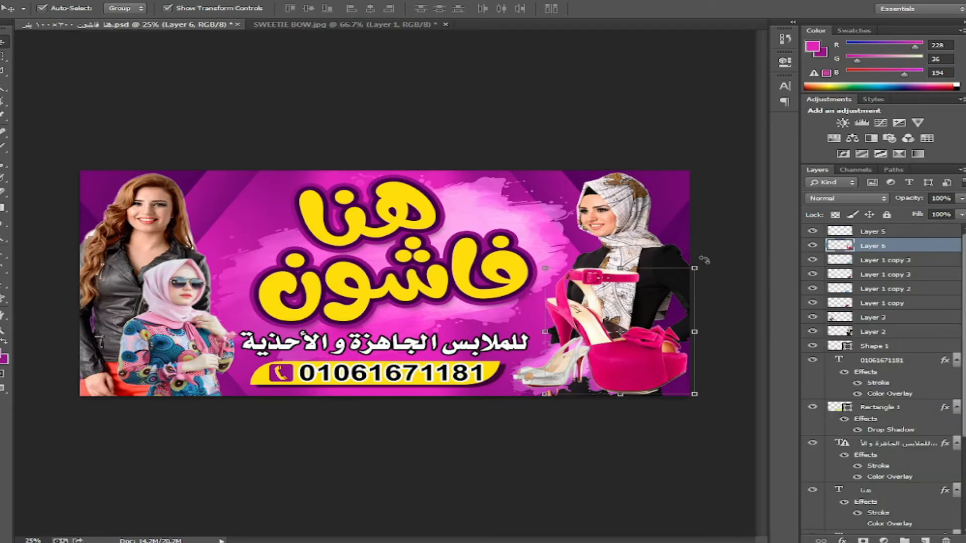
left_click_drag(697, 270, 653, 304)
left_click_drag(633, 358, 654, 377)
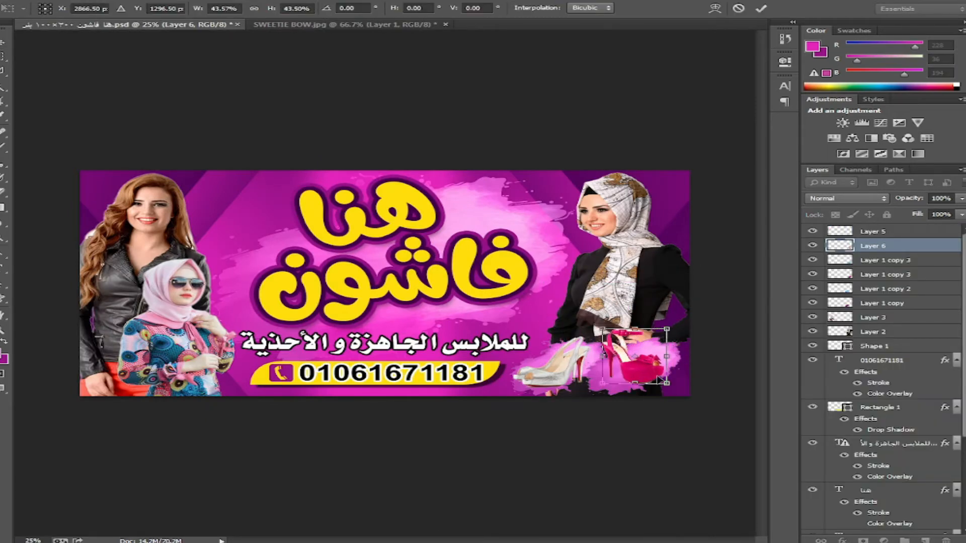
key("Return")
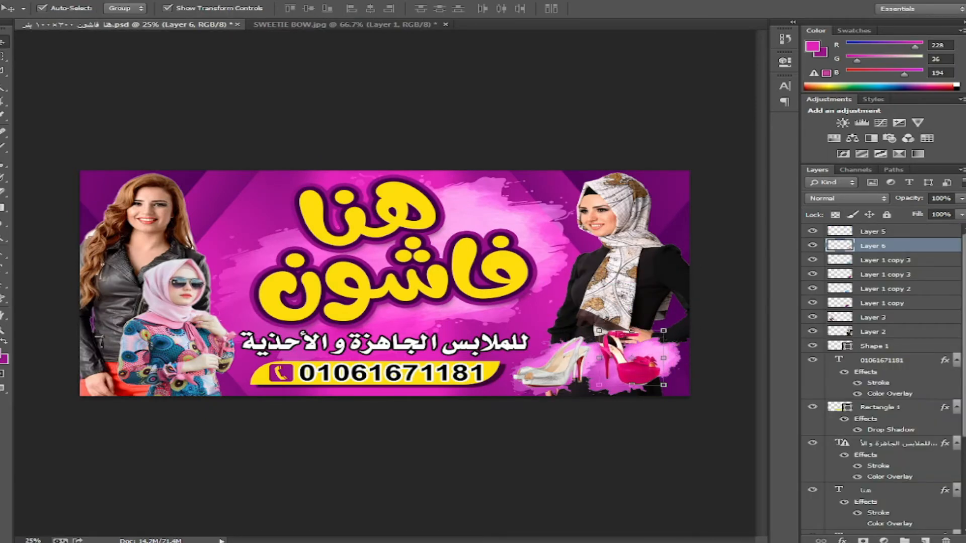
left_click_drag(340, 26, 329, 59)
key("ctrl+w")
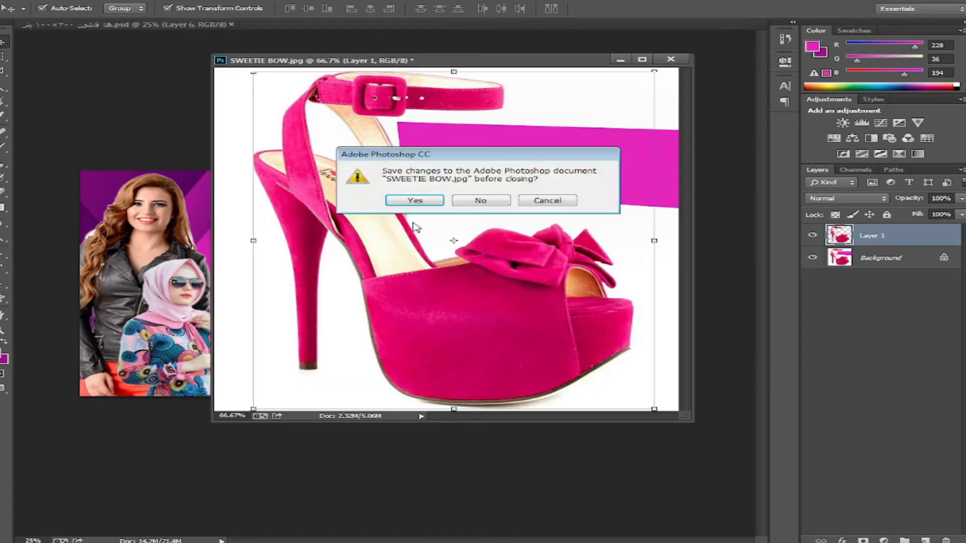
- Discard the shoe photo's changes and open the pink handbag image
left_click(480, 201)
left_click(21, 1)
left_click(35, 17)
double_click(261, 177)
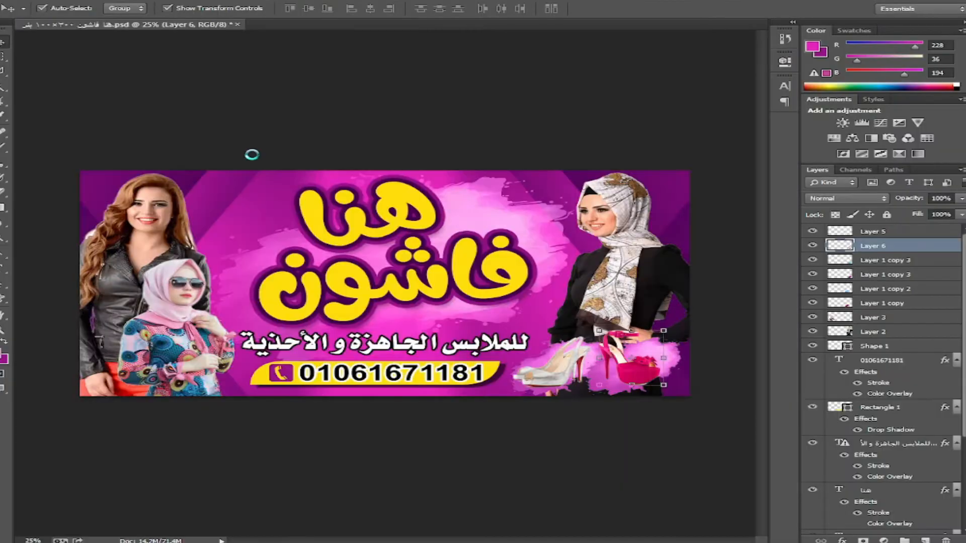
- Magic Wand the white background, the handle's inside and the bag's reflection
left_click(3, 87)
left_click(176, 117)
left_click(424, 157, "shift")
left_click(504, 469, "shift")
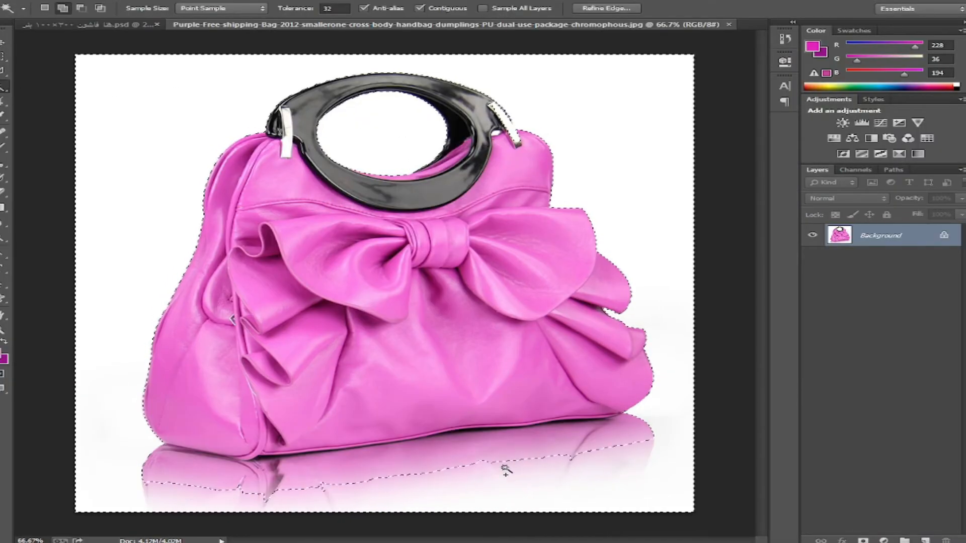
left_click(399, 457, "shift")
left_click(332, 462, "shift")
left_click(277, 472, "shift")
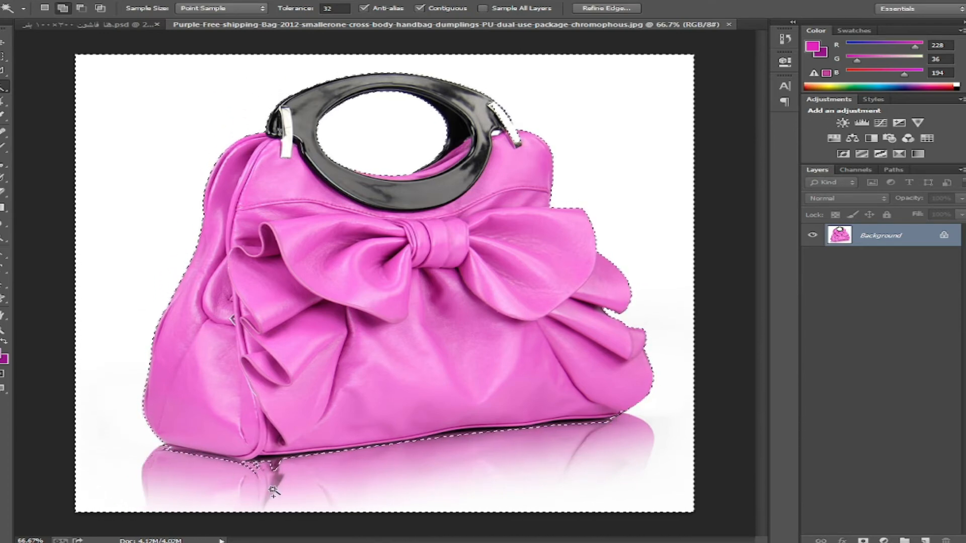
- Lasso around the rest of the reflection, invert to the bag, and feather the selection
key("l")
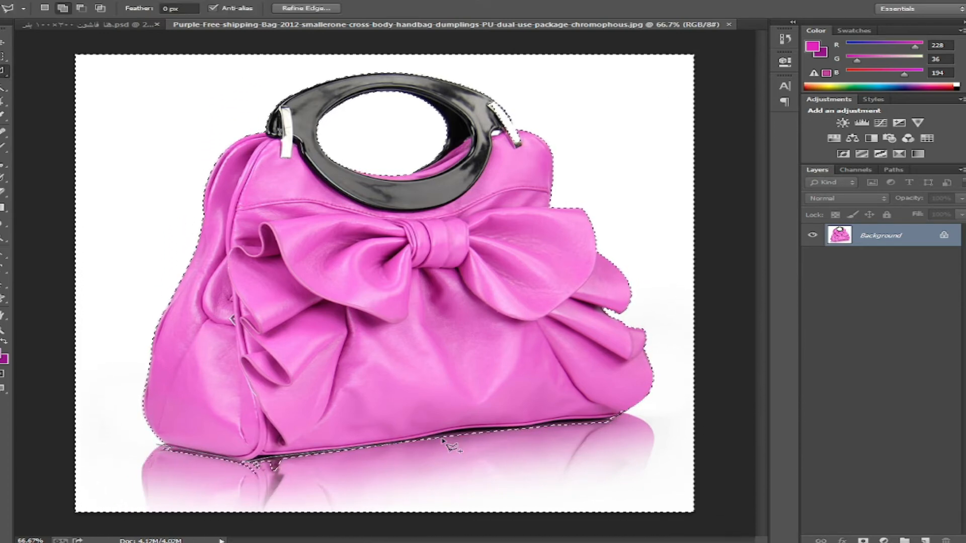
left_click(638, 411)
left_click(668, 441)
left_click(617, 499)
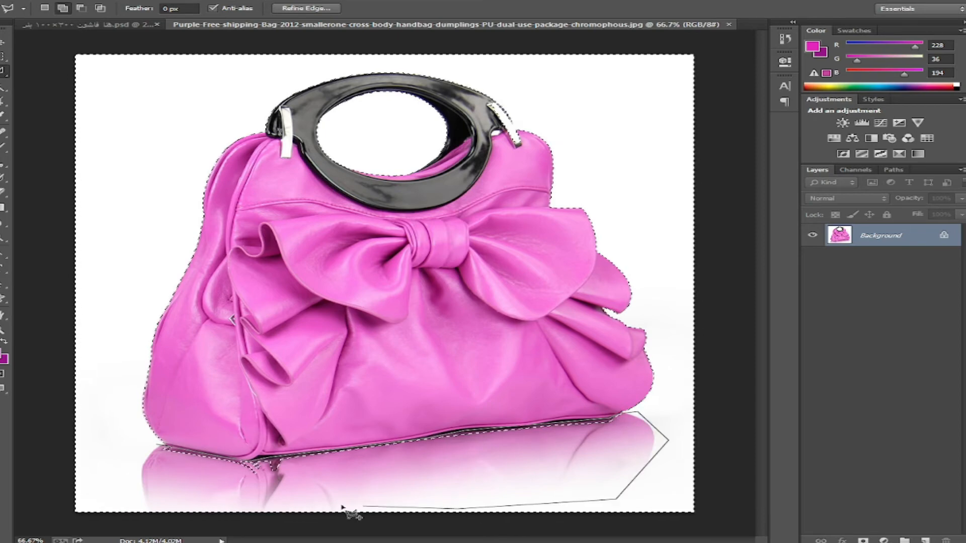
left_click(338, 506)
double_click(143, 472)
right_click(386, 171)
left_click(468, 193)
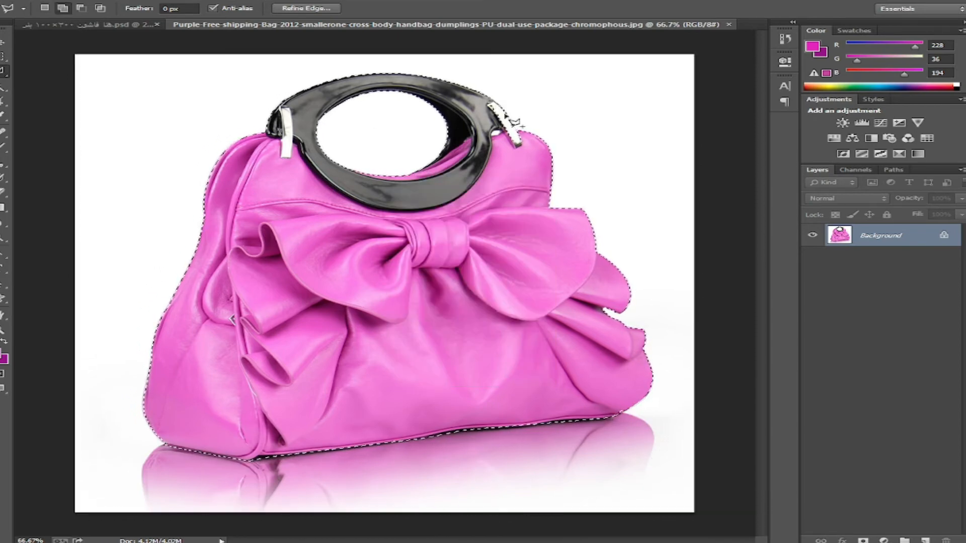
key("shift+F6")
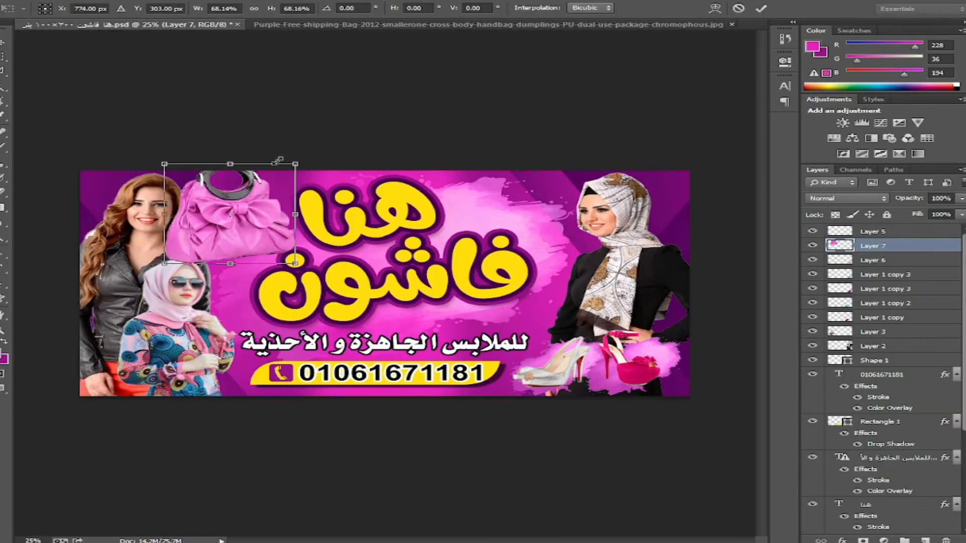
- Shrink and tilt the bag above the title's left end and give it a drop shadow
left_click_drag(277, 161, 275, 180)
left_click_drag(229, 214, 246, 210)
left_click_drag(298, 174, 288, 164)
key("Return")
key("ctrl+t")
left_click_drag(291, 247, 282, 246)
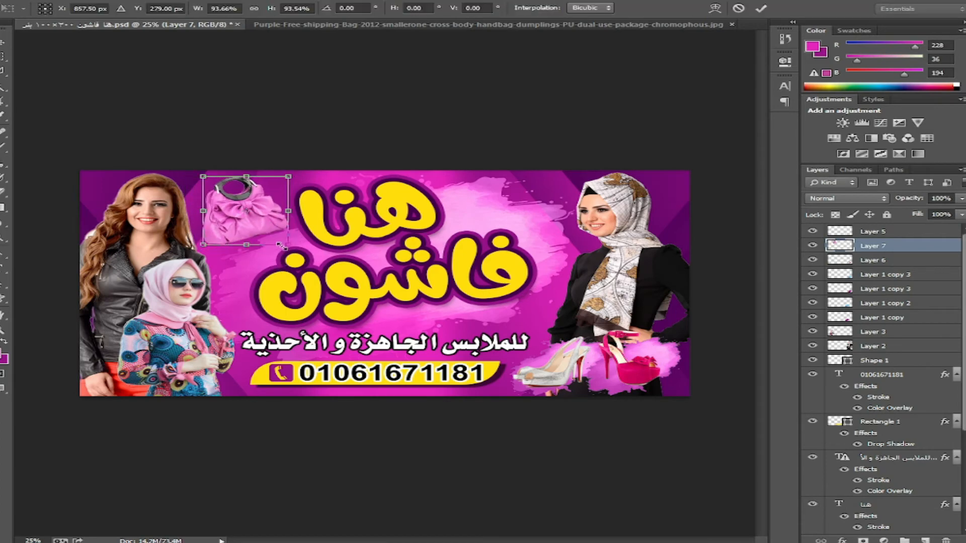
key("Return")
left_click(843, 539)
left_click(830, 526)
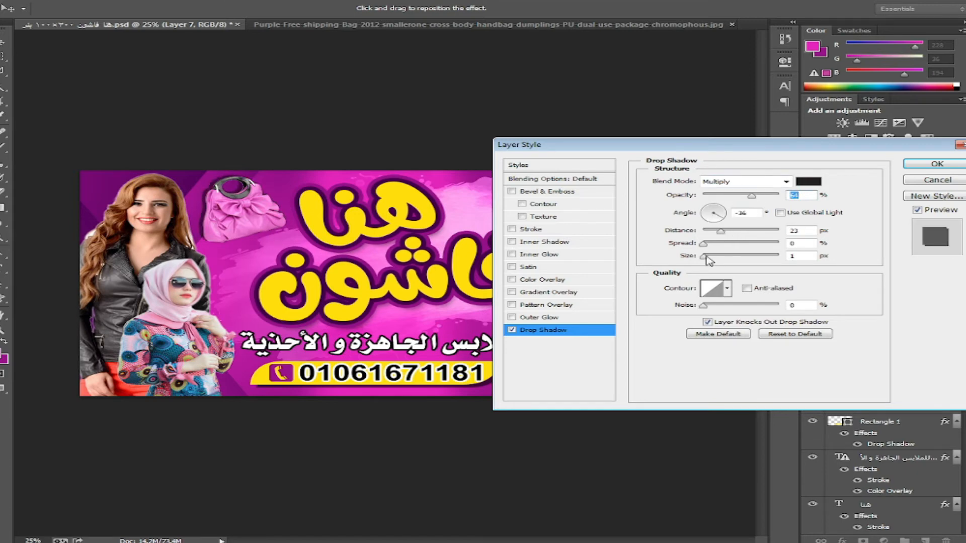
left_click(932, 167)
- Alt-drag a bag copy, flip it vertically below the original, and erase its bottom
left_click_drag(245, 212, 280, 247)
left_click(46, 0)
mouse_move(101, 214)
left_click(307, 350)
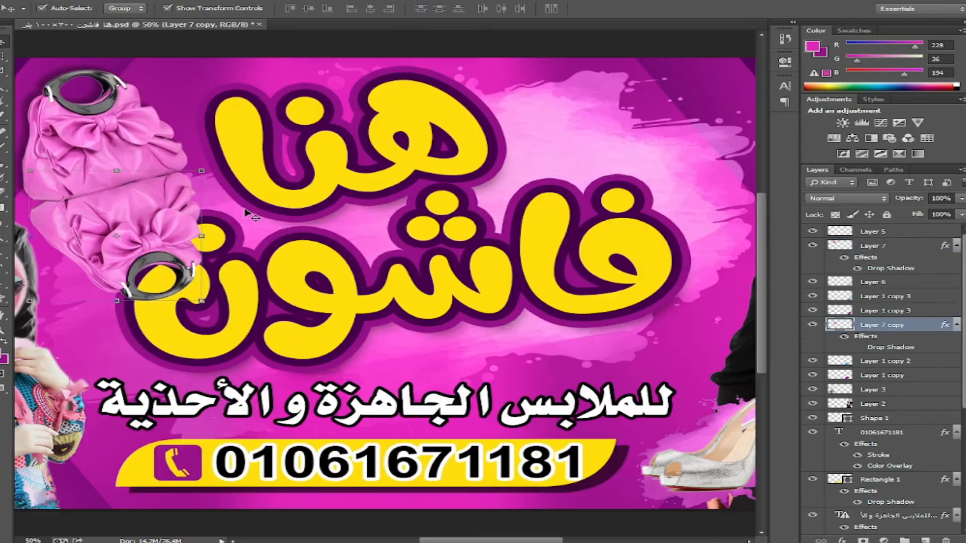
key("ctrl+bracketleft")
key("ctrl+bracketleft")
key("ctrl+bracketleft")
key("ctrl+bracketleft")
key("ctrl+bracketleft")
key("ctrl+bracketleft")
key("ctrl+bracketleft")
key("ctrl+bracketleft")
key("ctrl+bracketleft")
key("ctrl+bracketleft")
key("ctrl+bracketleft")
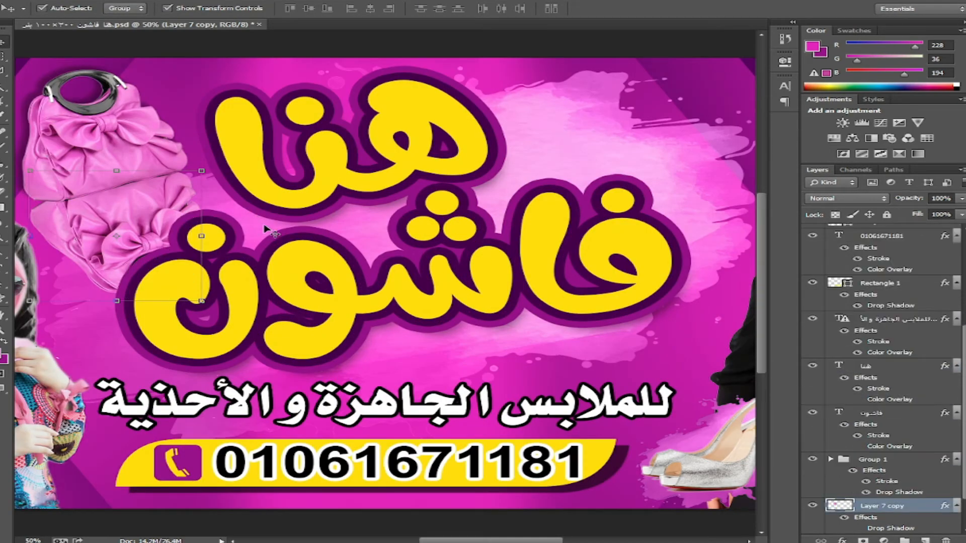
key("e")
mouse_move(138, 297)
left_mouse_down()
mouse_move(44, 272)
mouse_move(183, 256)
left_mouse_up()
- Reselect the original bag layer, fit the banner in view, and save
left_click(2, 44)
key("ctrl+minus")
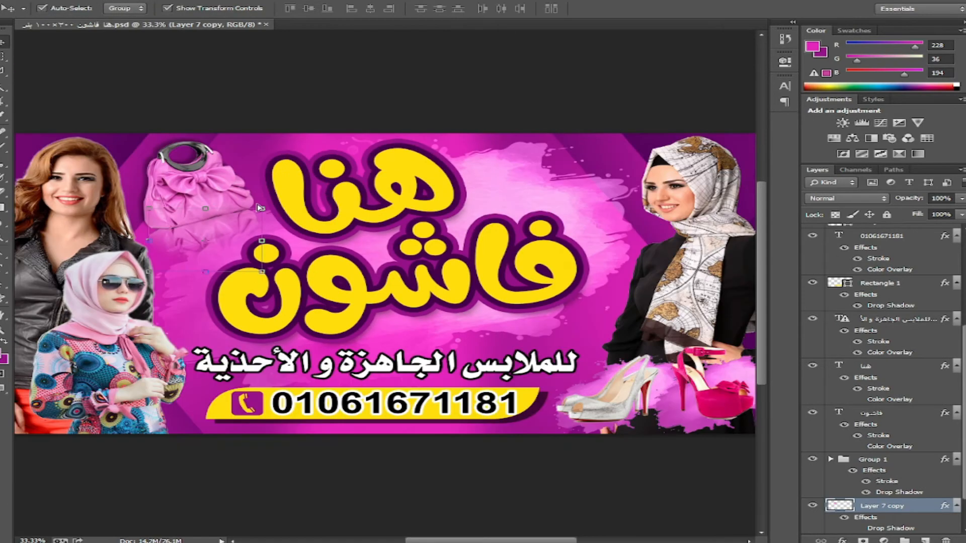
key("ctrl+plus")
key("ctrl+plus")
left_click_drag(98, 134, 322, 232)
left_click(259, 164)
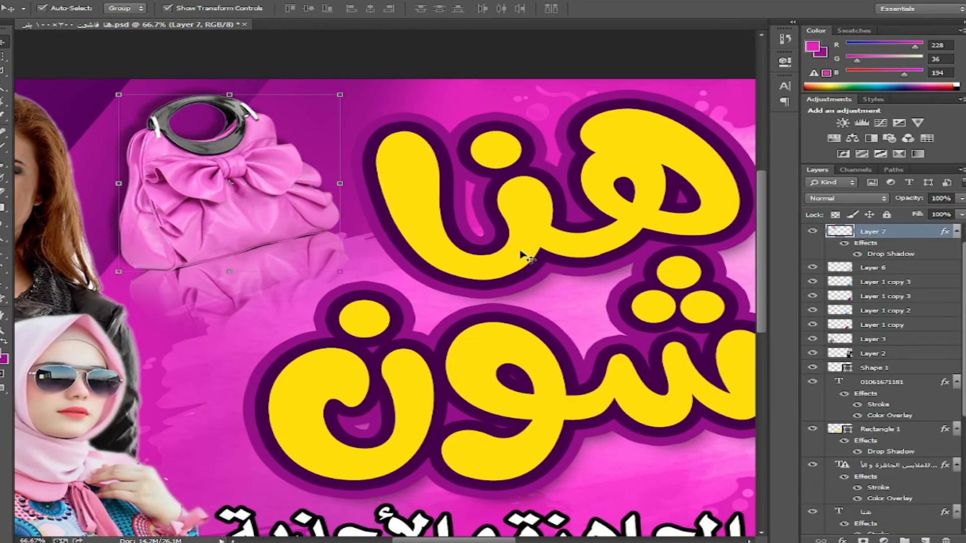
key("ctrl+0")
key("ctrl+s")
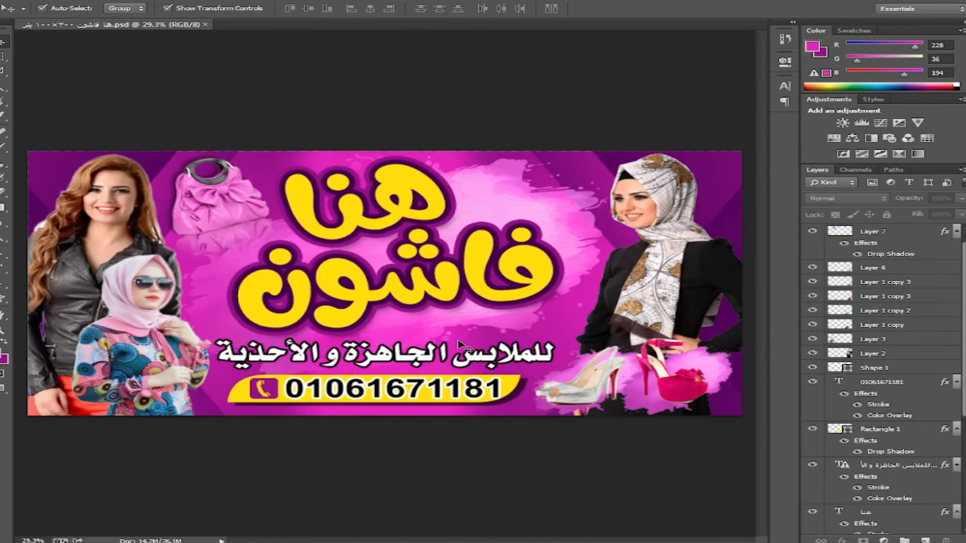
- Open the HF logo, Magic Wand the H and F letters, and paste them into the banner
key("alt+f")
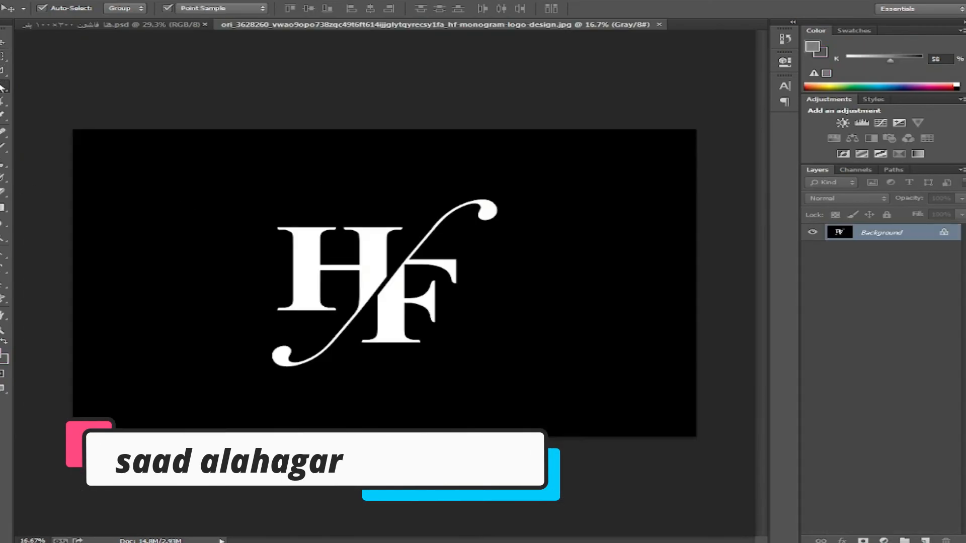
key("w")
left_click(375, 258)
left_click(393, 296, "shift")
key("ctrl+c")
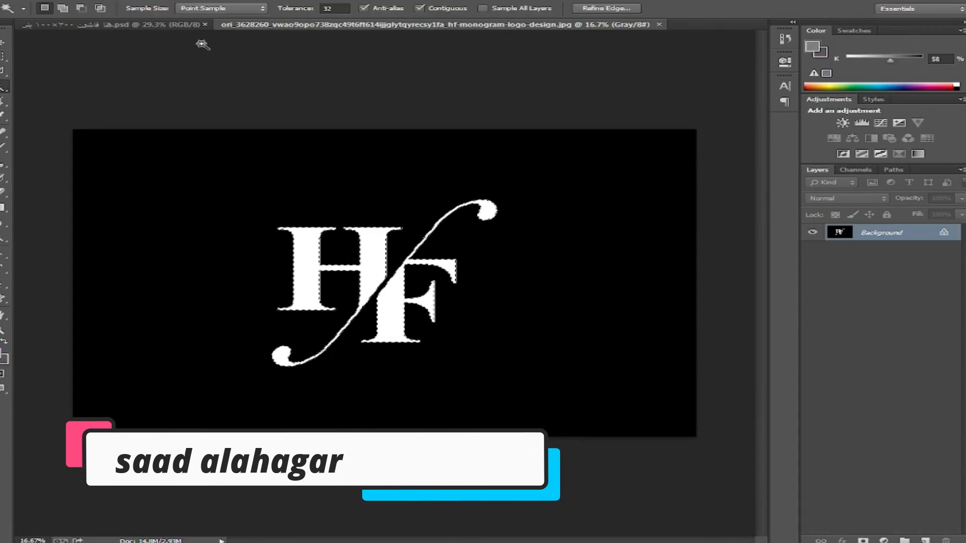
left_click(186, 24)
key("ctrl+v")
- Scale the HF logo down and tilt it slightly above the title's right end
key("ctrl+t")
left_click_drag(589, 148, 486, 225)
left_click_drag(428, 277, 564, 197)
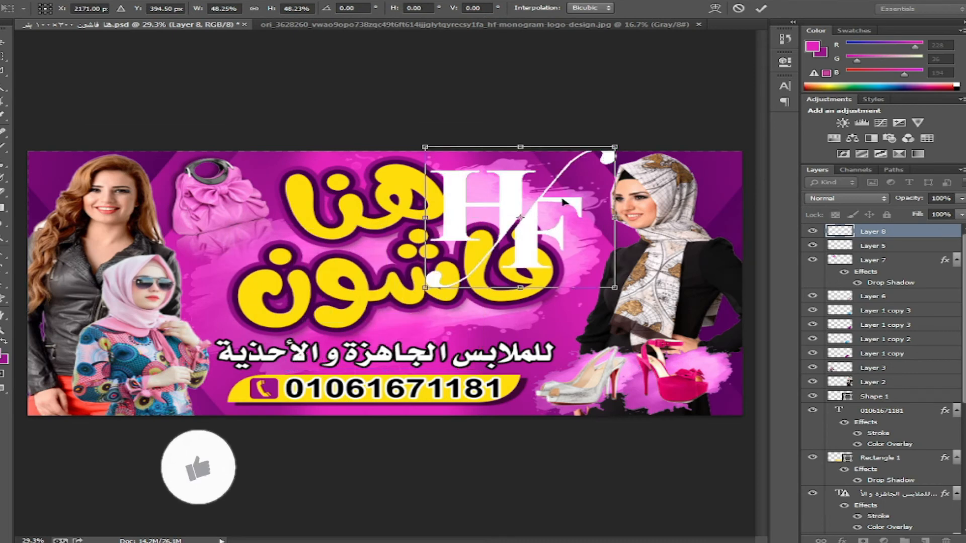
left_click_drag(615, 287, 550, 218)
left_click_drag(626, 208, 624, 213)
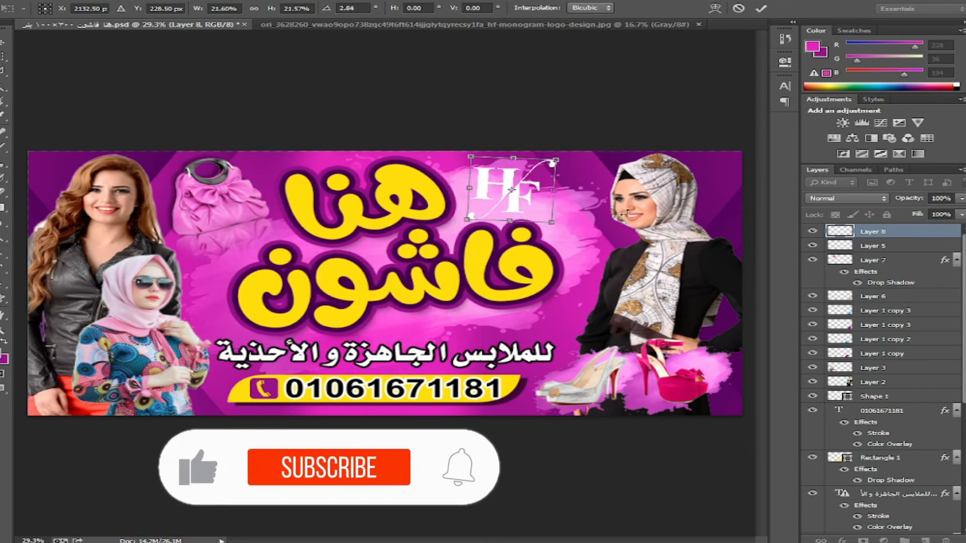
key("Return")
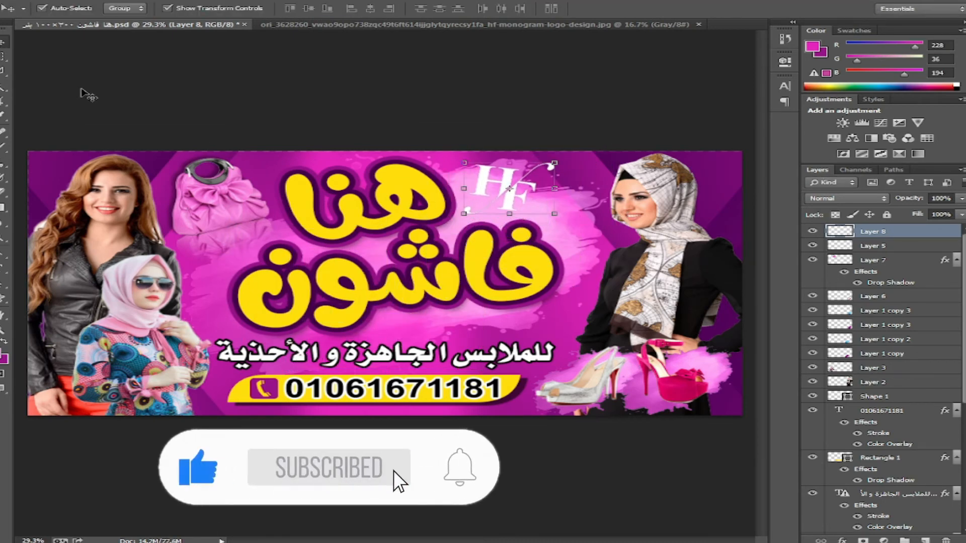
left_click(843, 539)
- Give the HF logo a drop shadow and a dark purple #580463 Color Overlay
left_click(875, 528)
left_click_drag(604, 135, 410, 254)
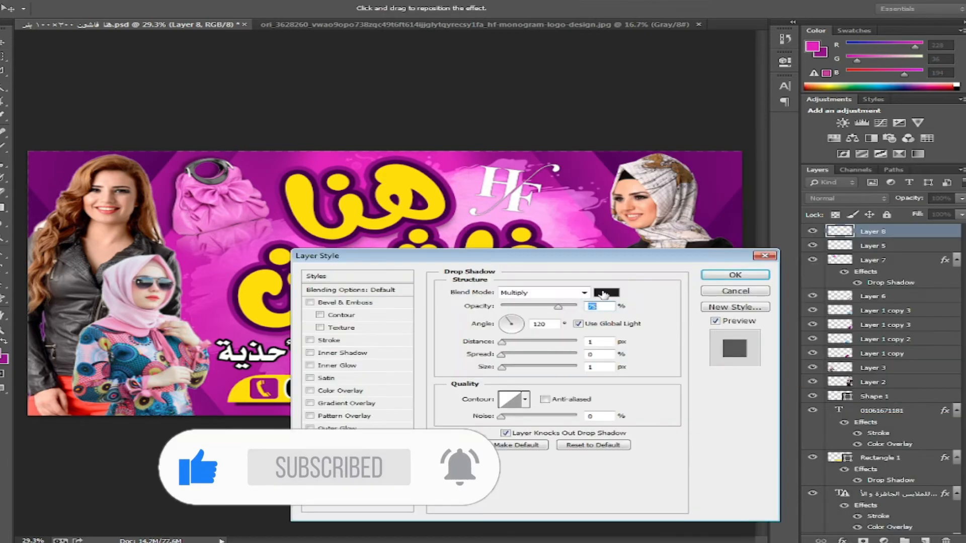
left_click(607, 292)
left_click(594, 345)
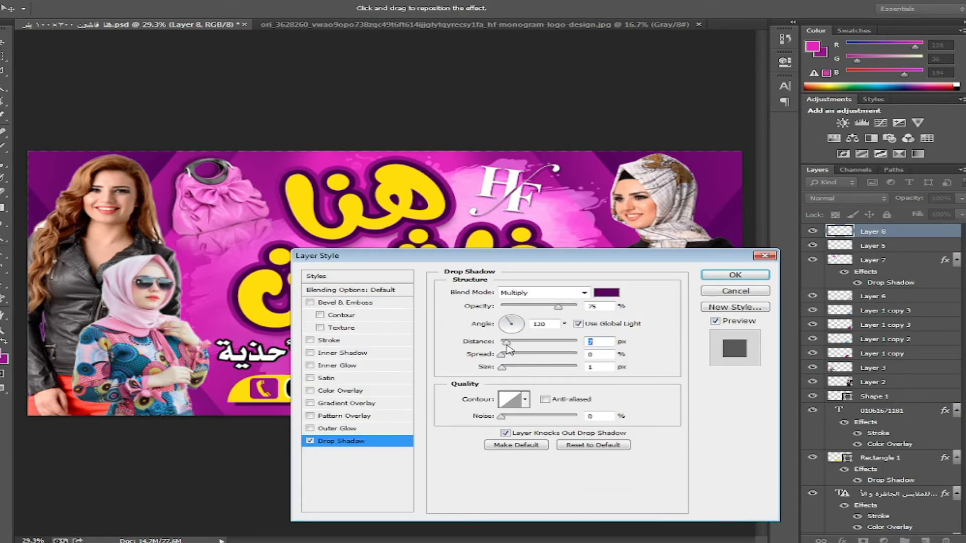
left_click(340, 390)
left_click(606, 293)
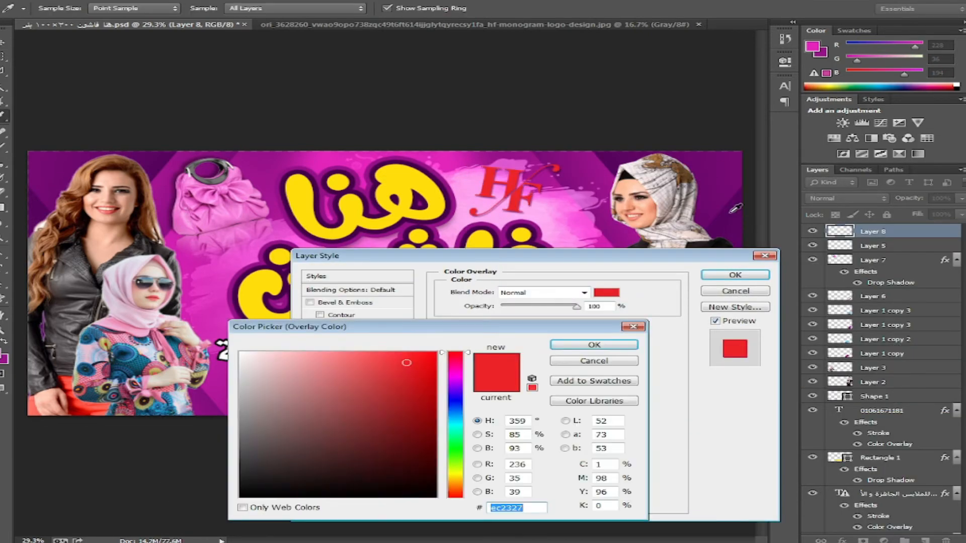
left_click(594, 346)
- Add a Stroke outline with its colour sampled from the banner, then apply the effects
left_click(329, 340)
left_click(481, 370)
left_click(455, 372)
left_click(436, 352)
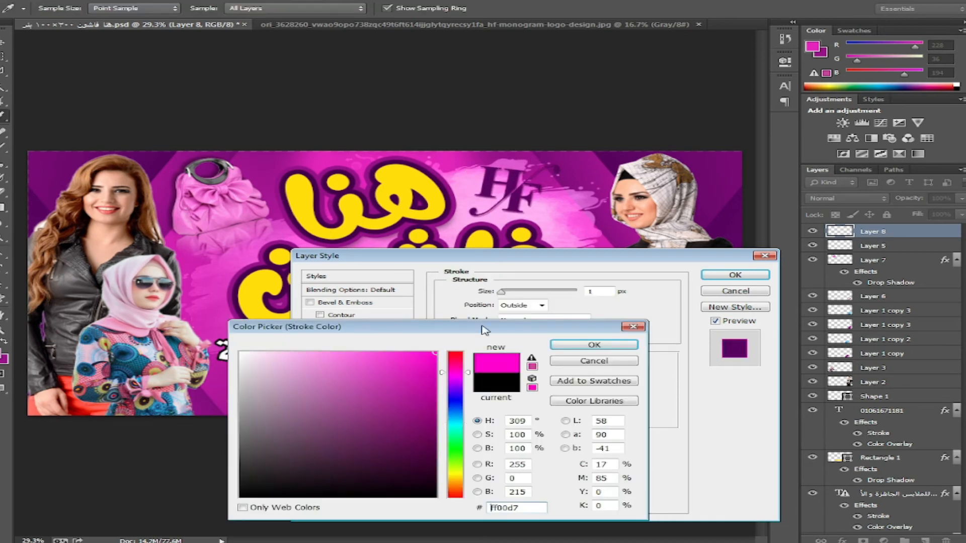
left_click(594, 344)
left_click(476, 372)
left_click(441, 211)
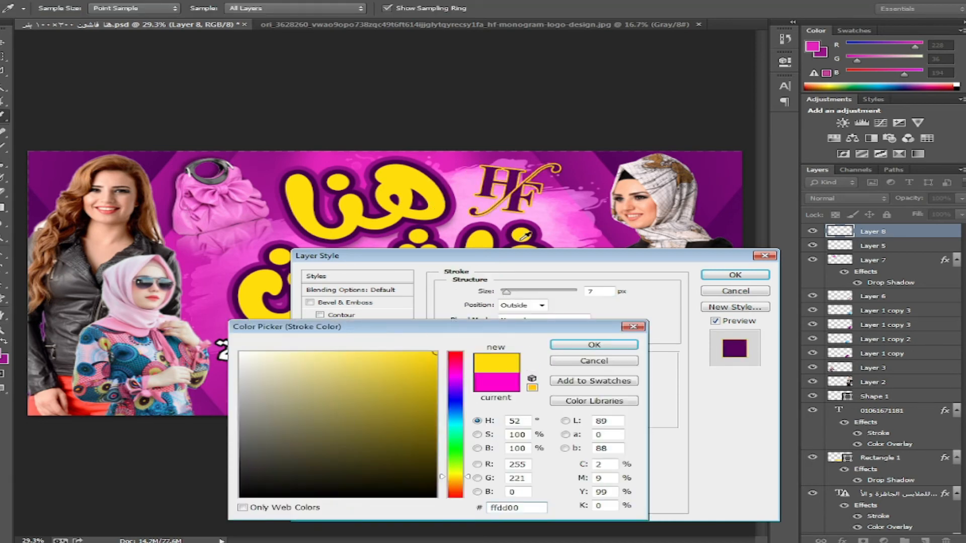
left_click(526, 184)
left_click(514, 206)
left_click(594, 344)
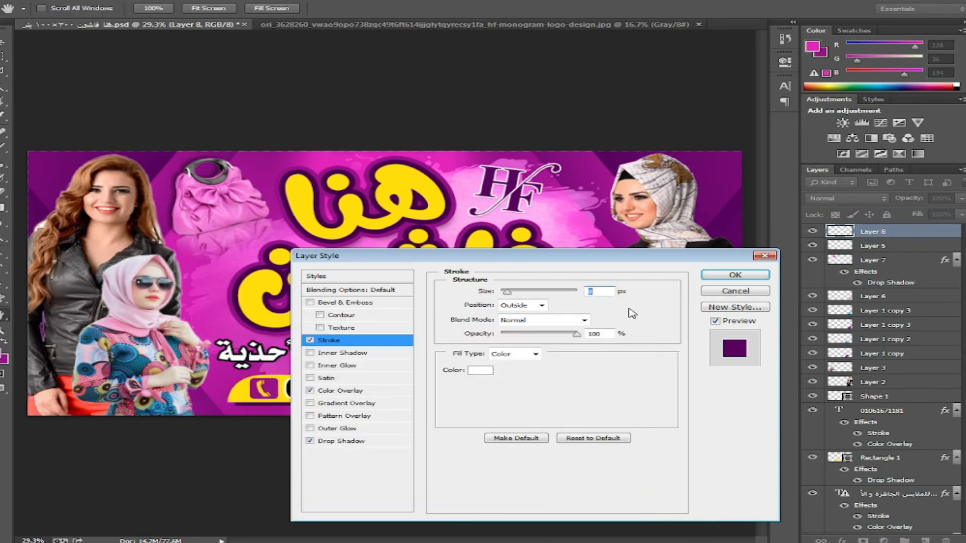
left_click(735, 274)
- Type HANA FASHION at 12 pt in white just below the title
key("t")
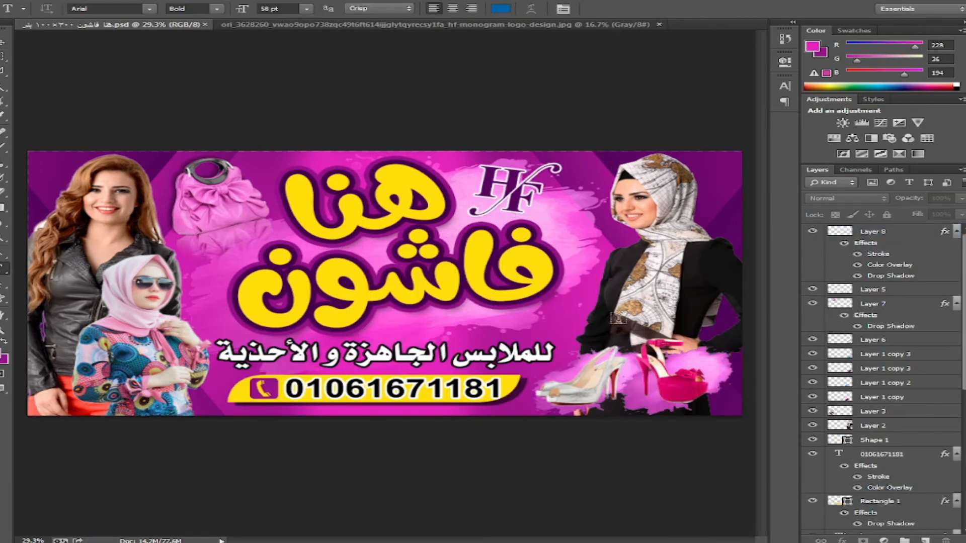
left_click(614, 322)
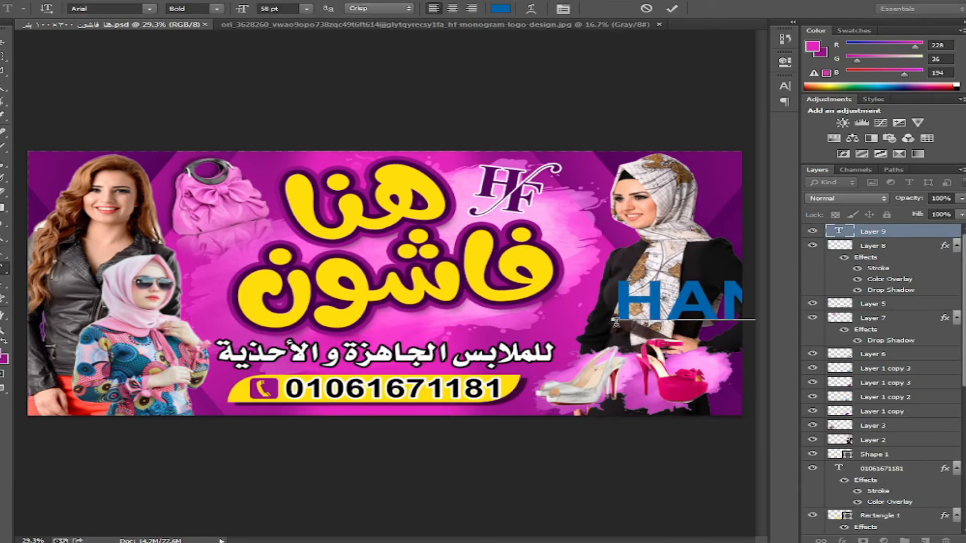
key("ctrl+a")
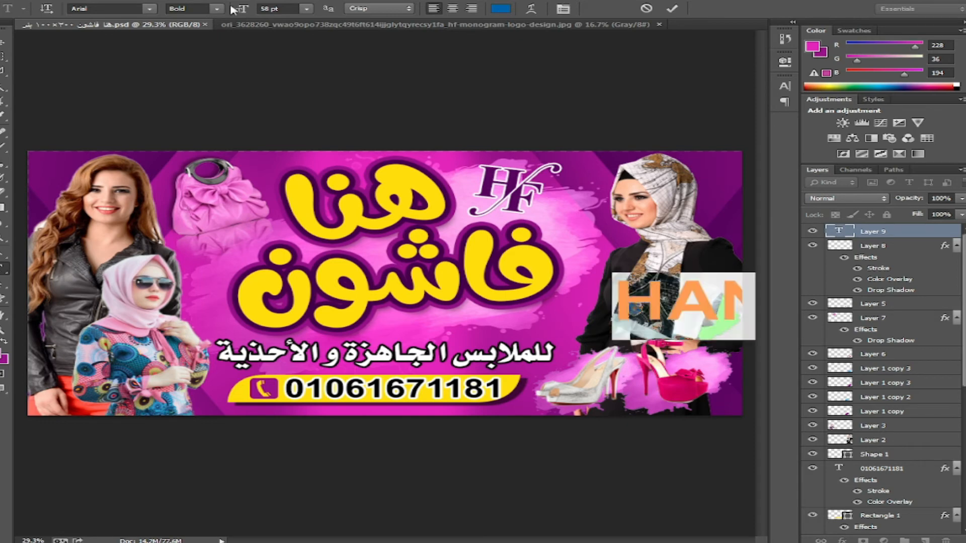
left_click_drag(237, 9, 208, 17)
left_click_drag(588, 234, 345, 245)
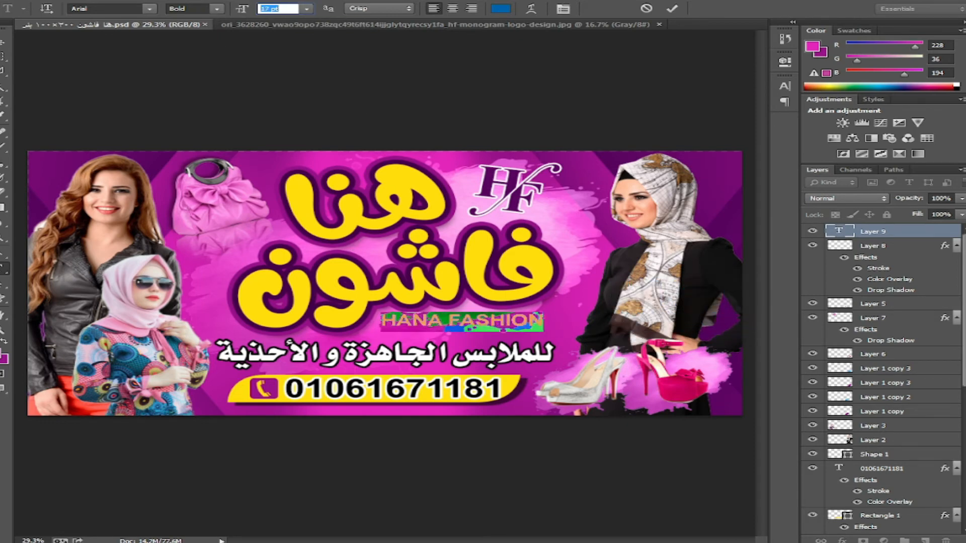
left_click(2, 354)
left_click(238, 353)
left_click(594, 345)
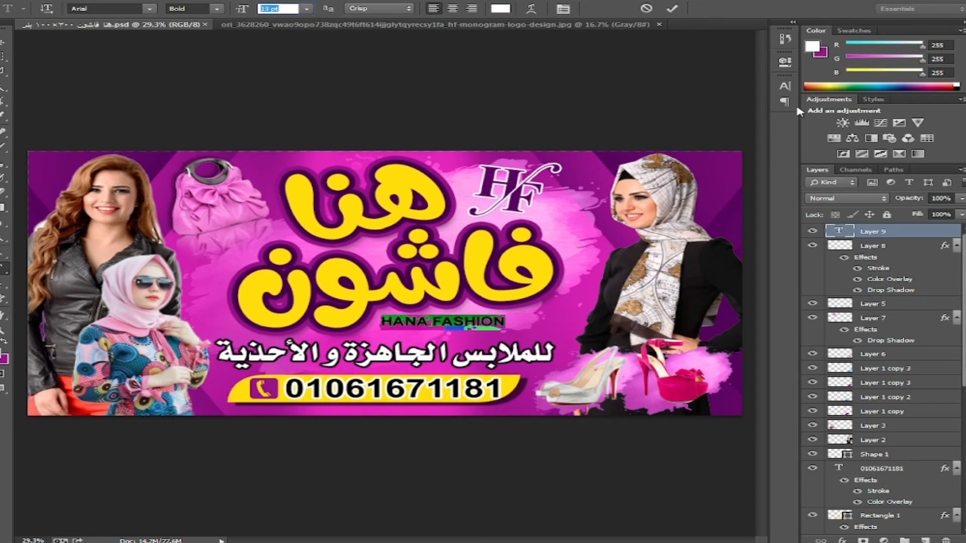
- Widen HANA FASHION's tracking, rotate it about -3°, and add a drop shadow
left_click(784, 86)
left_click(724, 123)
key("Up")
key("Up")
key("Up")
key("Up")
key("Up")
key("Up")
key("Up")
key("Up")
key("Up")
key("Up")
key("Up")
key("Up")
key("Up")
key("Up")
key("Up")
key("Up")
key("Up")
key("Up")
key("Up")
key("Up")
key("ctrl+Return")
key("v")
left_click(785, 86)
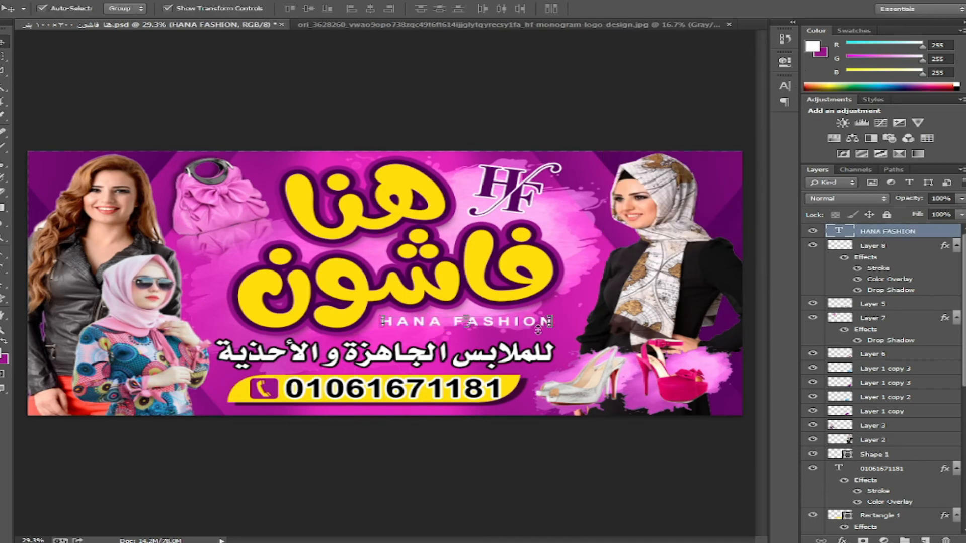
left_click_drag(538, 330, 594, 352)
key("Return")
left_click(842, 540)
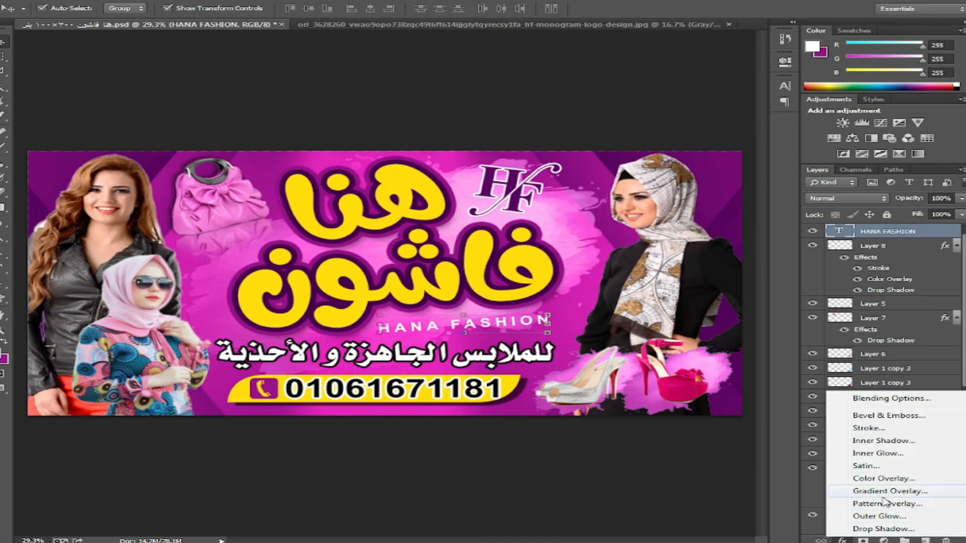
left_click(855, 518)
key("Return")
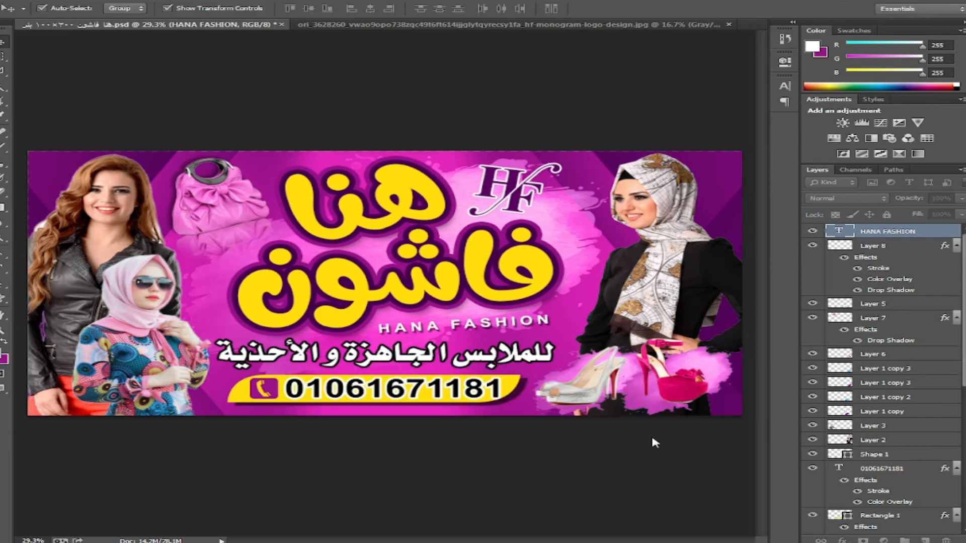
- Zoom to 100% and draw a curved Pen shape over the first title letter's top
key("ctrl+plus")
key("ctrl+plus")
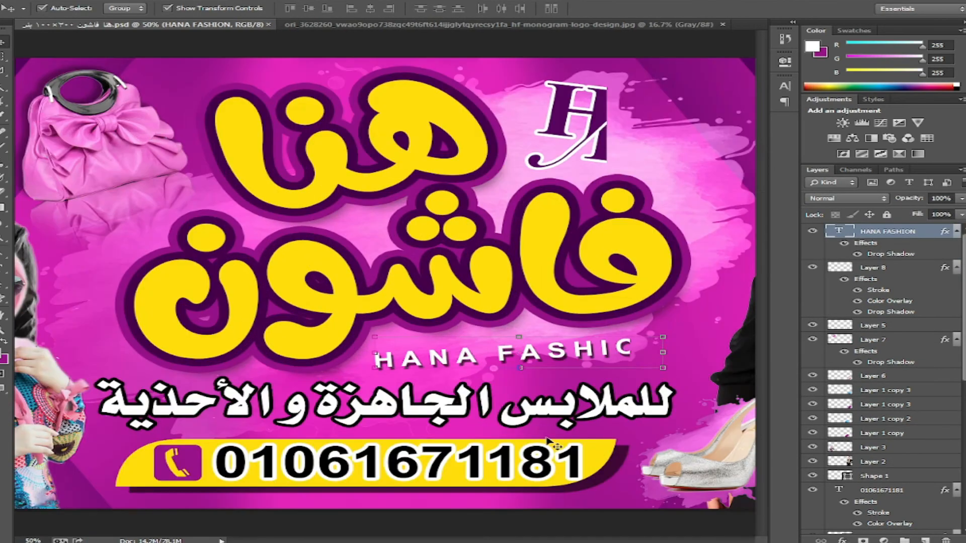
key("ctrl+plus")
scroll(470, 300, "up", 3)
key("ctrl+plus")
left_click(4, 253)
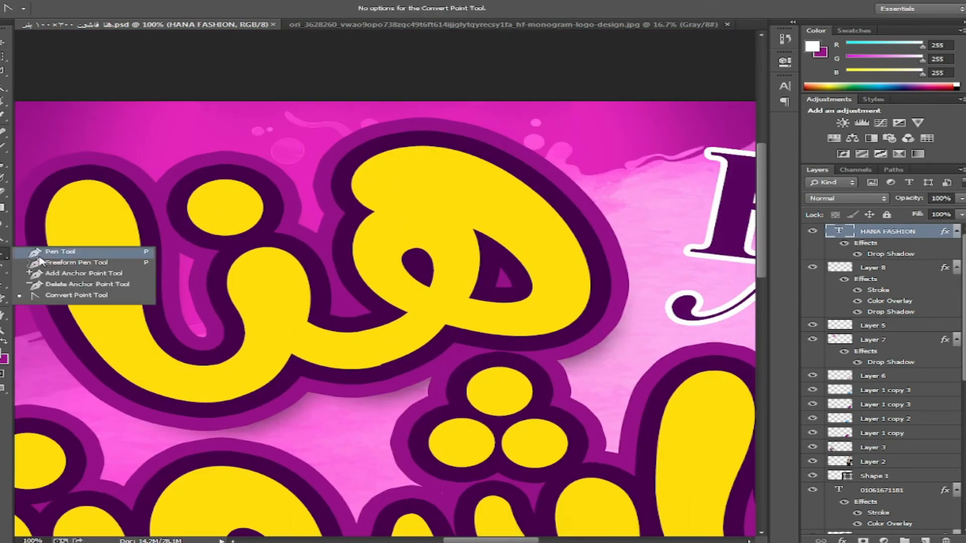
left_click(55, 246)
left_click(383, 208)
left_click_drag(448, 155, 508, 159)
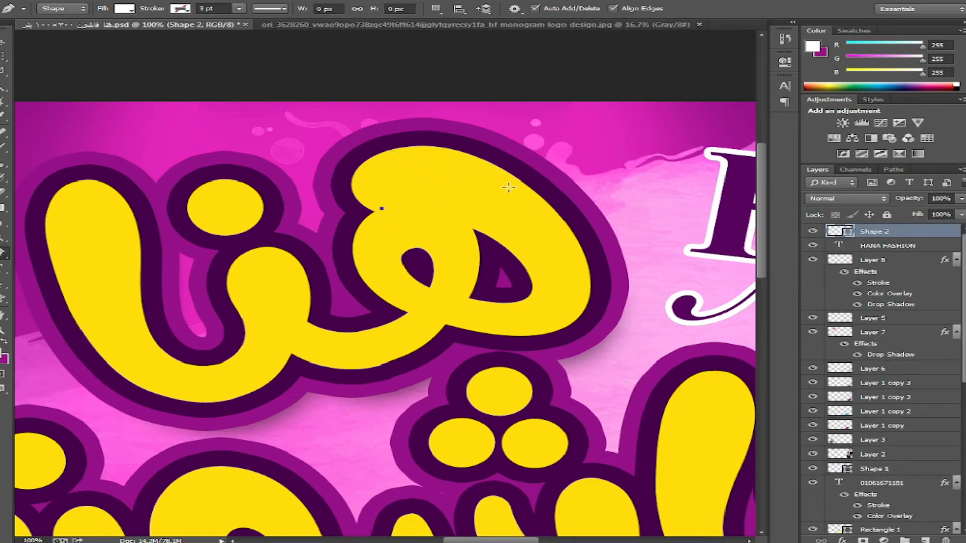
left_click_drag(666, 260, 670, 270)
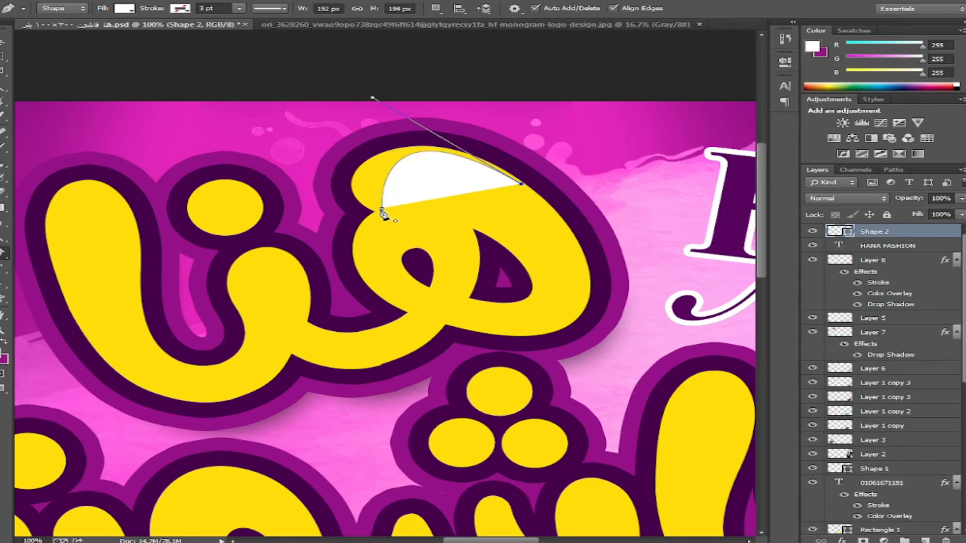
- Reshape the highlight with Convert Point and fill it orange, then select the duplicated title layer
left_click(51, 294)
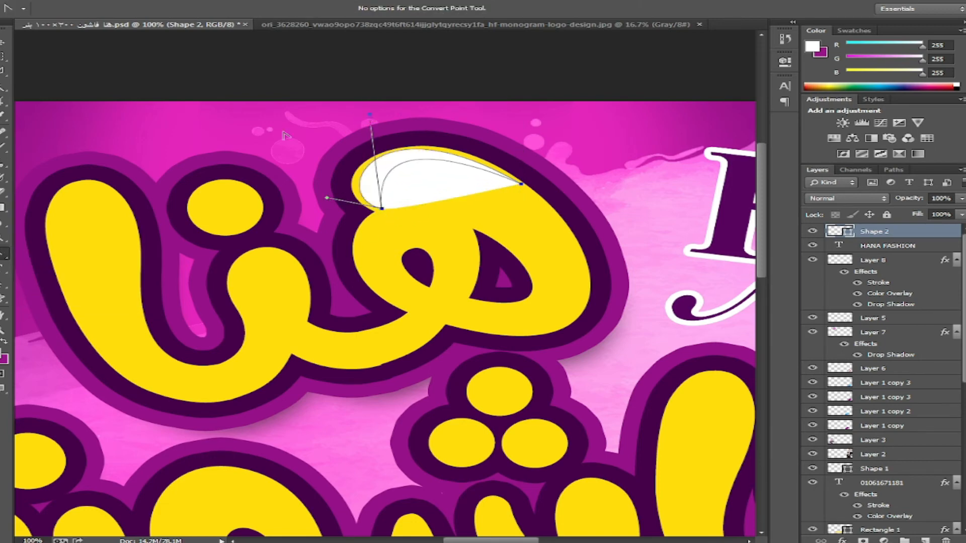
double_click(847, 234)
left_click(478, 205)
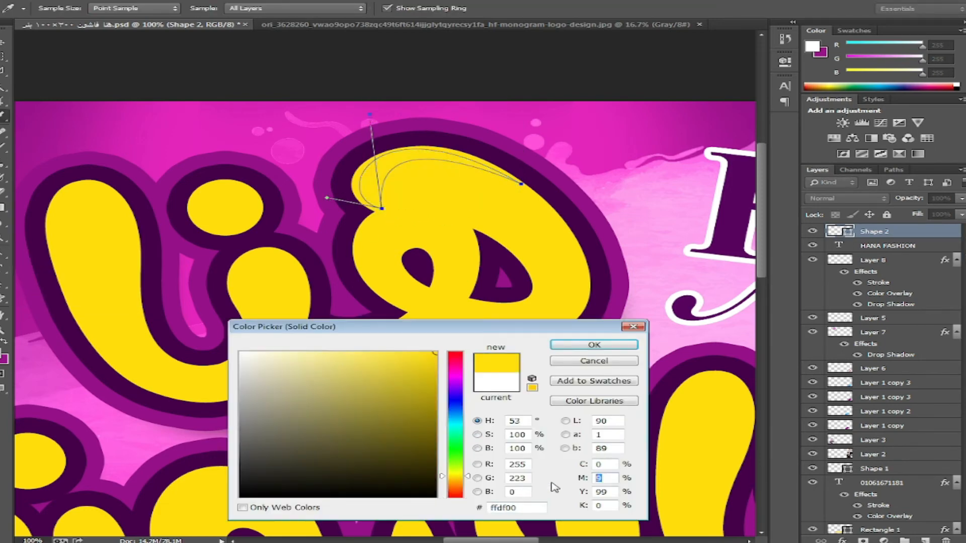
left_click(455, 481)
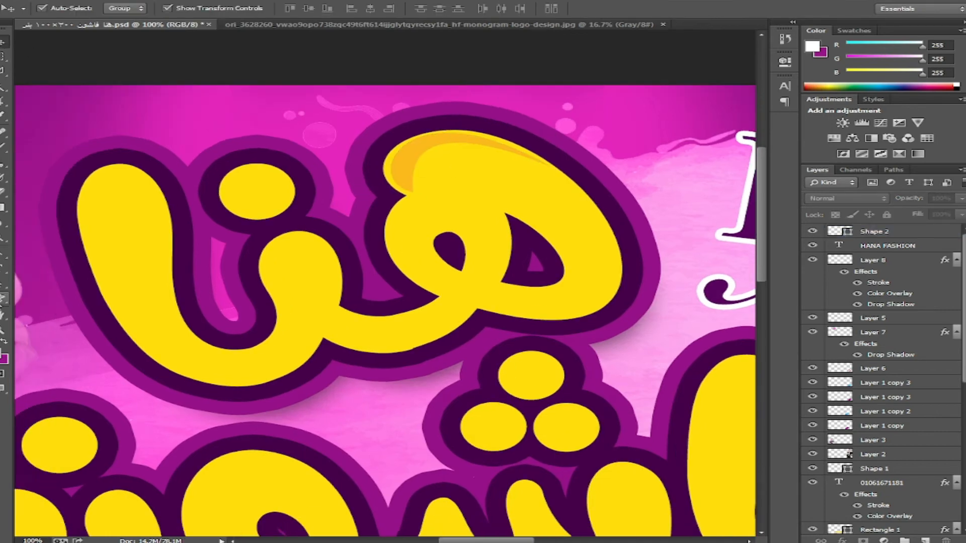
right_click(2, 301)
left_click(51, 250)
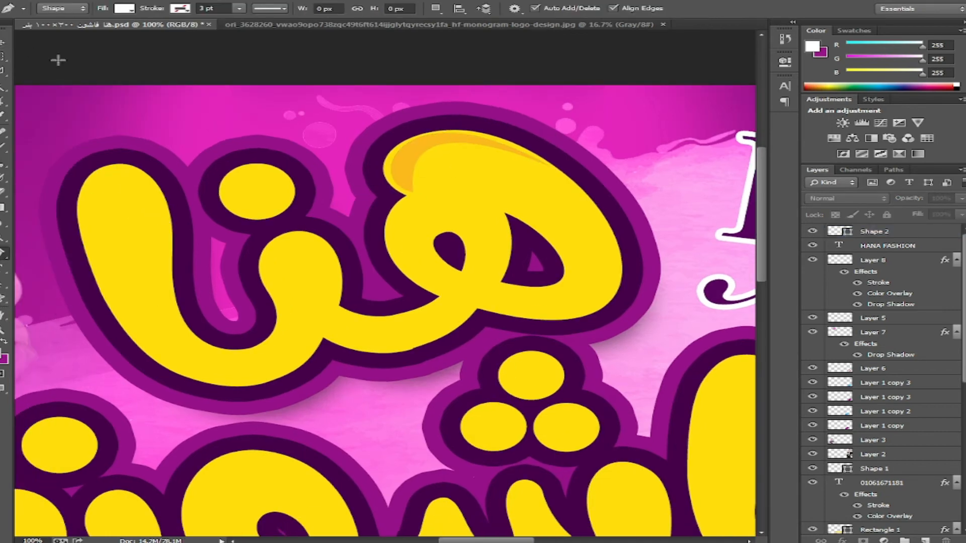
key("v")
right_click(132, 210)
left_click(166, 218)
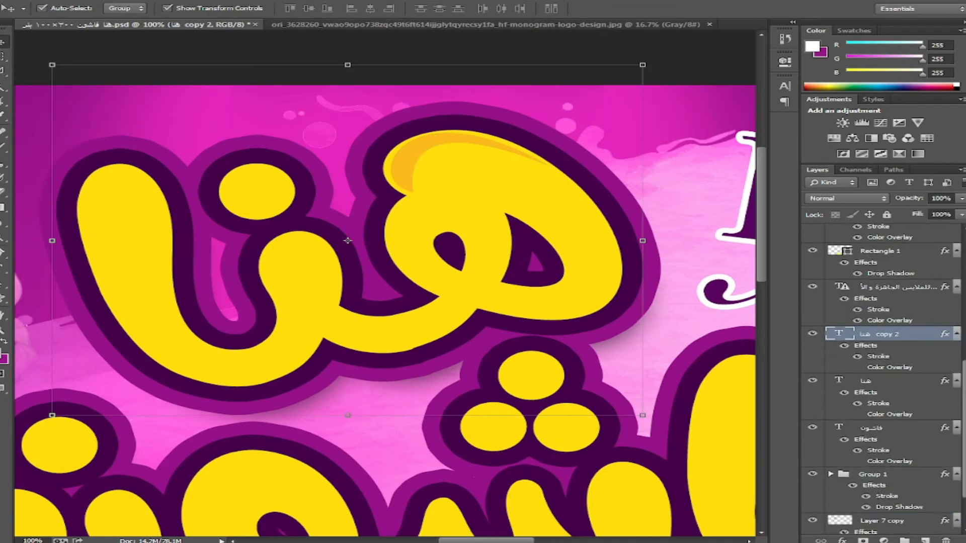
- Strip the stroke and overlay effects from the title copy and recolour its text orange
left_click_drag(861, 347, 946, 540)
double_click(839, 318)
left_click(2, 354)
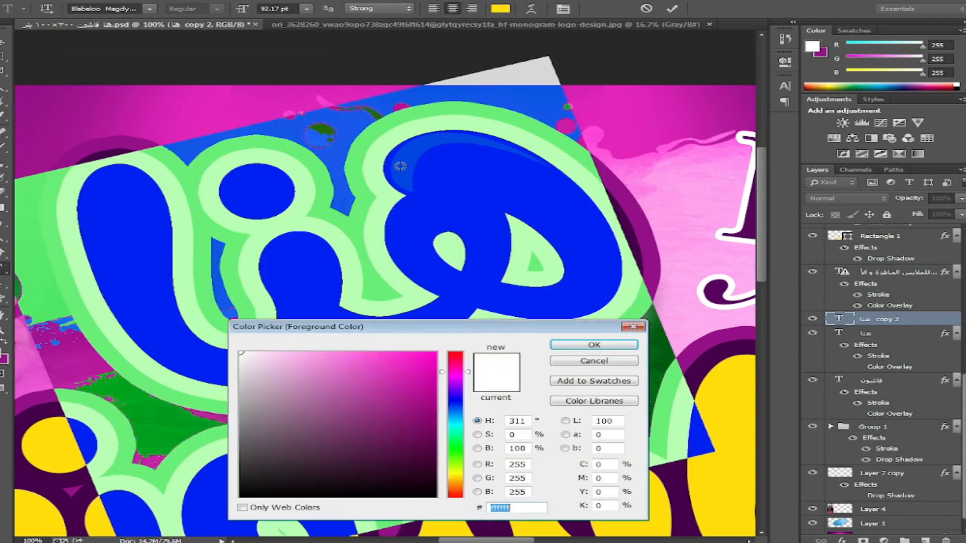
left_click(399, 165)
left_click(593, 345)
left_click(3, 43)
left_click(3, 71)
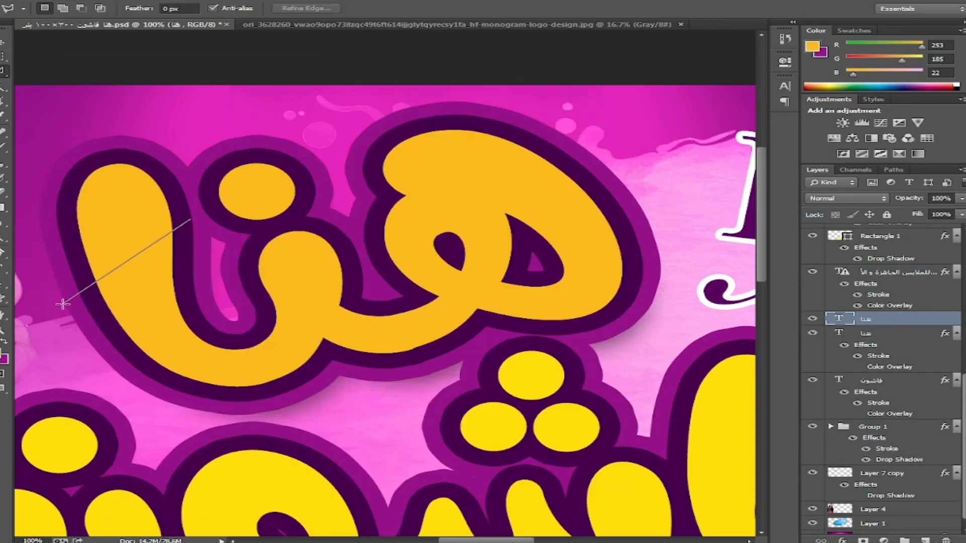
- Rasterize the orange copy and delete a lassoed lower area to reveal the yellow beneath
left_click(262, 305)
left_click(198, 269)
double_click(197, 239)
key("Delete")
left_click(487, 206)
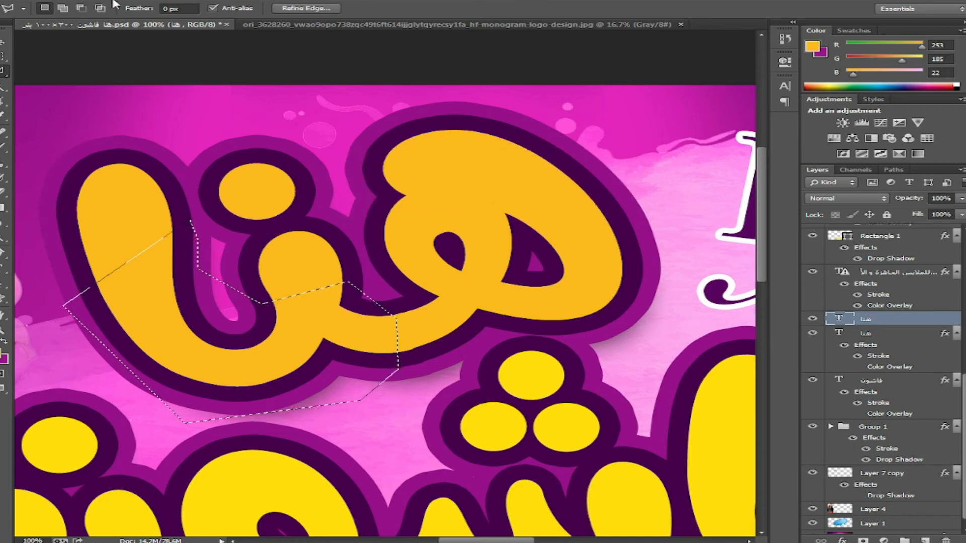
left_click(114, 1)
mouse_move(151, 176)
left_click(347, 245)
key("Delete")
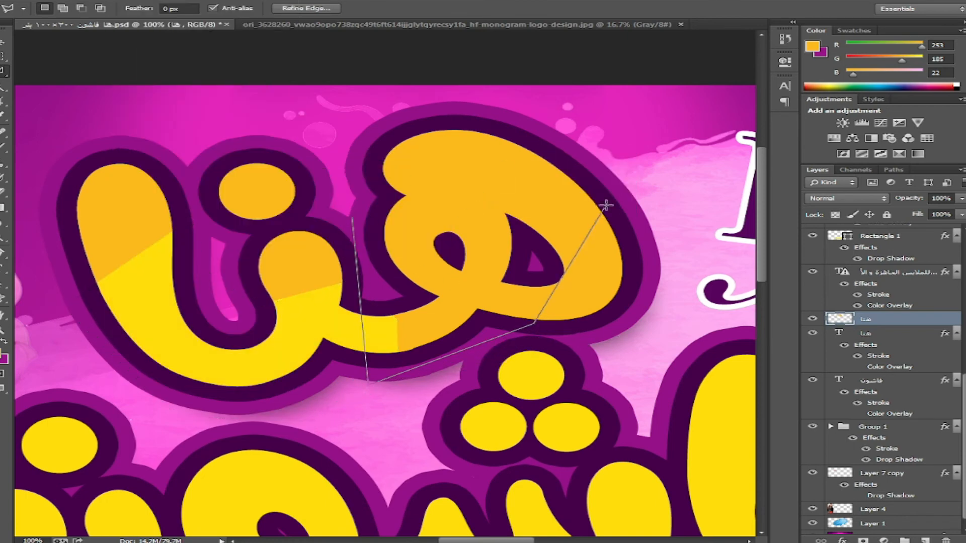
key("Delete")
key("ctrl+d")
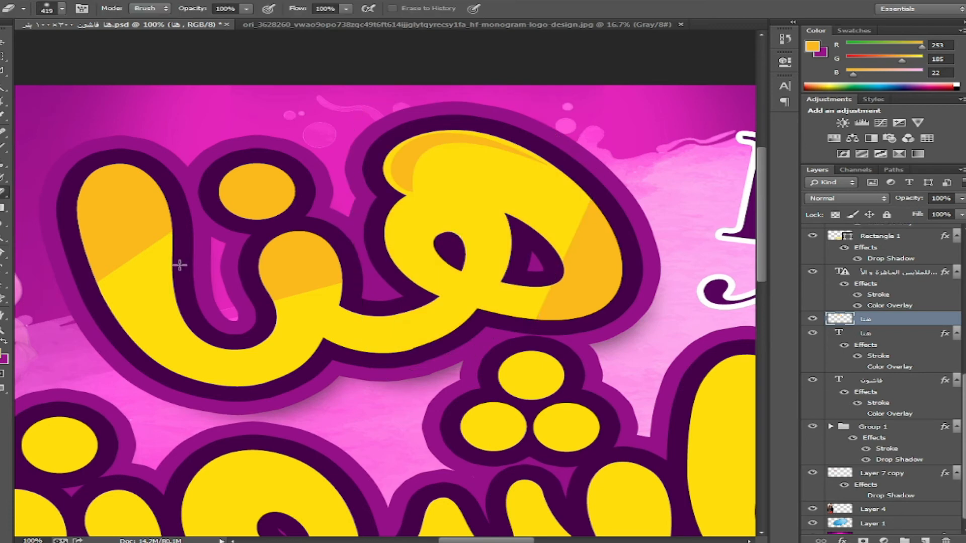
- Soft-erase the orange edges on the left letter with a 160 px eraser
right_click(156, 281)
left_click_drag(312, 310, 288, 311)
left_click_drag(168, 266, 103, 289)
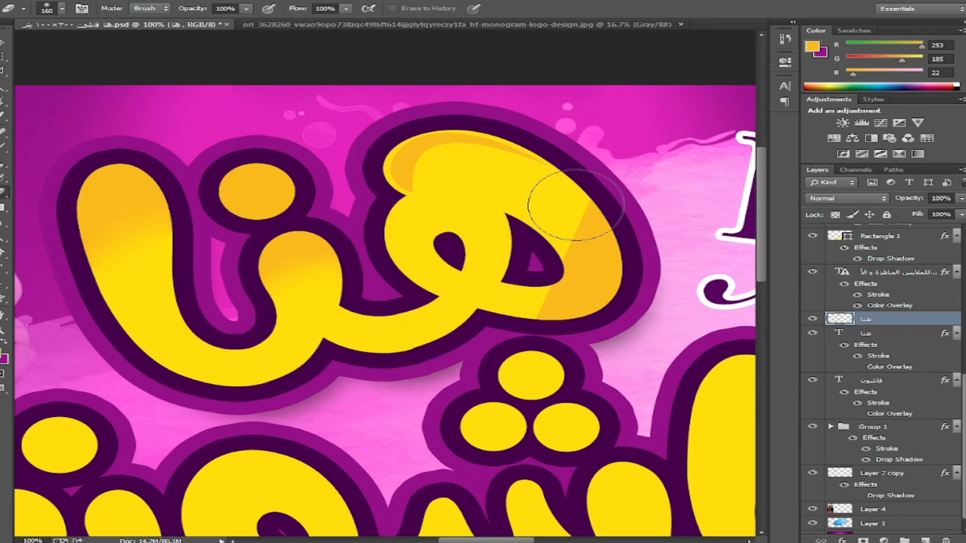
left_click_drag(577, 205, 533, 214)
- Inspect the drop shadow settings of the orange highlight shape
key("v")
left_click(416, 150)
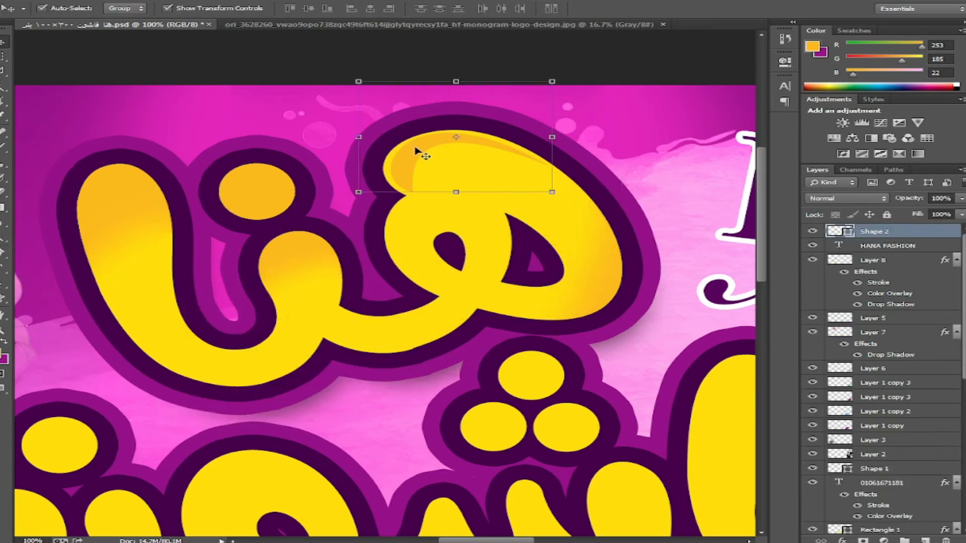
left_click(842, 541)
left_click(884, 530)
left_click(745, 392)
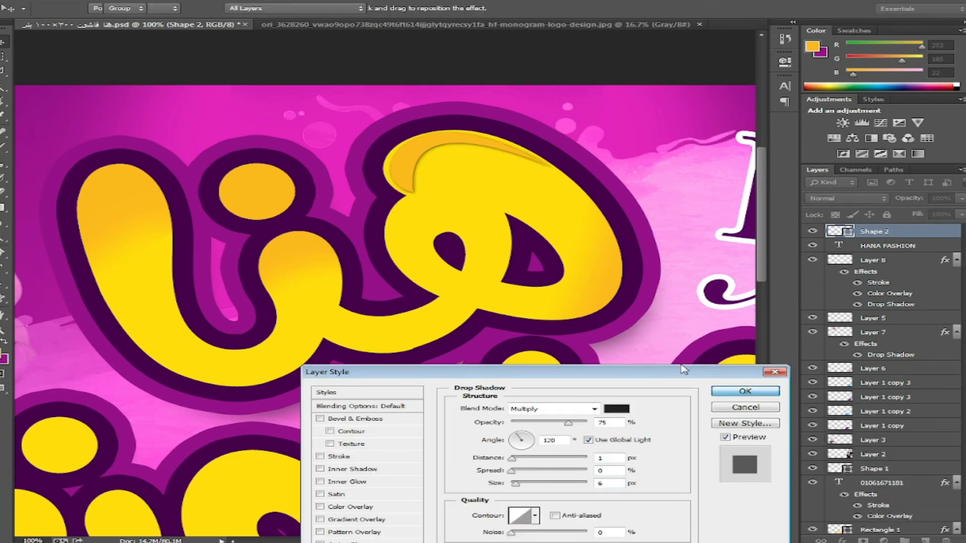
- On the هنا layer, blend the dot's orange into yellow with a 100 px eraser
right_click(281, 203)
left_click(314, 211)
key("e")
right_click(299, 215)
type("100")
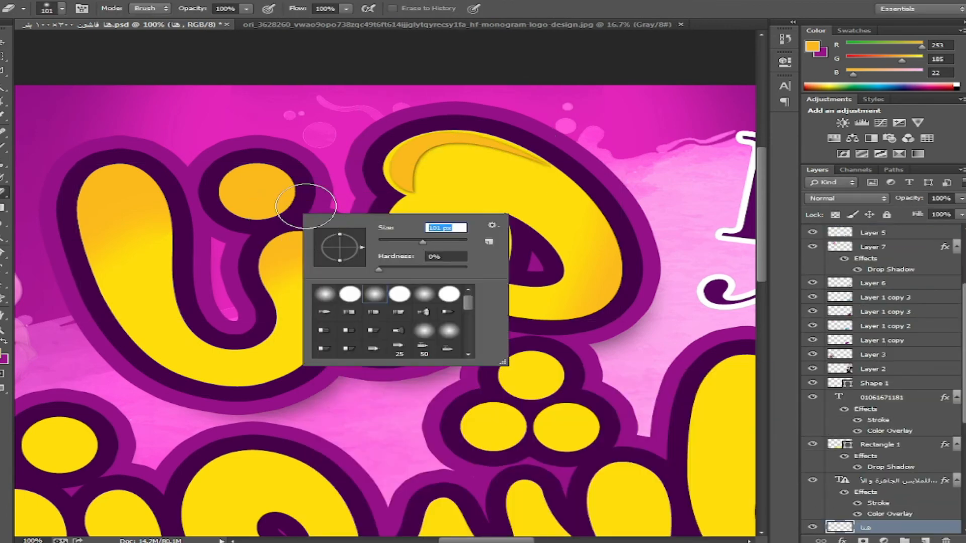
left_click_drag(308, 204, 211, 207)
left_click_drag(317, 339, 367, 337)
- Delete the orange highlight shape and reselect the هنا title layer
key("v")
left_click(463, 145)
key("Delete")
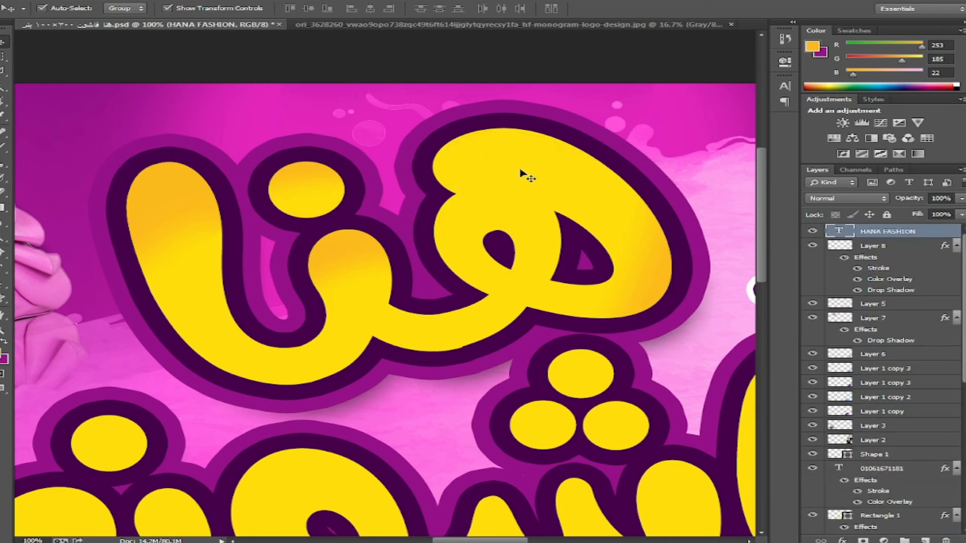
left_click(664, 278)
- Copy a lassoed title piece to a new layer, rotate it -105°, flip it and place it atop the first letter
left_click(2, 71)
left_click(605, 128)
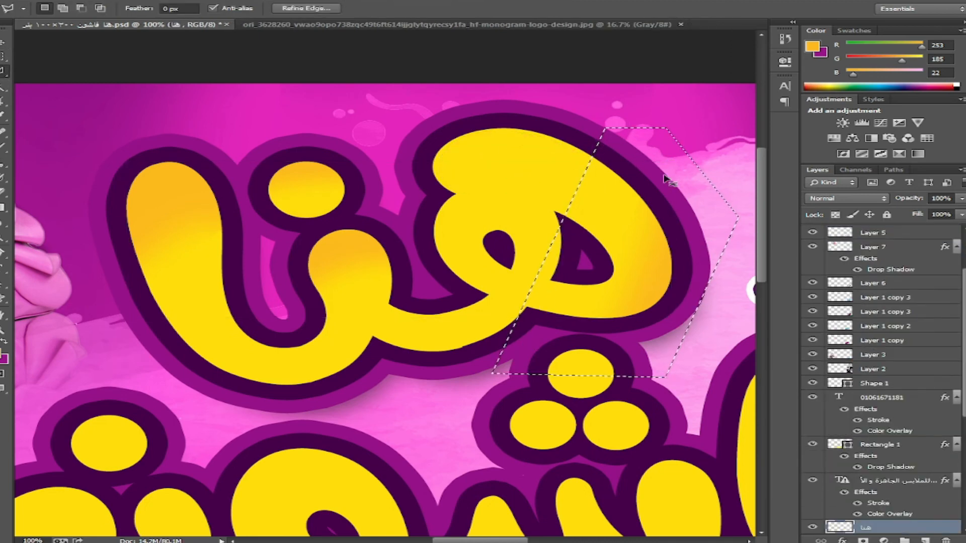
key("ctrl+j")
key("v")
mouse_move(685, 225)
left_mouse_down()
mouse_move(711, 188)
mouse_move(560, 195)
left_mouse_up()
mouse_move(657, 231)
left_mouse_down()
mouse_move(541, 160)
mouse_move(532, 141)
mouse_move(539, 148)
mouse_move(526, 165)
left_mouse_up()
key("Return")
left_click(48, 1)
mouse_move(80, 215)
left_click(296, 338)
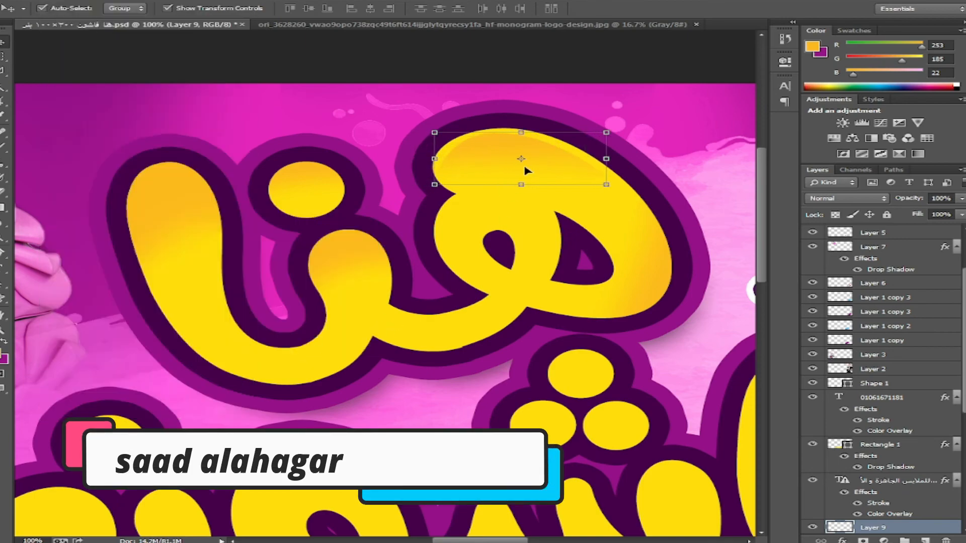
left_click(432, 160)
- Duplicate the فاشون text layer and set the copy's Color Overlay to #fdbd13
left_click_drag(530, 317, 183, 94)
right_click(598, 217)
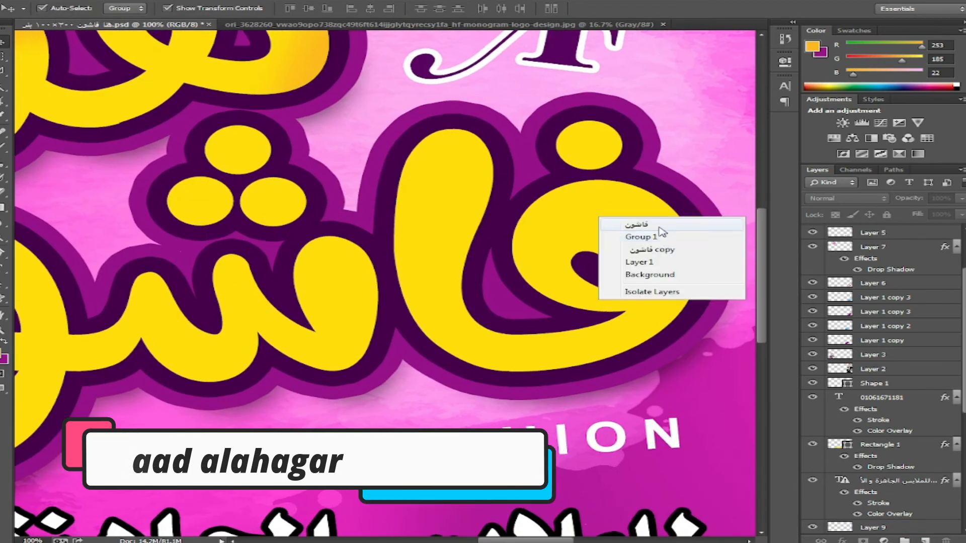
left_click(650, 226)
key("ctrl+j")
double_click(878, 529)
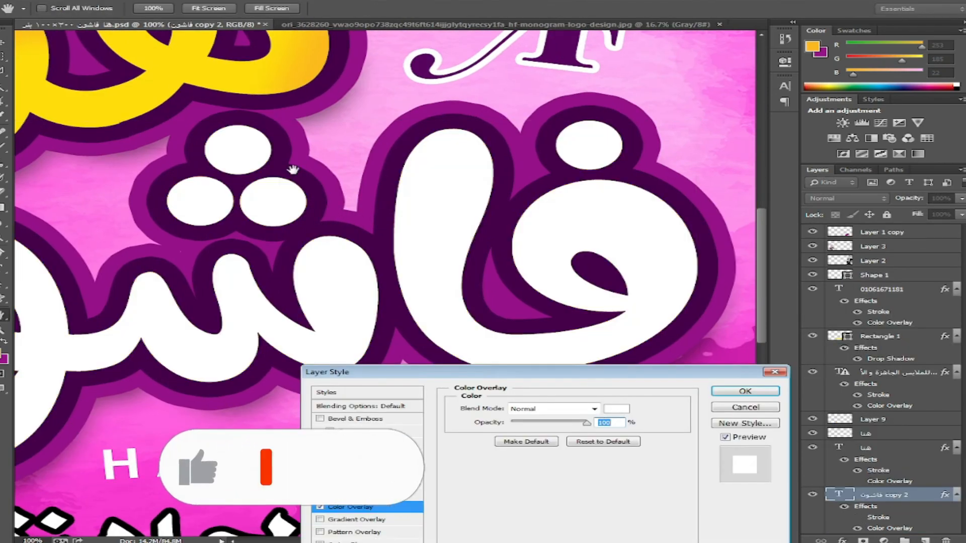
left_click_drag(293, 168, 342, 393)
left_click(614, 411)
left_click(221, 132)
key("Return")
key("Return")
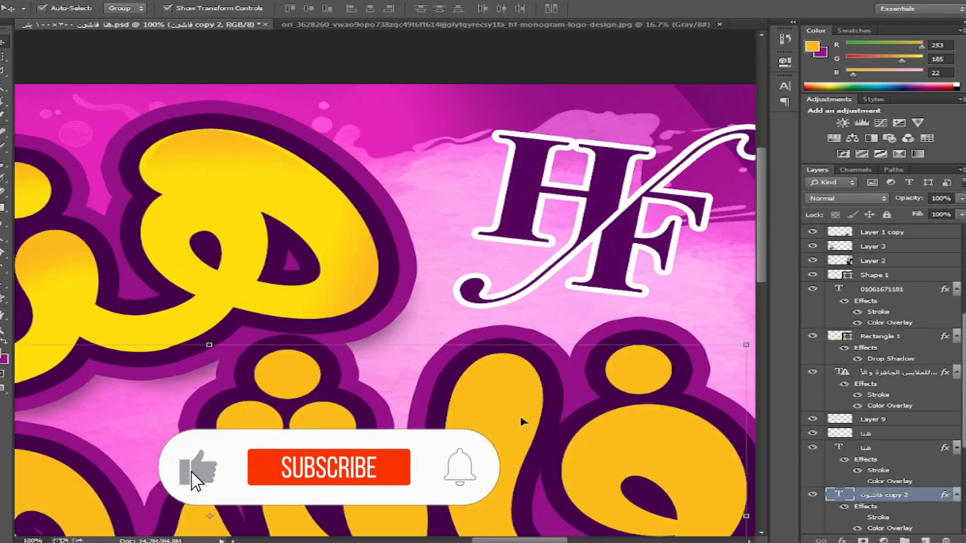
left_click_drag(522, 422, 530, 262)
- Rasterize the gold copy and erase the orange on the ن into yellow
key("e")
left_click(120, 0)
left_click(314, 177)
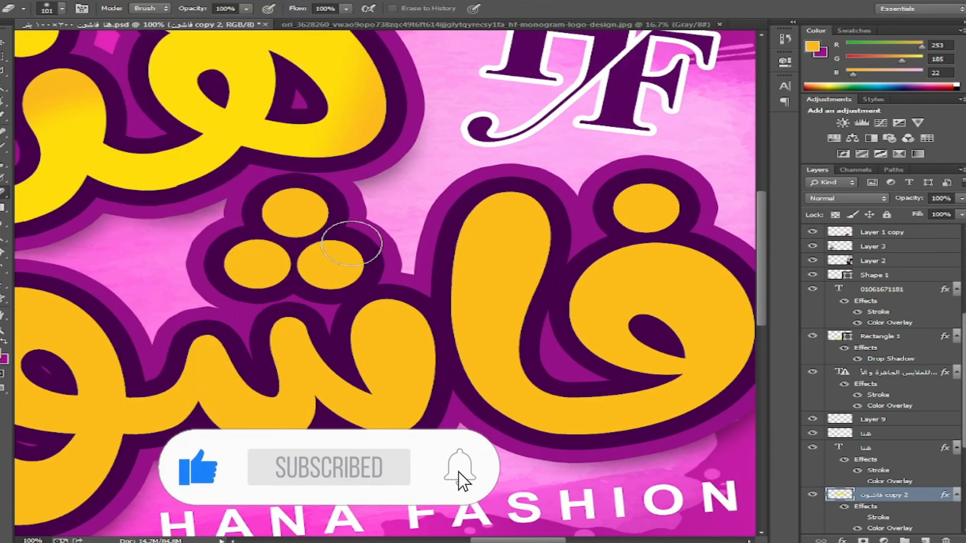
right_click(442, 258)
key("Return")
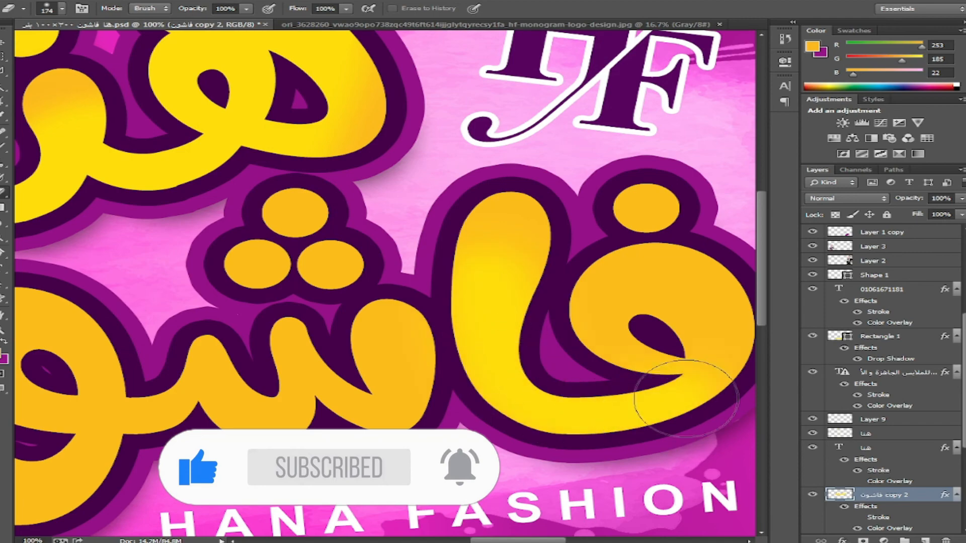
left_click_drag(344, 343, 586, 306)
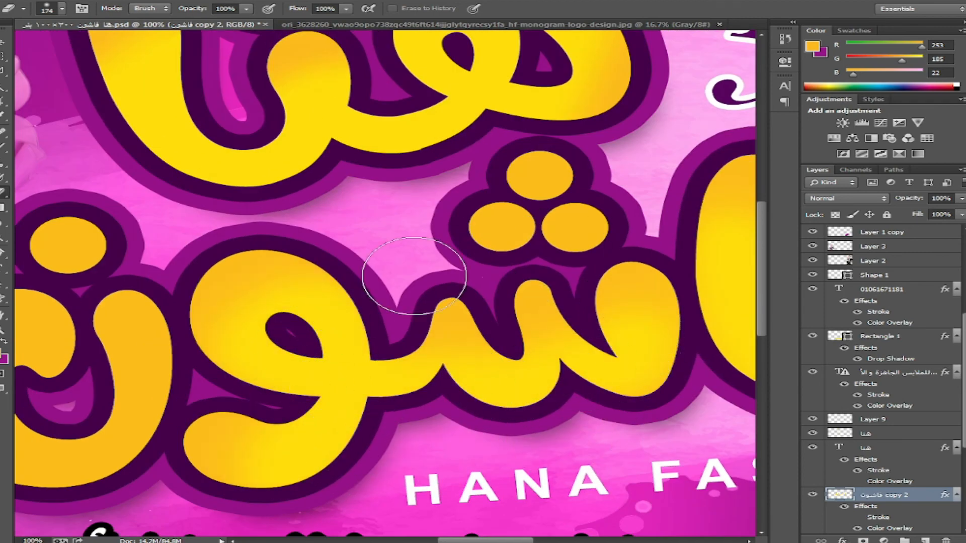
left_click_drag(373, 287, 727, 230)
mouse_move(513, 315)
left_mouse_down()
mouse_move(508, 338)
mouse_move(362, 363)
mouse_move(352, 390)
mouse_move(281, 302)
left_mouse_up()
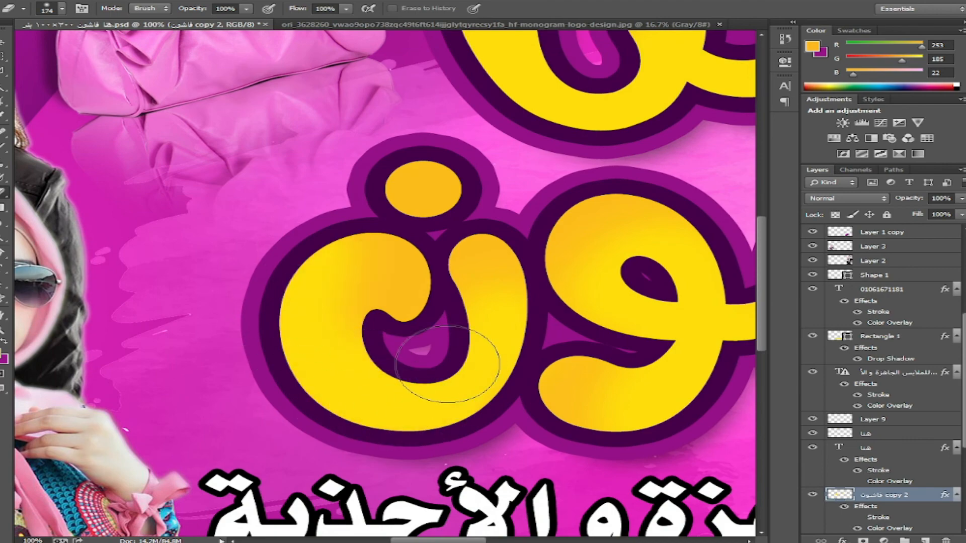
- Blend the left and top dots into yellow using 87 px and 61 px erasers
left_click_drag(533, 472, 287, 451)
left_click_drag(678, 356, 370, 372)
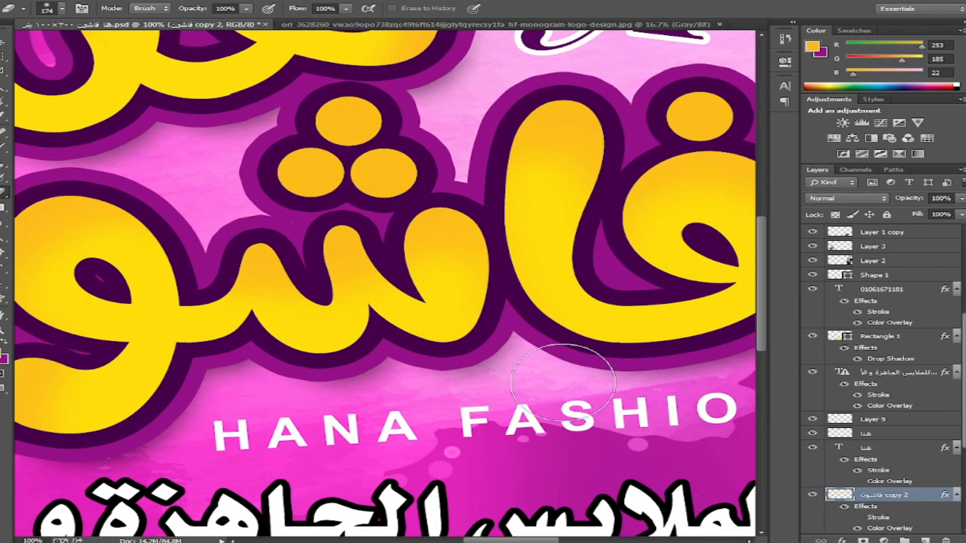
left_click_drag(649, 313, 524, 368)
mouse_move(428, 318)
left_mouse_down()
mouse_move(436, 327)
mouse_move(690, 294)
left_mouse_up()
right_click(589, 302)
left_click_drag(740, 326, 729, 325)
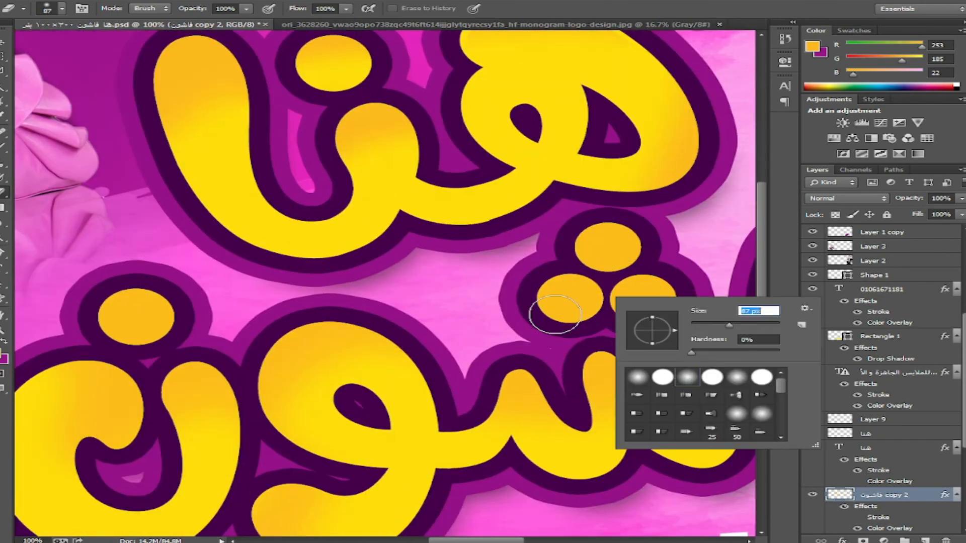
left_click_drag(539, 325, 598, 330)
right_click(625, 260)
left_click_drag(719, 273, 707, 273)
left_click_drag(648, 266, 577, 259)
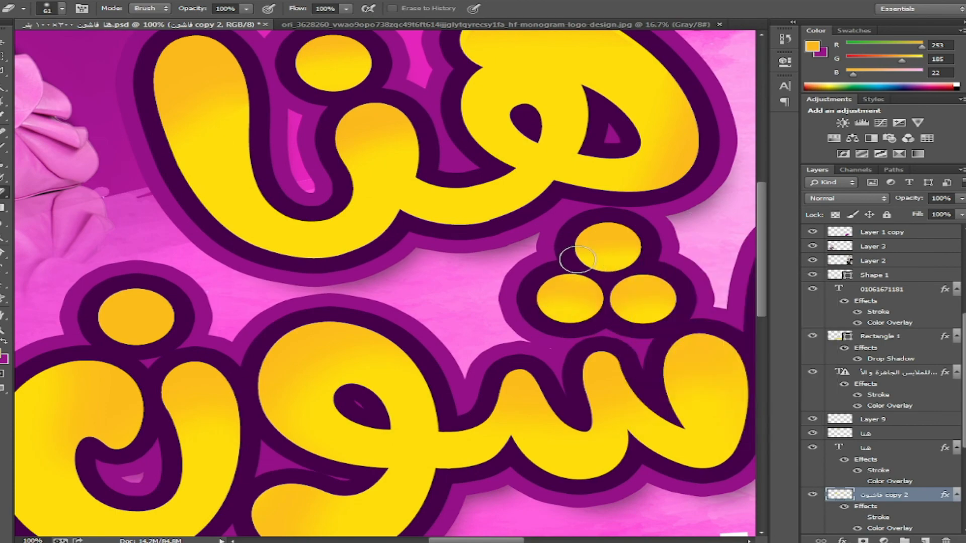
left_click_drag(123, 333, 159, 326)
left_click(3, 43)
key("ctrl+minus")
key("ctrl+minus")
key("ctrl+minus")
key("ctrl+minus")
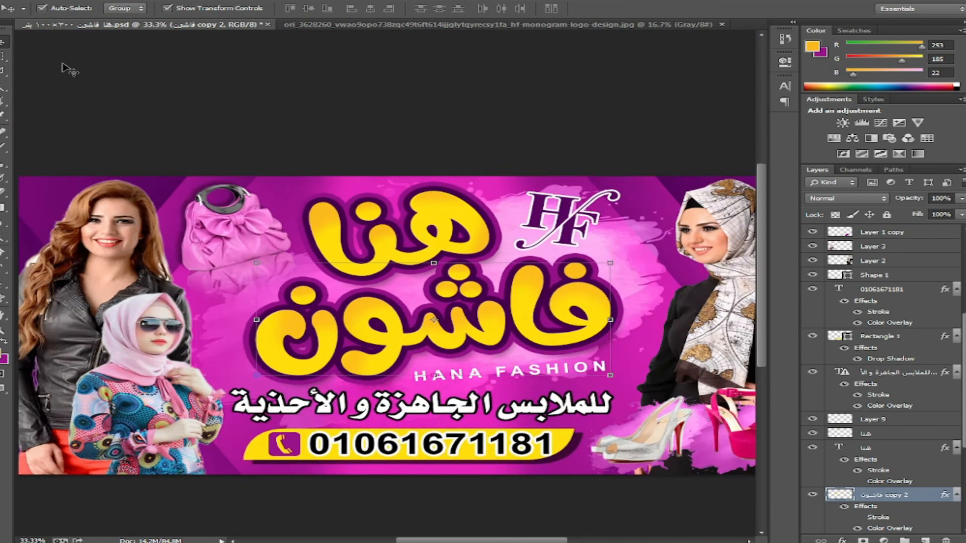
- Zoom out, switch to Full Screen Mode and fit the whole Hana Fashion banner on screen
left_click(340, 132)
key("f")
key("f")
key("ctrl+0")
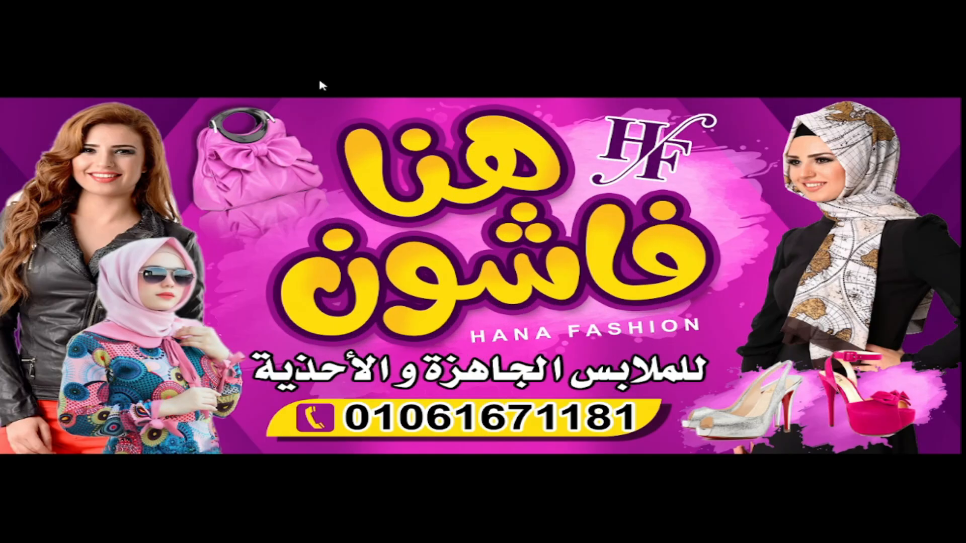